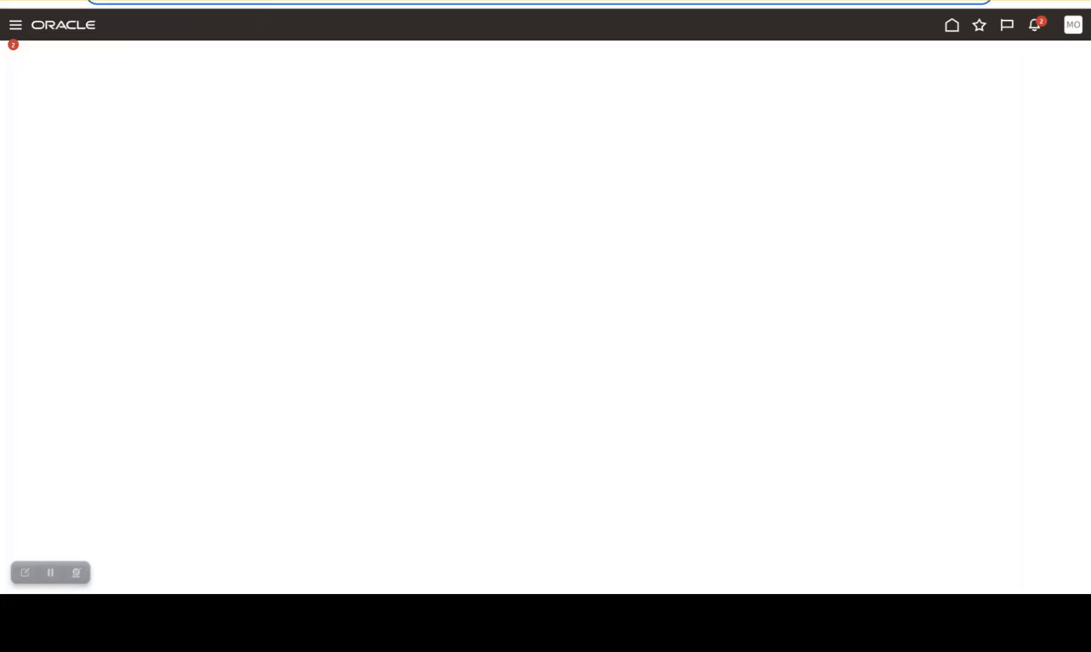
Open all notifications from the home page and go to the Worklist
key("Return")
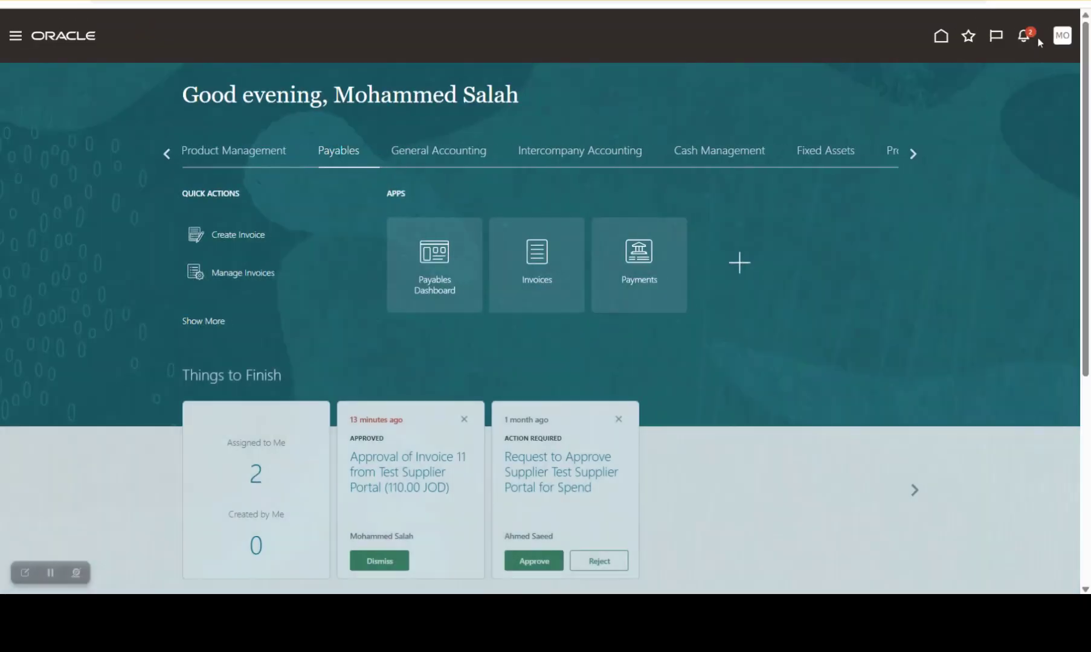
left_click(1034, 38)
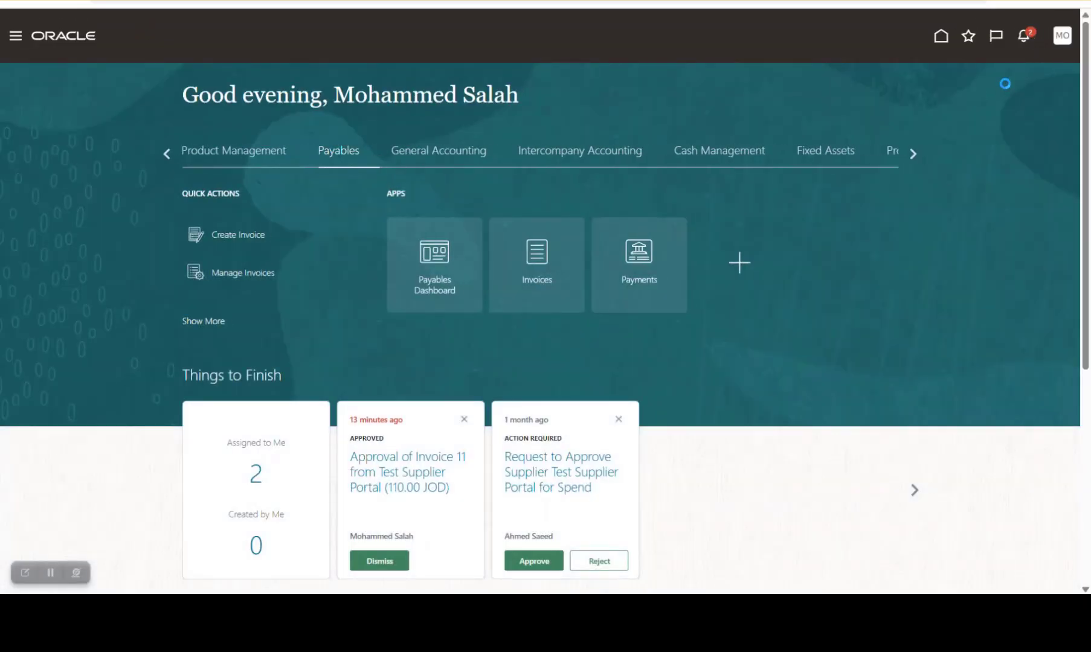
left_click(1003, 59)
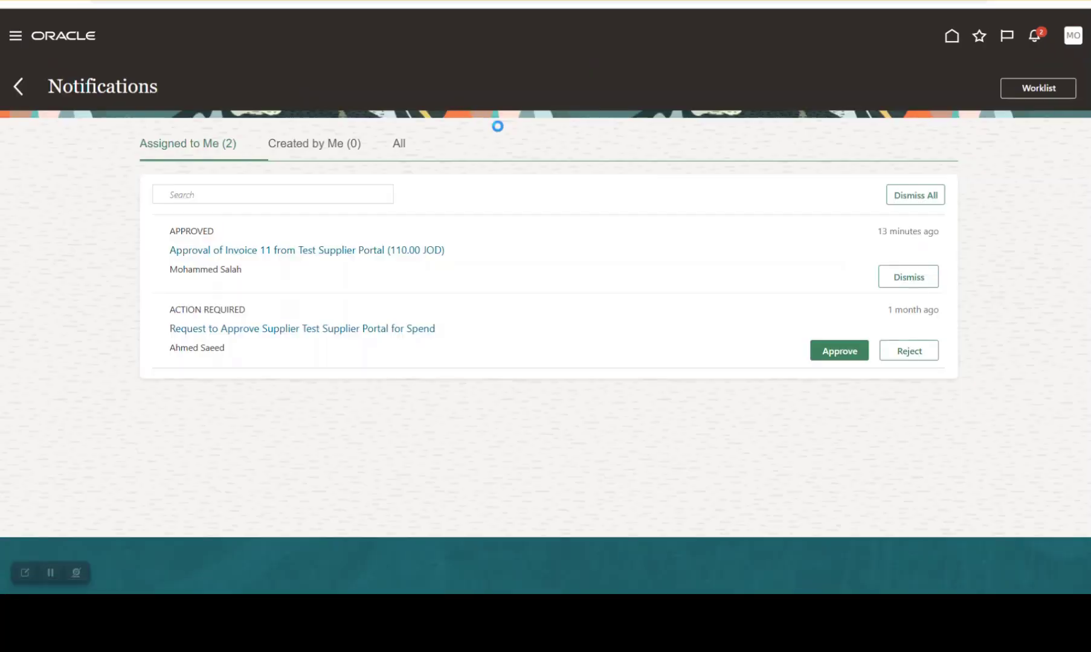
left_click(1020, 94)
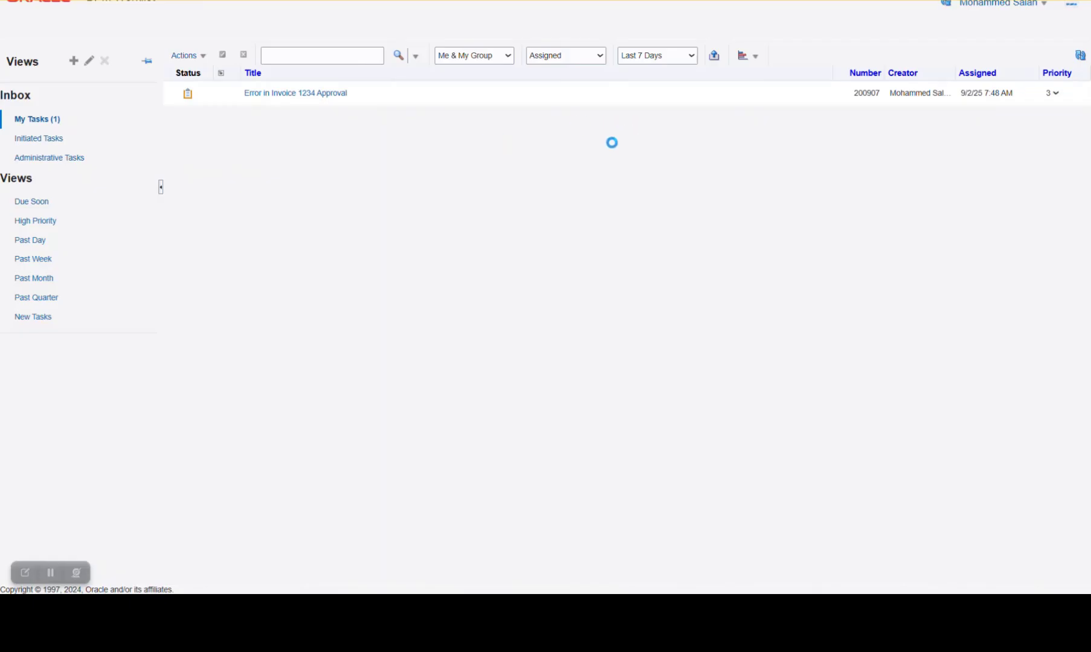
Open the worklist's Administration area and display Task Configuration
left_click(1042, 4)
left_click(1002, 69)
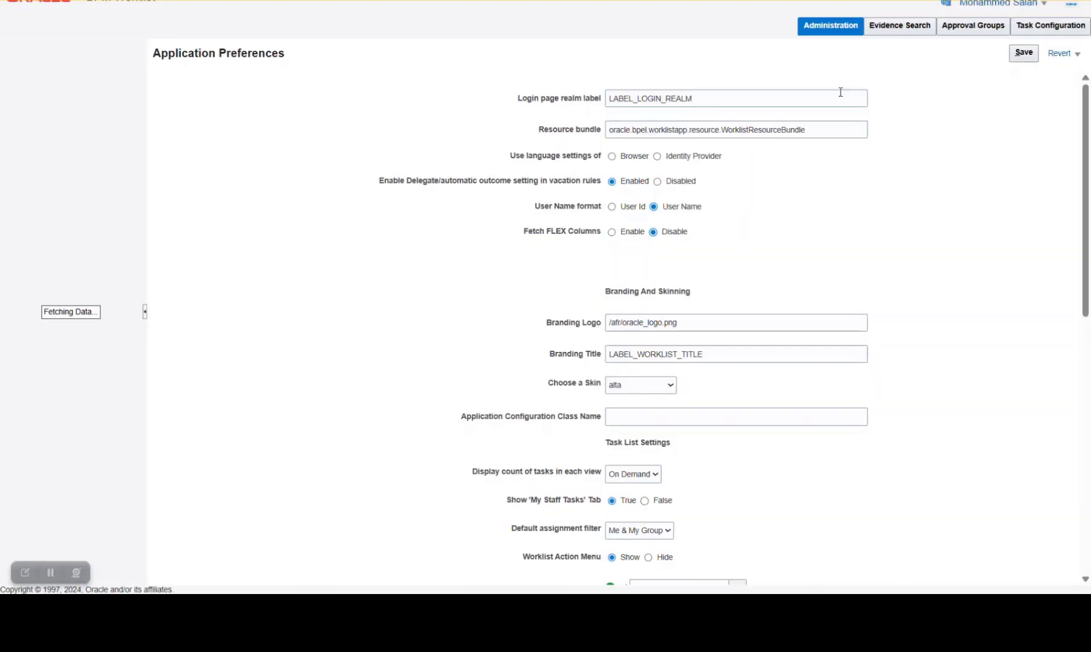
left_click(1052, 30)
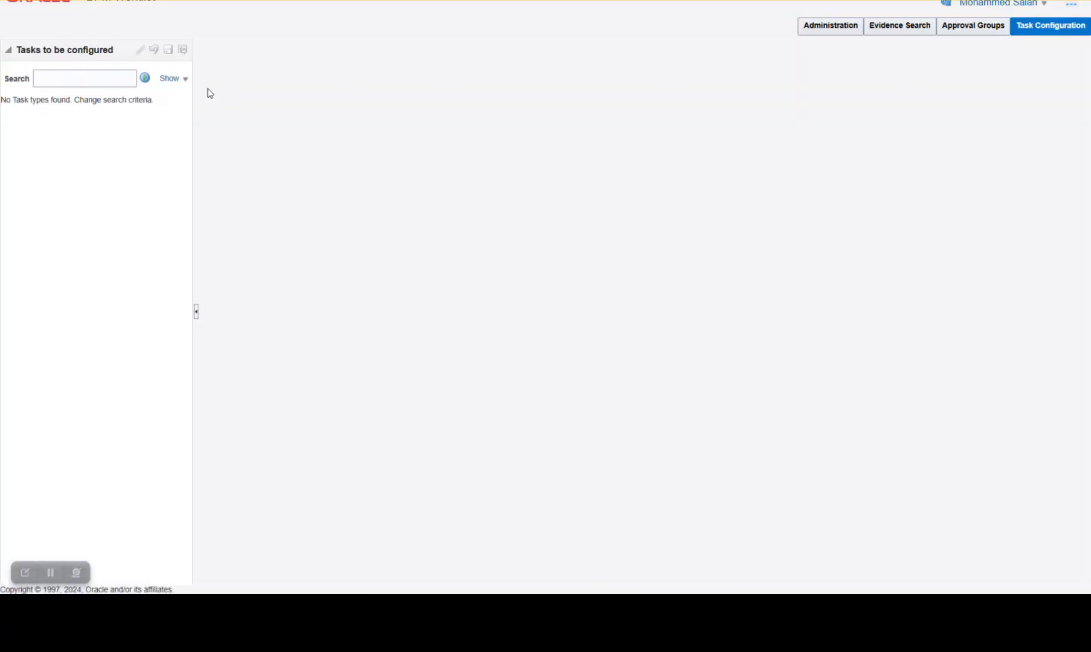
Search the tasks to be configured for "Apin" and view the assignees of FinApInvoiceApproval
left_click(73, 77)
key("Caps_Lock")
type("AP")
key("Caps_Lock")
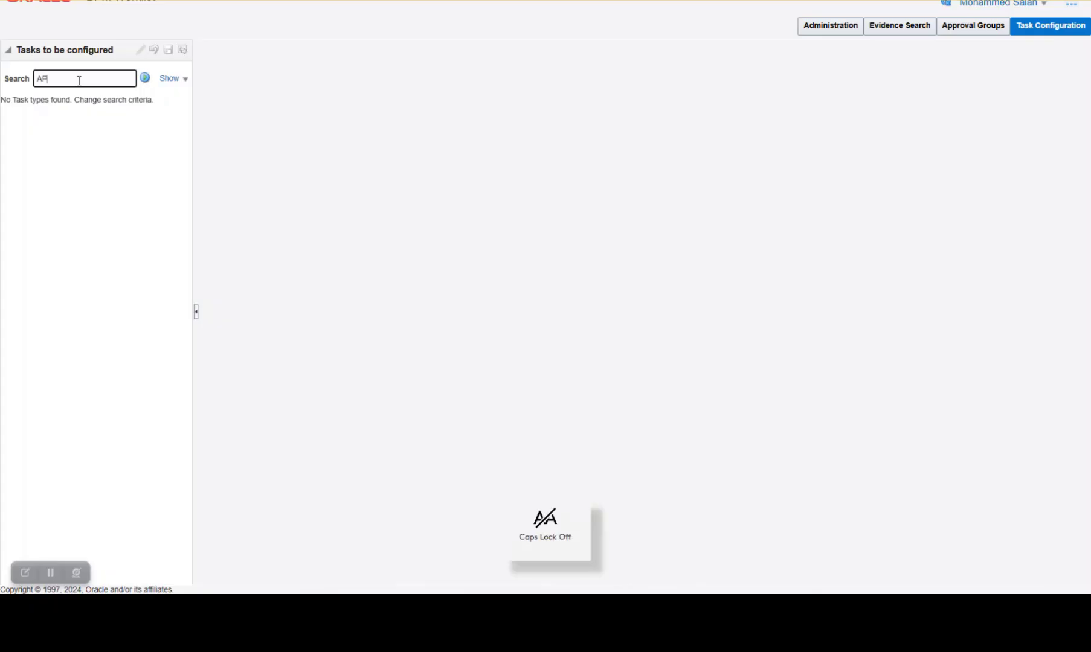
key("Caps_Lock")
key("Num_Lock")
key("Num_Lock")
key("Caps_Lock")
type("pl")
left_click(146, 80)
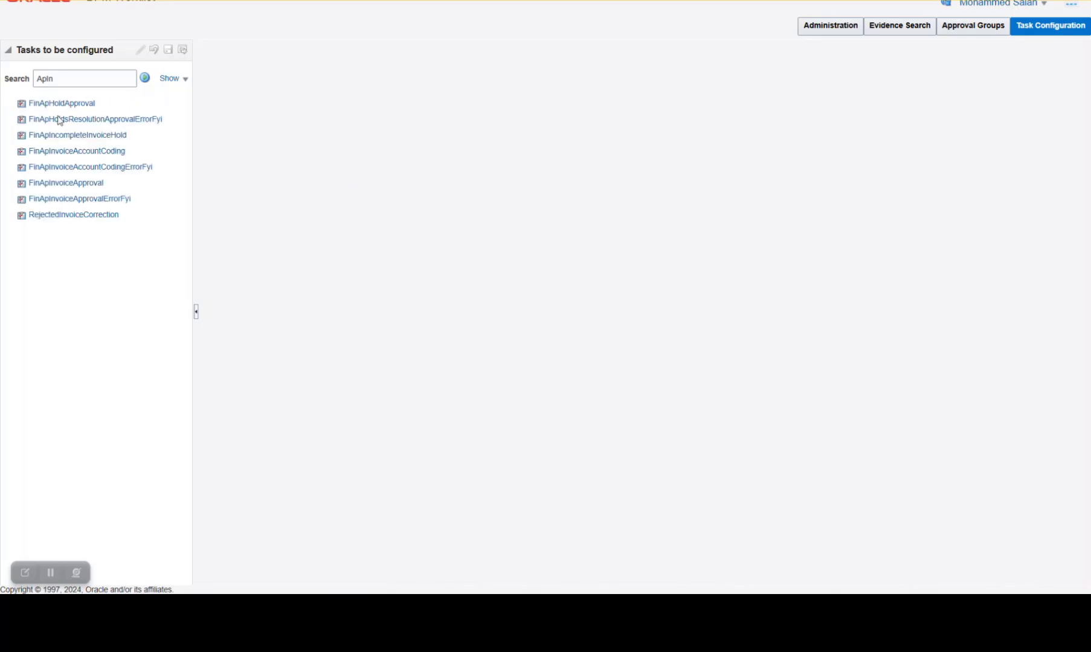
left_click(90, 184)
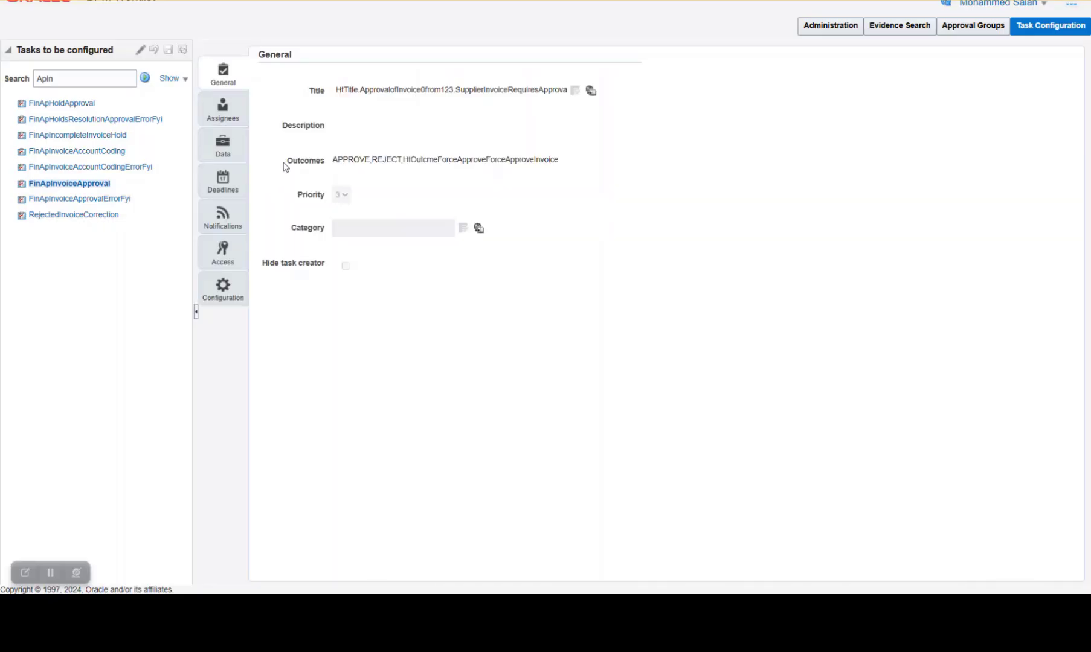
left_click(209, 111)
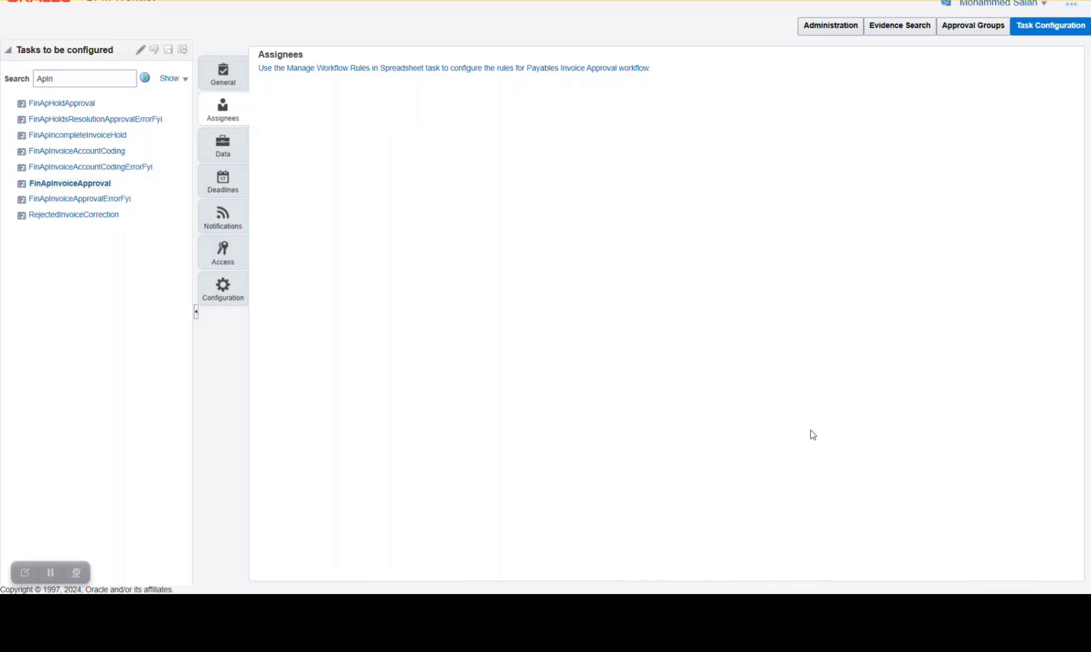
key("alt+Tab")
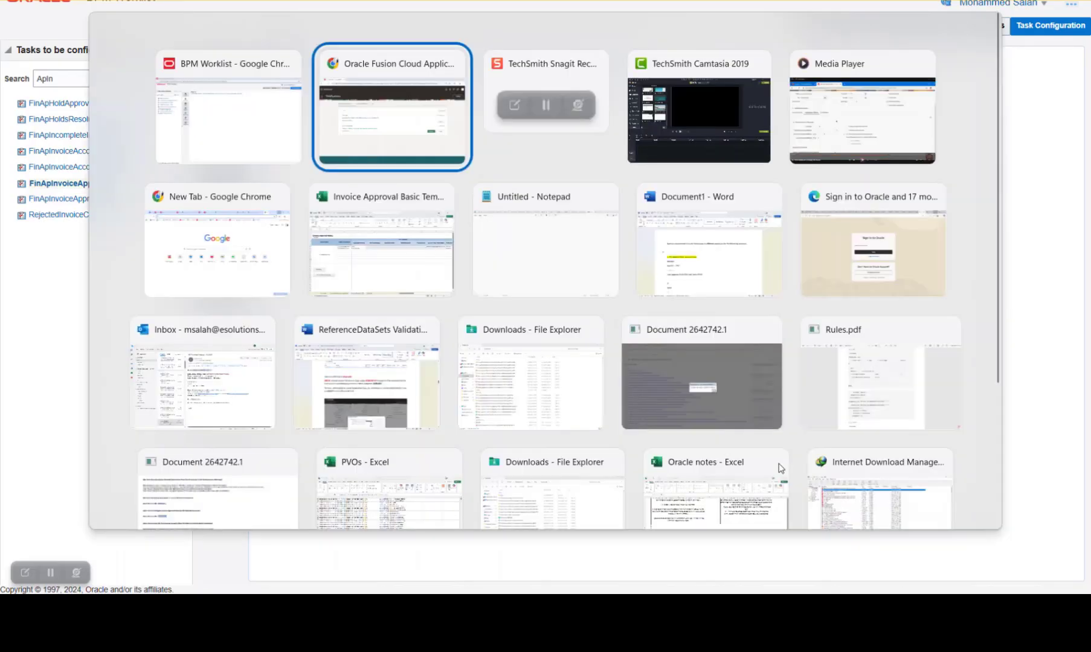
key("Tab")
key("Tab")
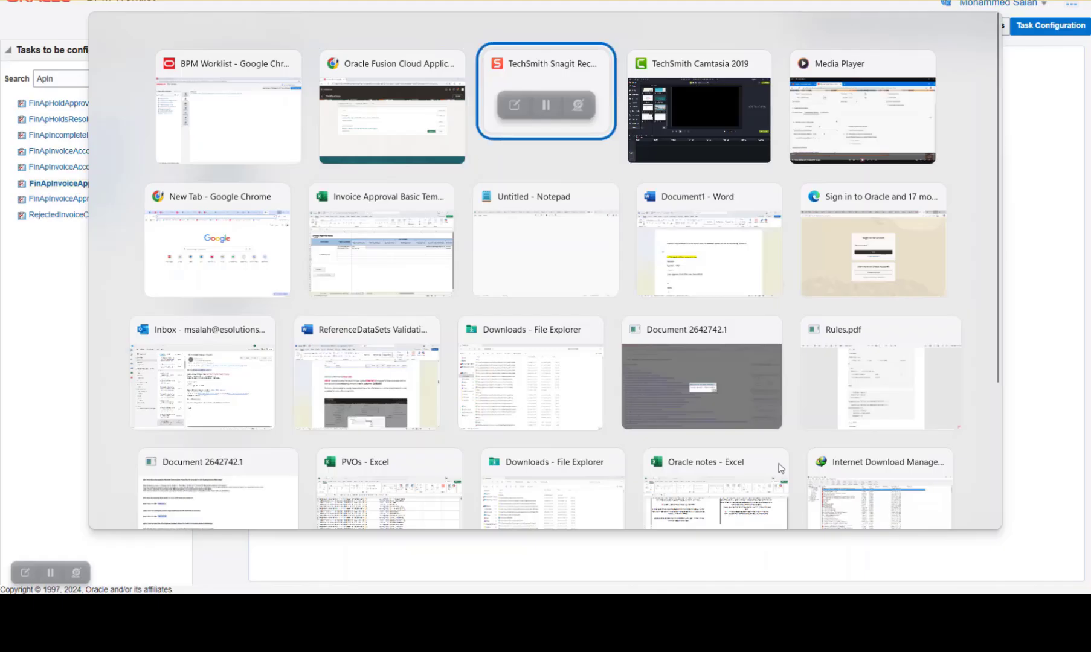
key("Tab")
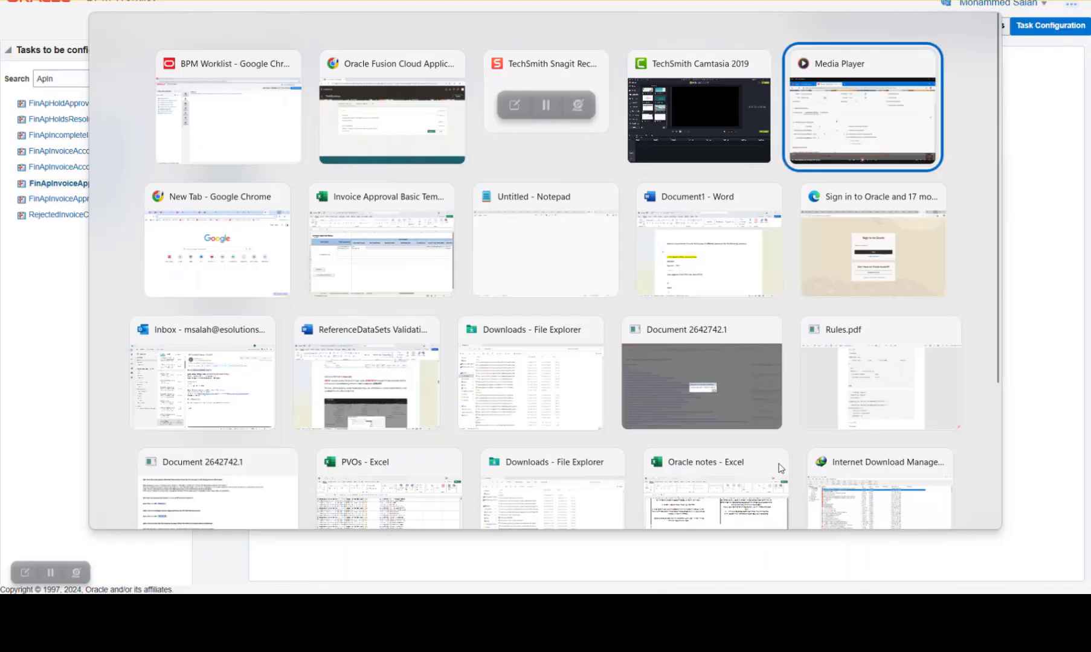
key("Tab")
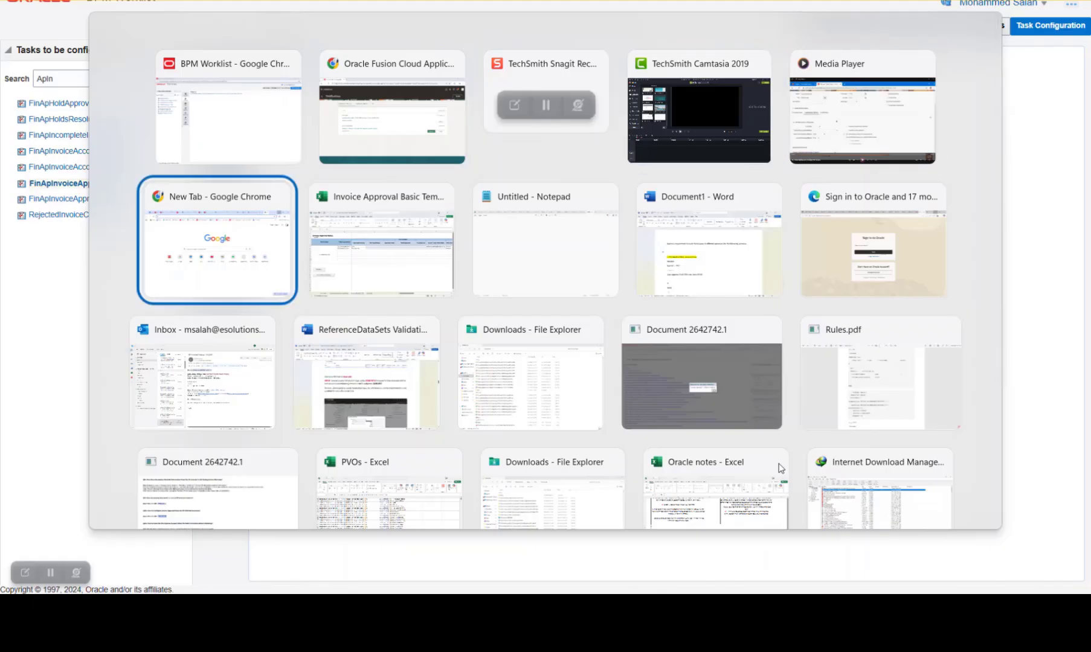
key("Escape")
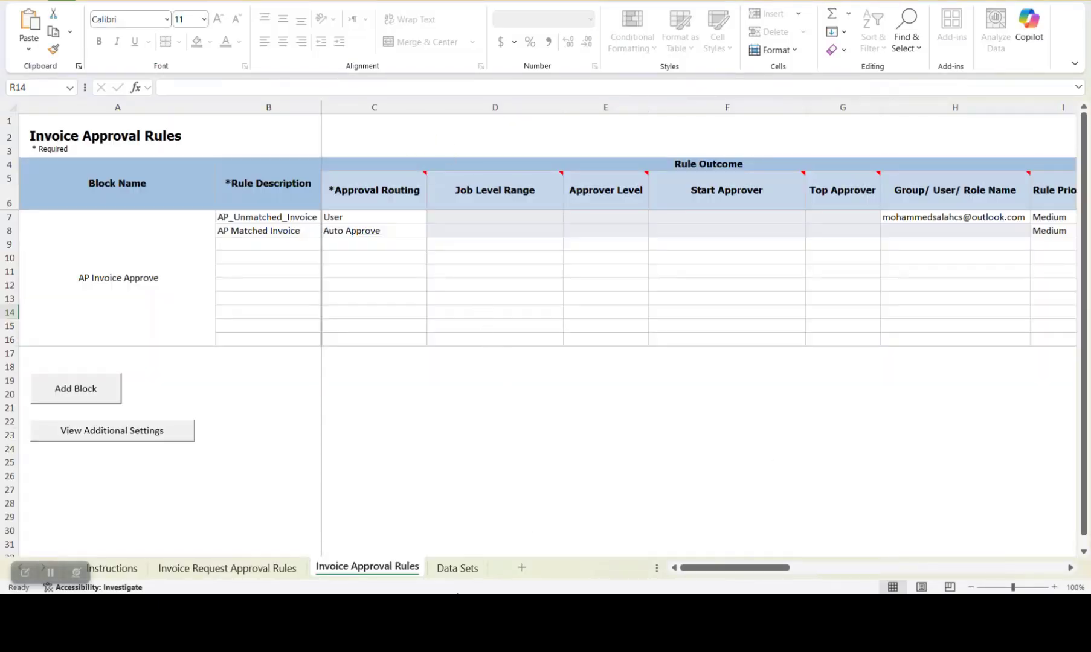
key("alt+Tab")
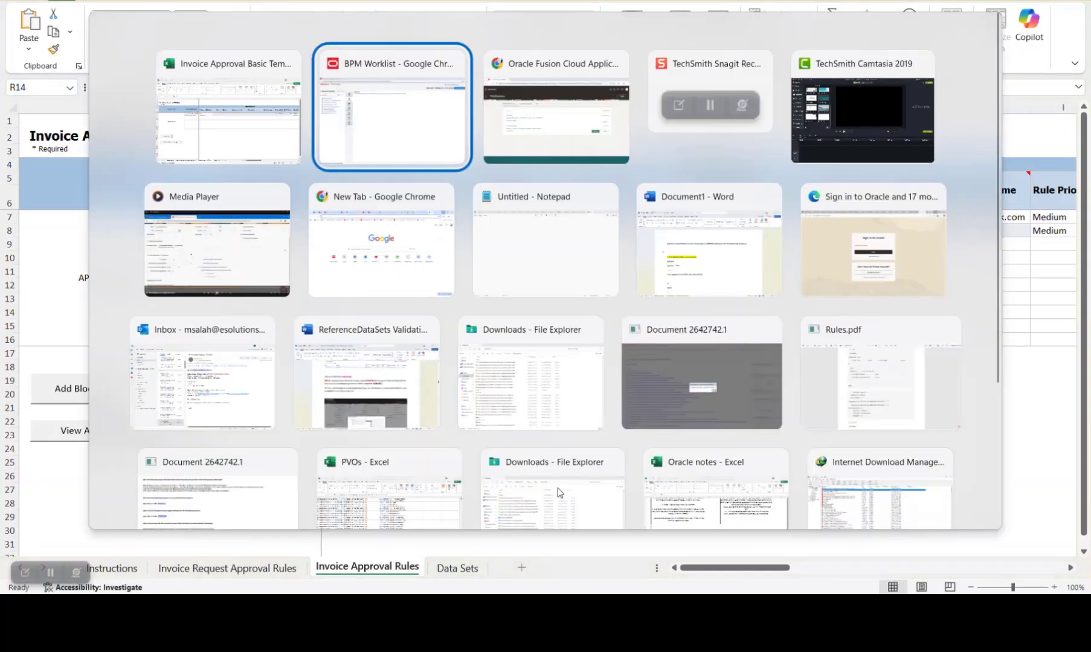
key("alt+Tab")
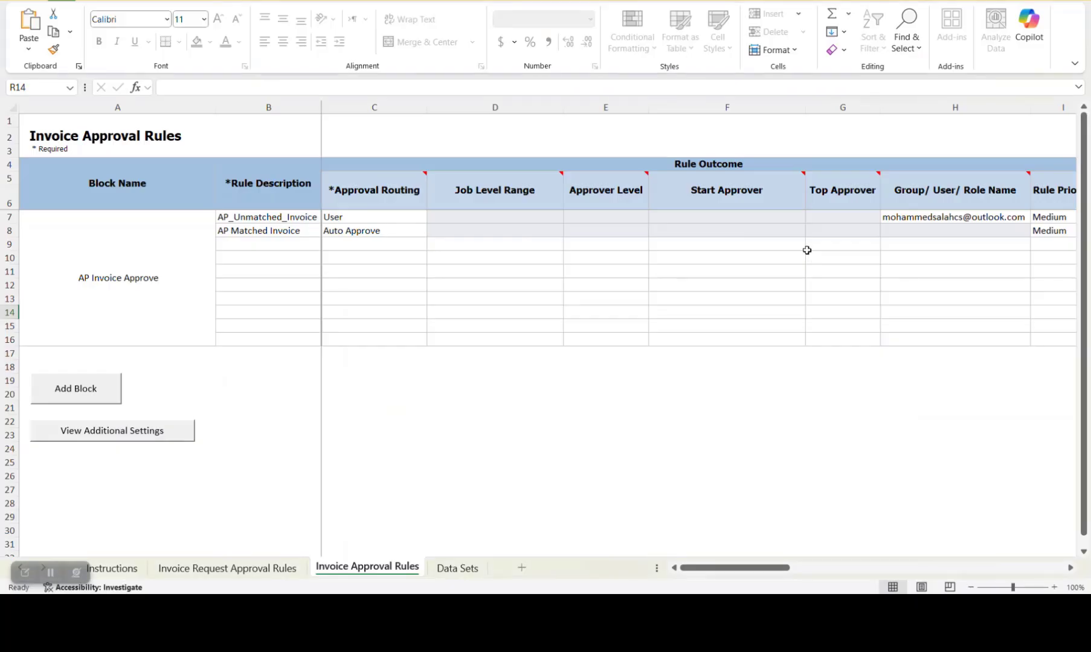
Switch to the Oracle Fusion Cloud Applications window and open the task search page in Setup and Maintenance
key("alt+Tab")
left_click(1072, 36)
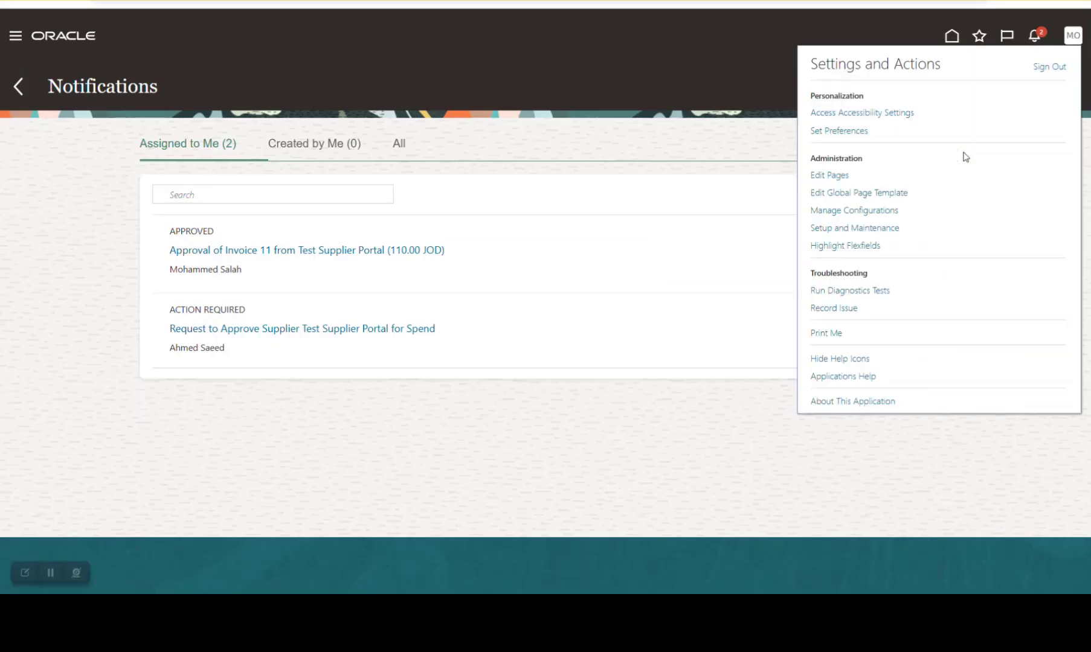
left_click(850, 229)
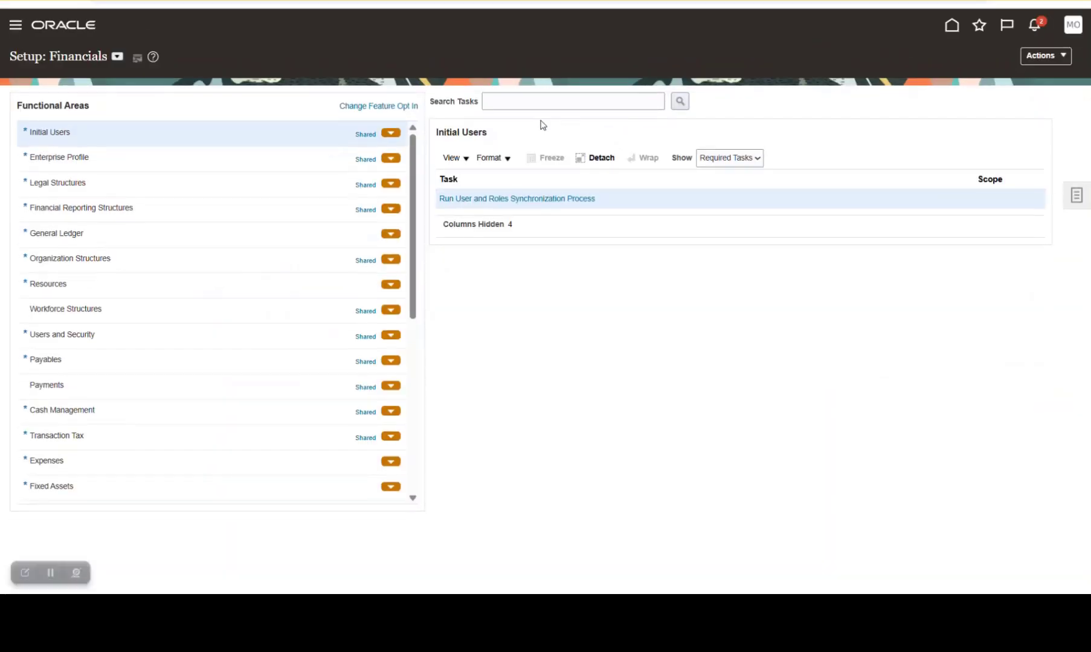
left_click(561, 105)
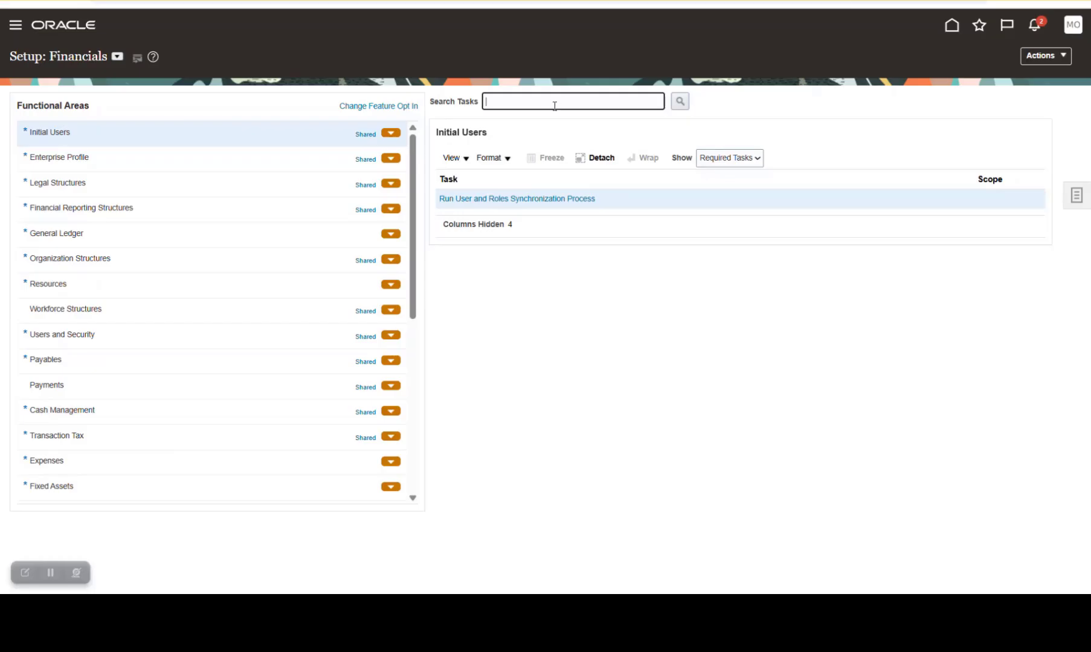
left_click(1077, 205)
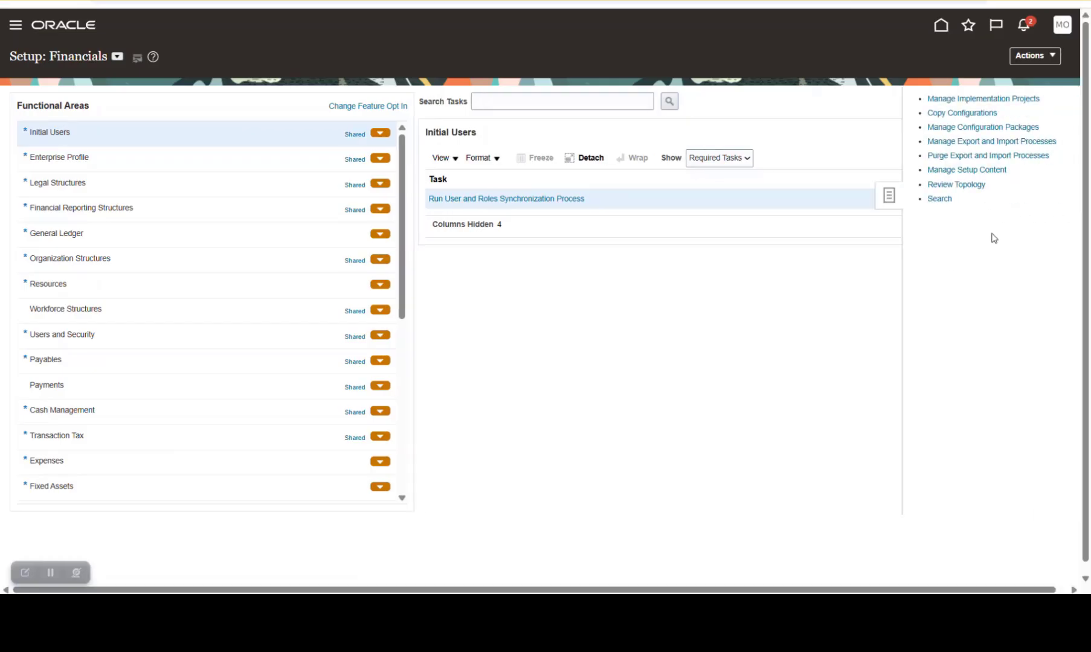
left_click(941, 203)
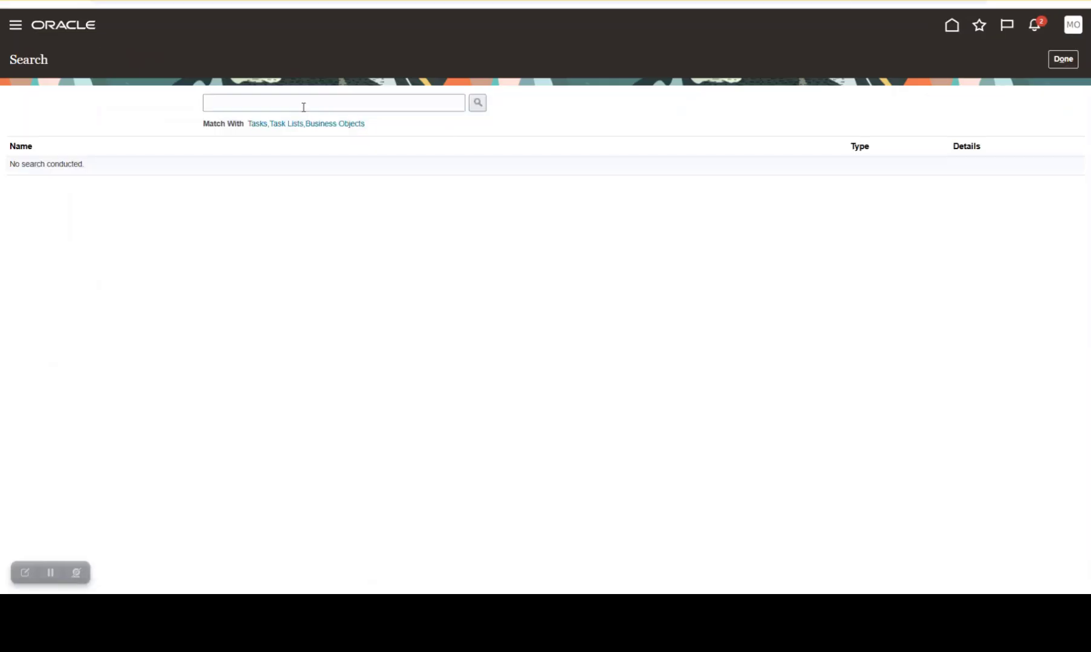
Search for "manage workflow" and open the Manage Workflow Rules in Spreadsheet task
left_click(302, 104)
left_click(320, 136)
left_click(477, 102)
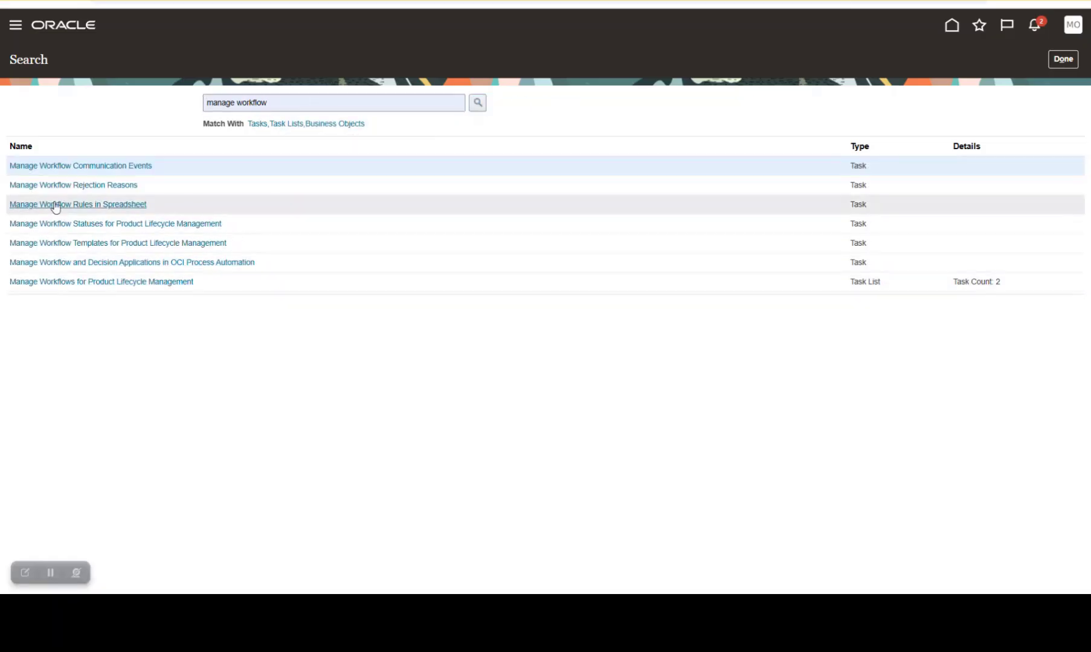
left_click(95, 205)
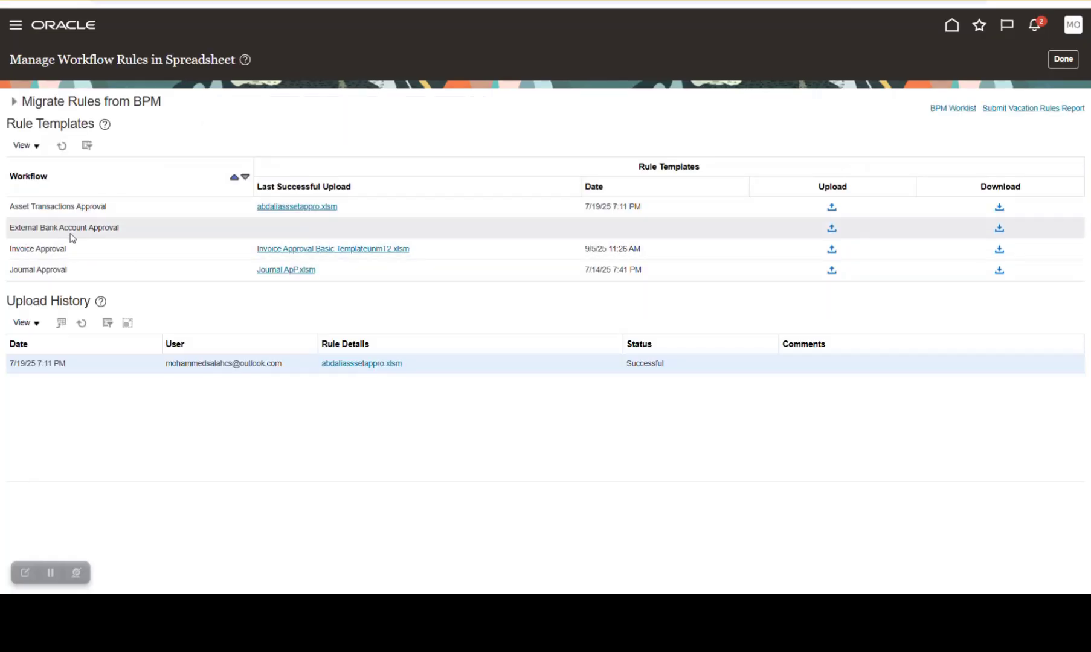
Show the Invoice Approval workflow's upload history, and switch to the invoice approval template workbook in Excel
left_click(134, 251)
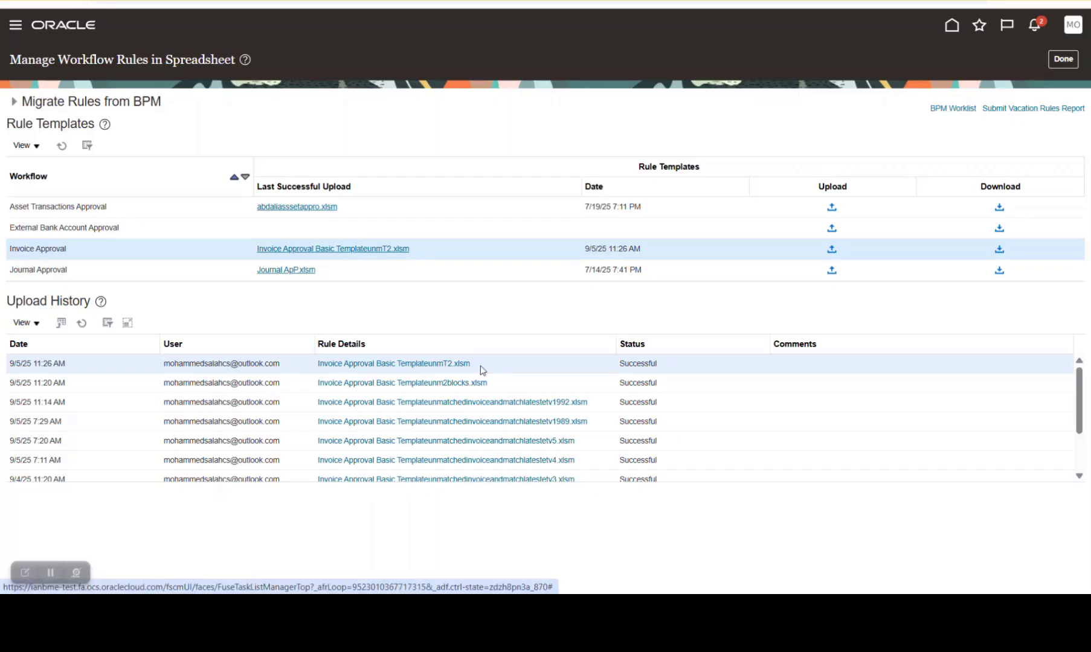
mouse_move(682, 569)
left_click(766, 554)
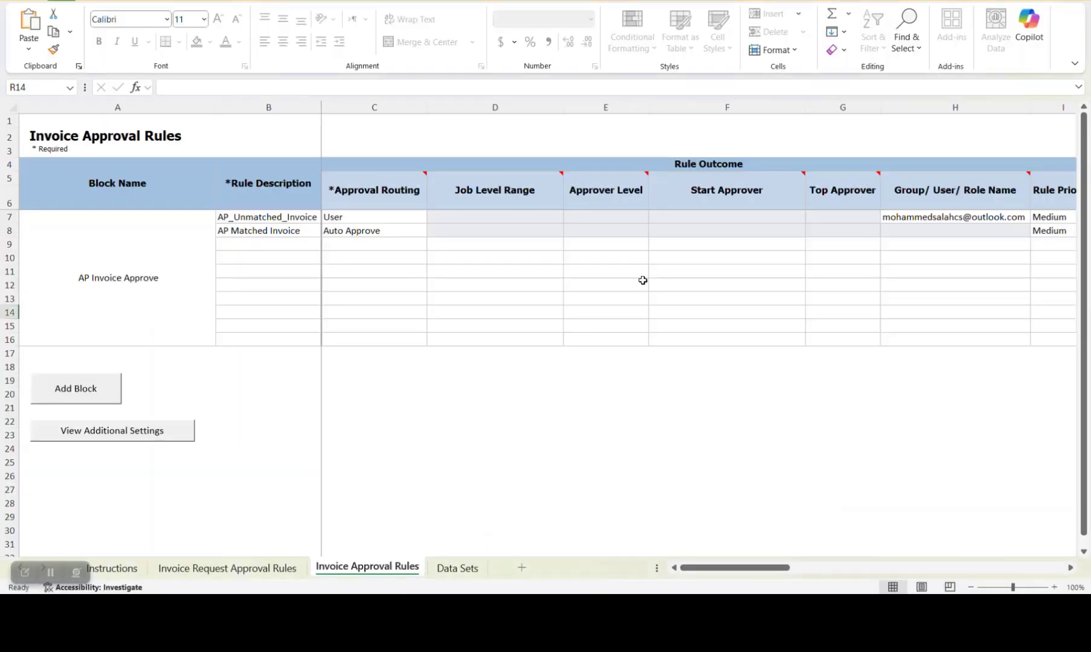
Review the template's Instructions sheet on generating, loading and updating the rule file, and view the Invoice Request Approval Rules sheet
left_click(134, 569)
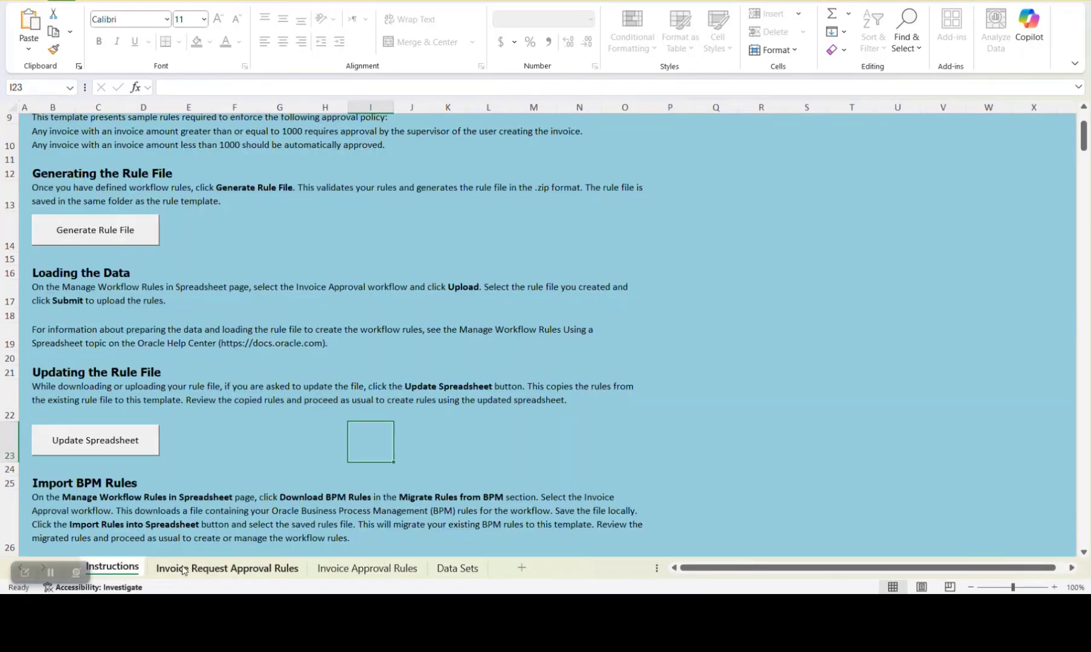
scroll(151, 311, "down", 5)
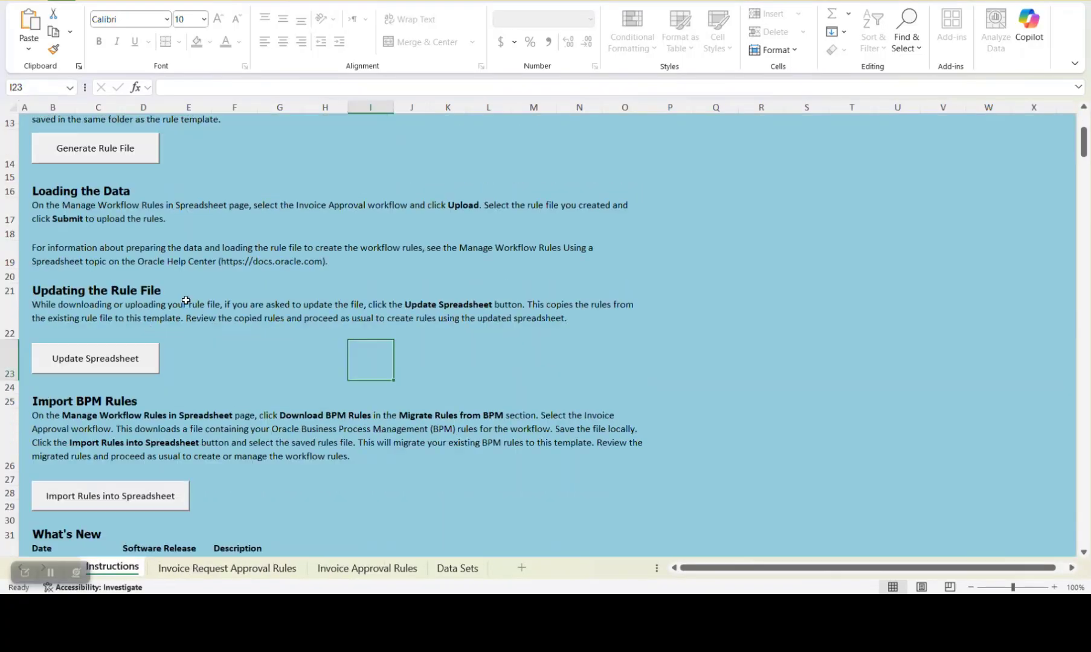
scroll(190, 304, "up", 5)
scroll(228, 300, "up", 3)
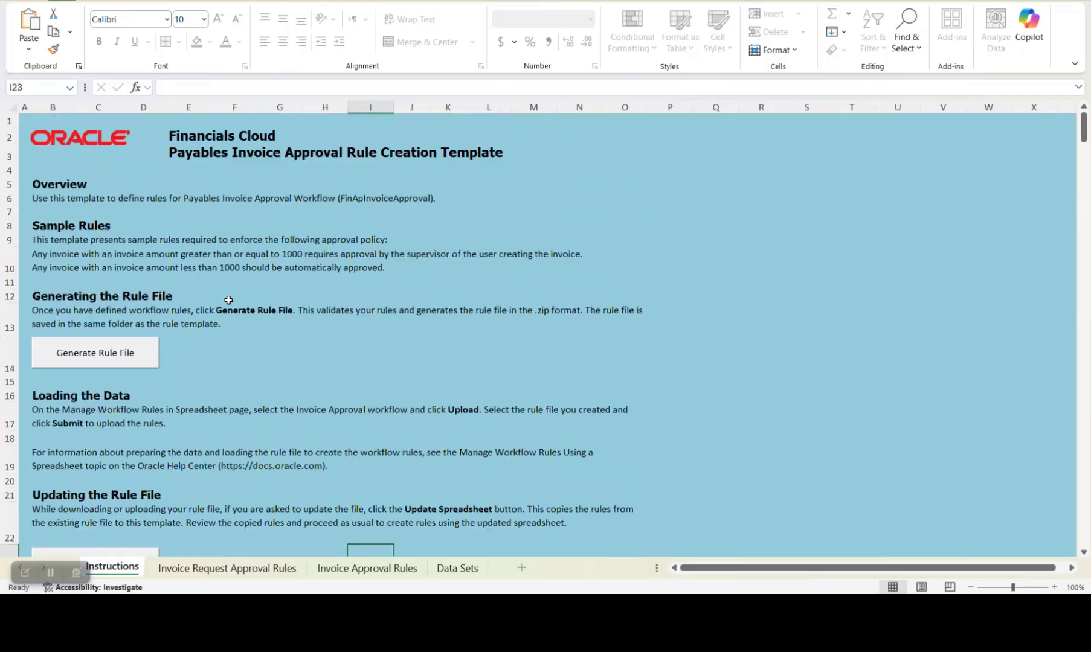
scroll(229, 300, "down", 3)
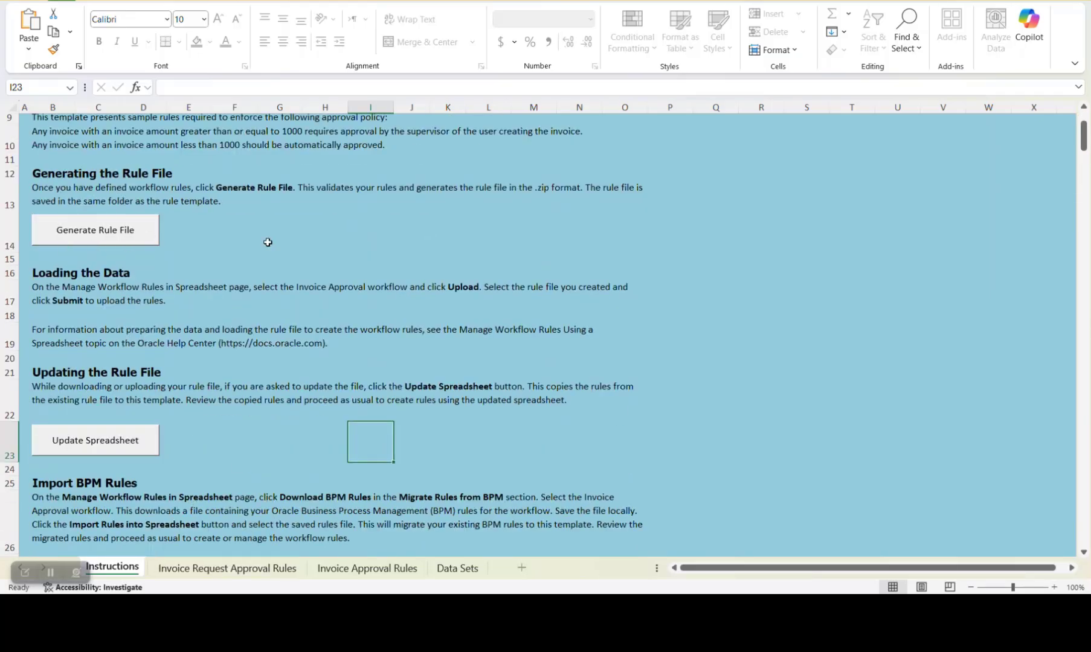
left_click(241, 569)
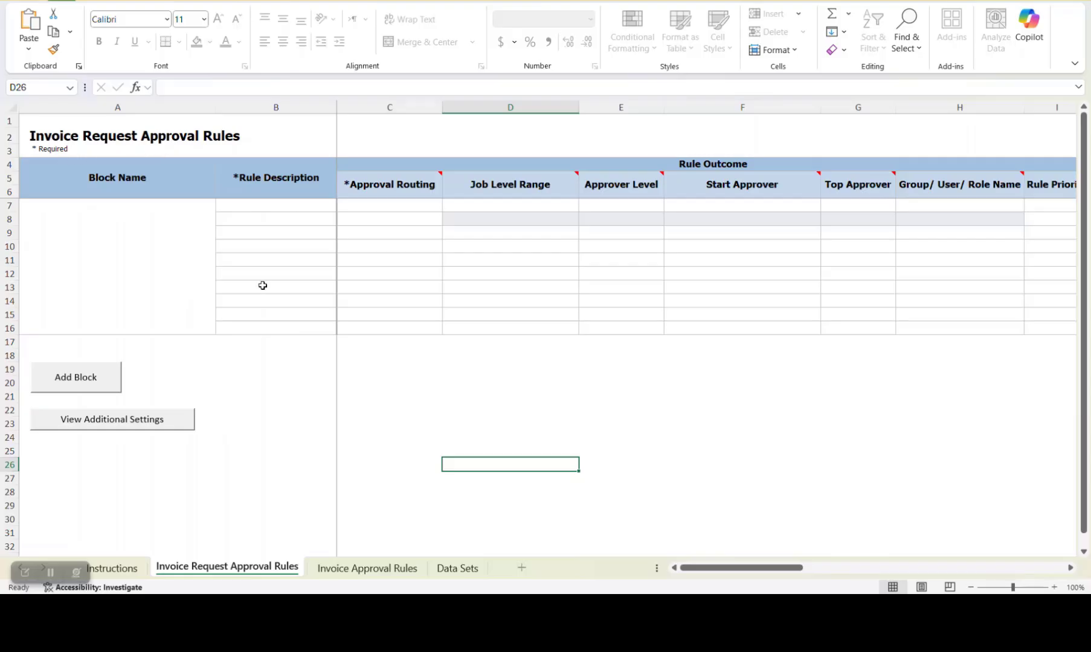
On the Invoice Approval Rules sheet, inspect the approval routing options of the AP_Unmatched_Invoice rule and select the AP Matched Invoice description
left_click(370, 568)
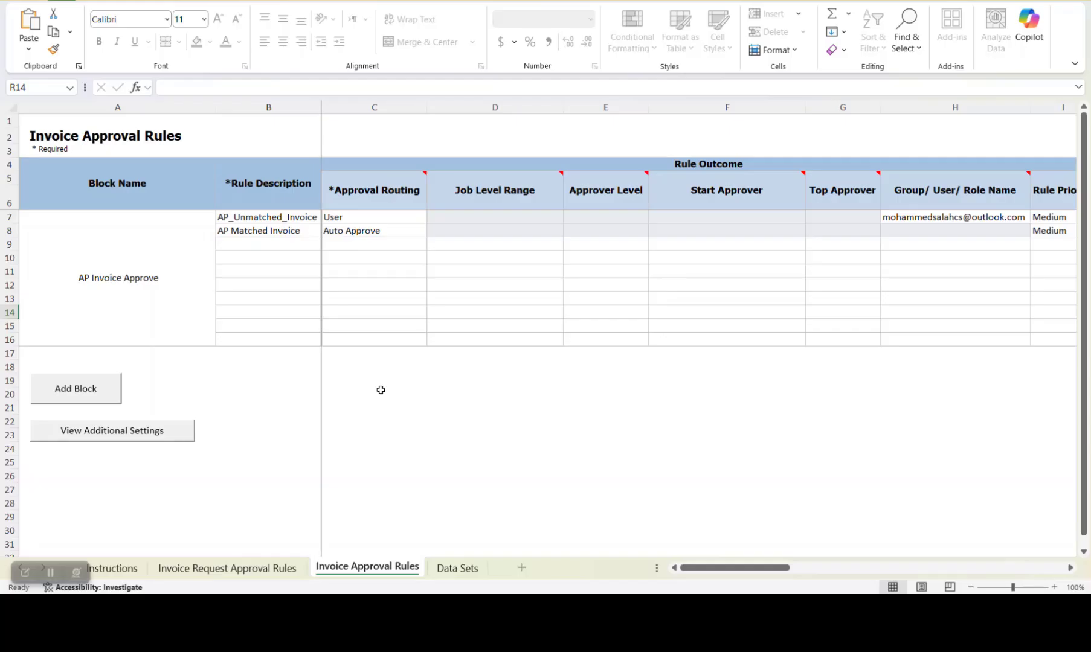
left_click(385, 221)
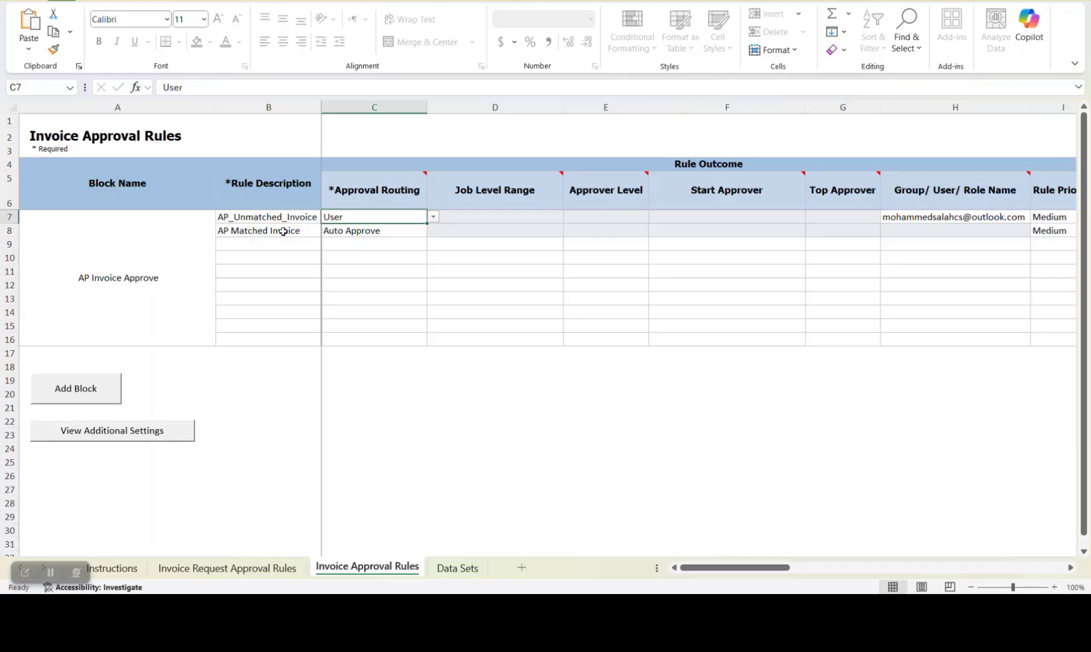
left_click(434, 217)
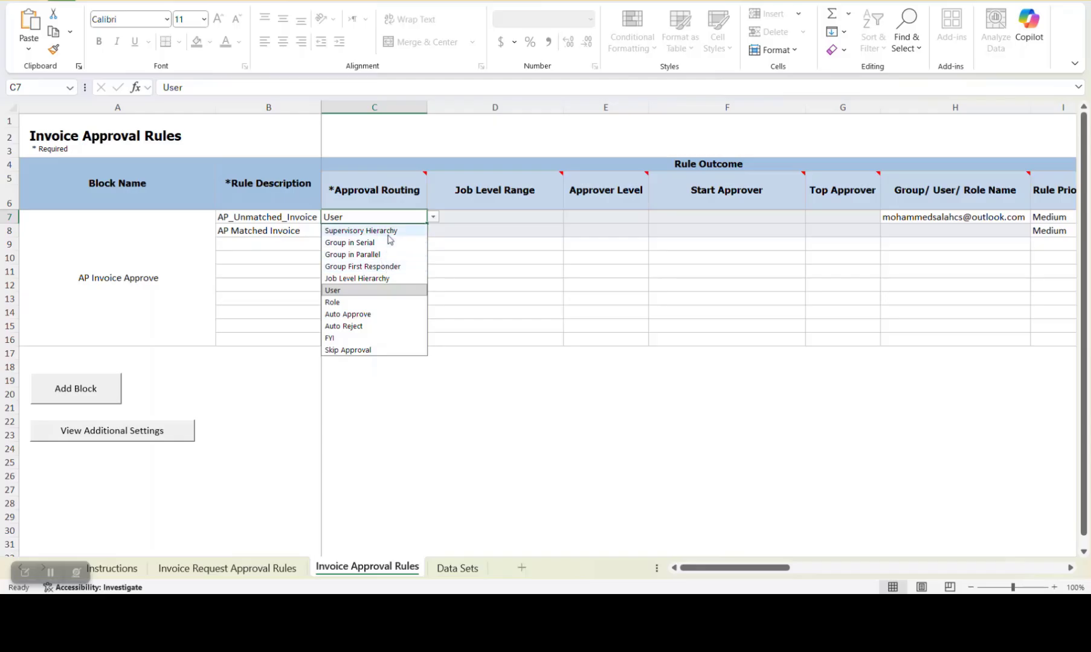
left_click(513, 369)
left_click(284, 234)
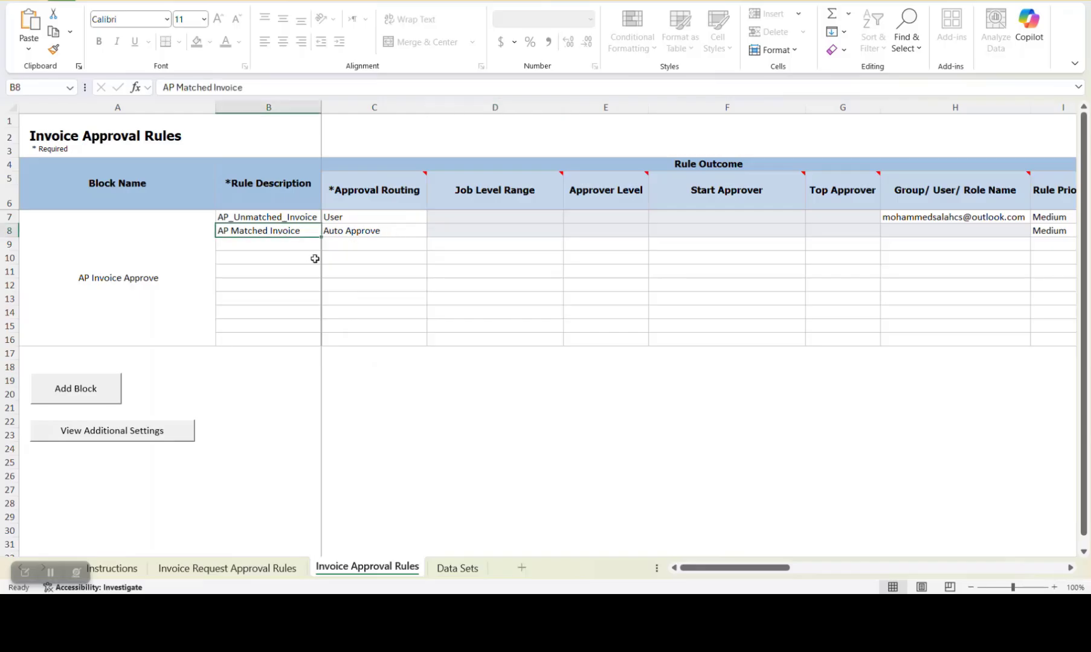
Inspect the approval routing options of the AP Matched Invoice rule and leave its routing as it is
left_click(376, 231)
left_click(433, 234)
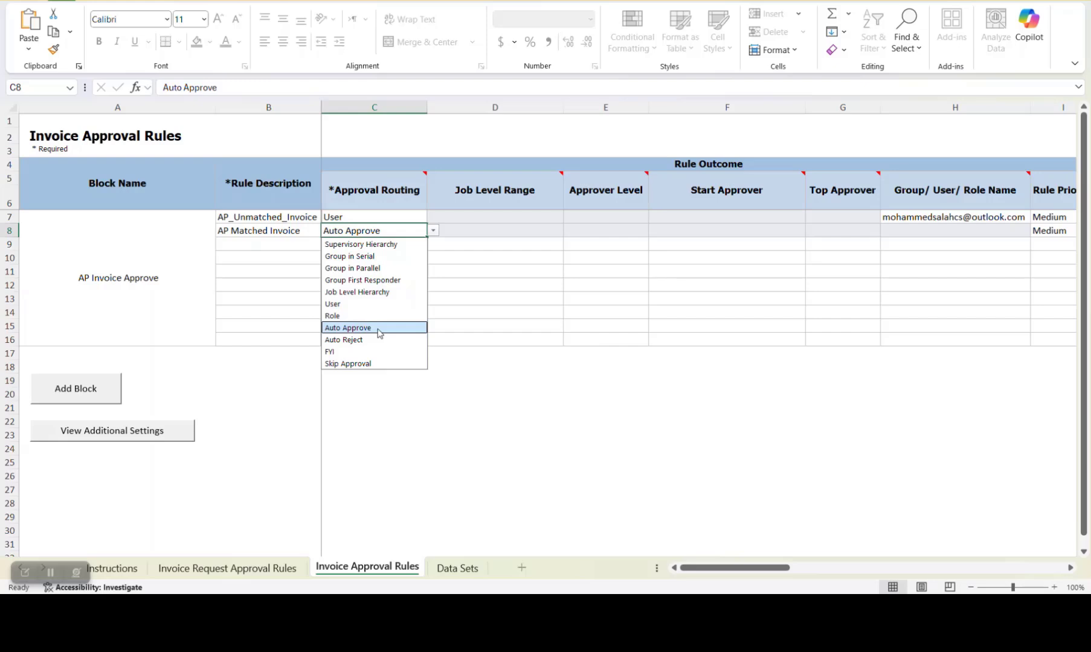
left_click(557, 410)
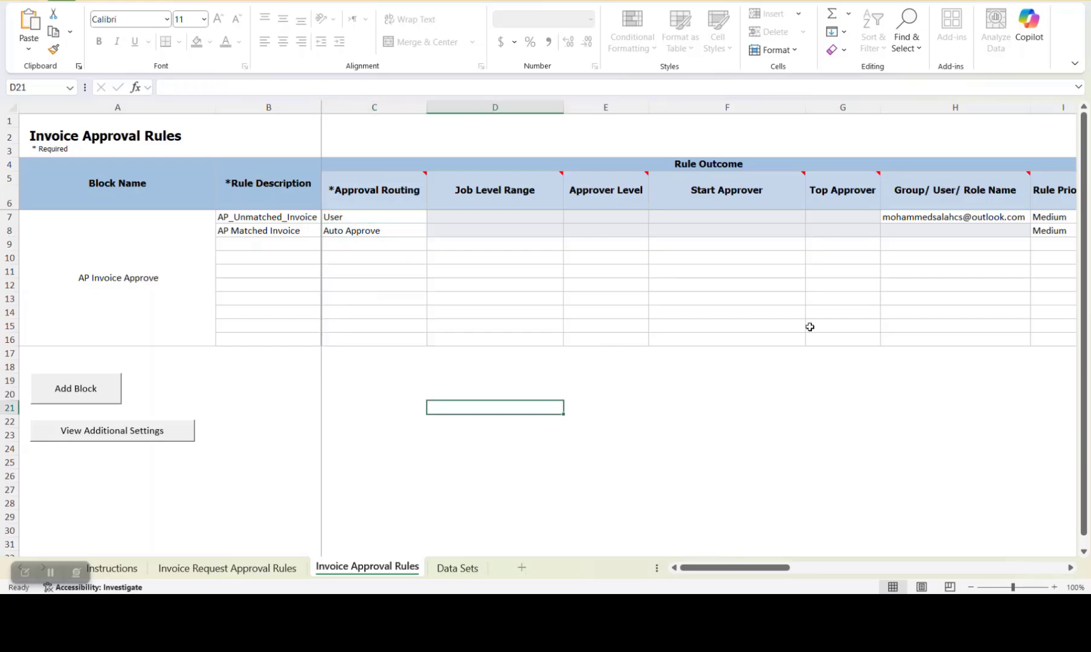
Review the AP_Unmatched_Invoice rule's approval routing options and its Group/User/Role Name entry
left_click(354, 220)
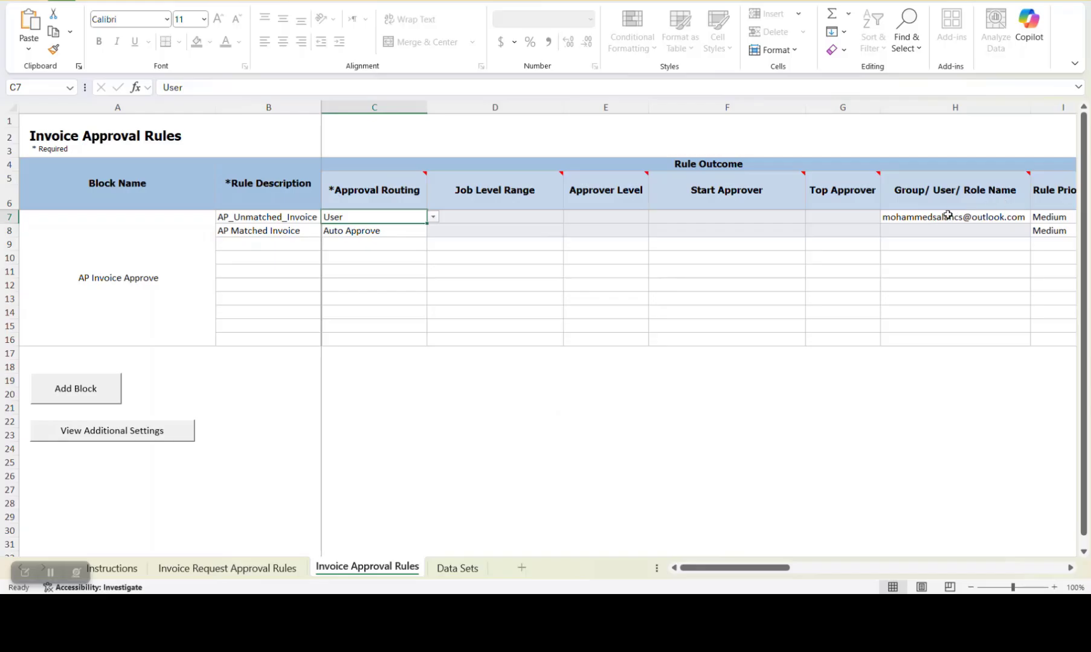
left_click(945, 218)
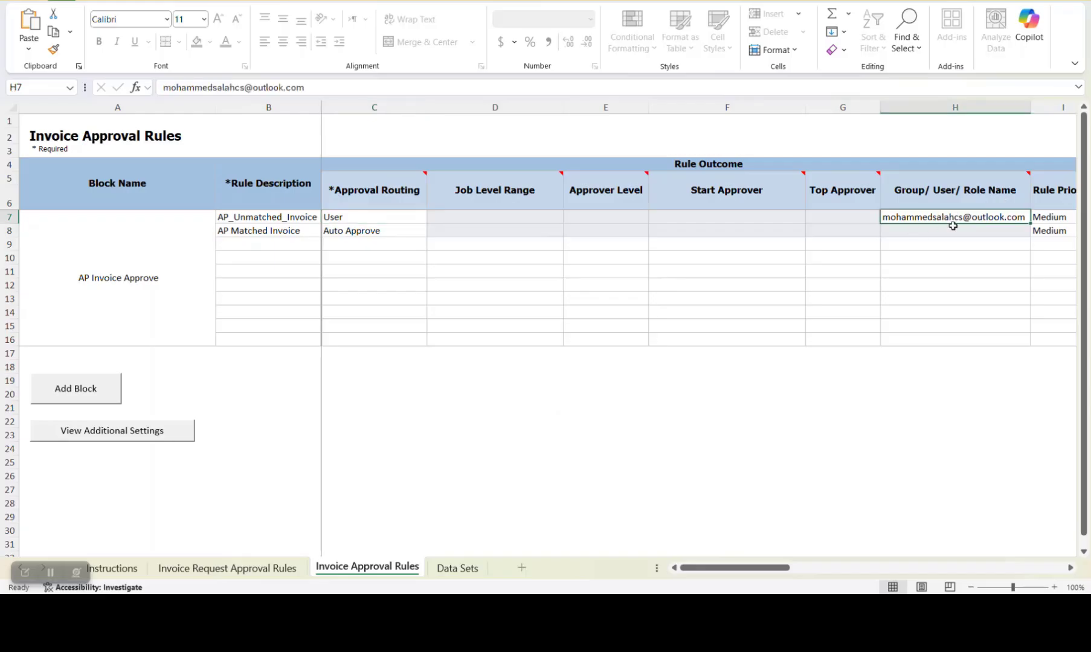
left_click(424, 219)
left_click(433, 219)
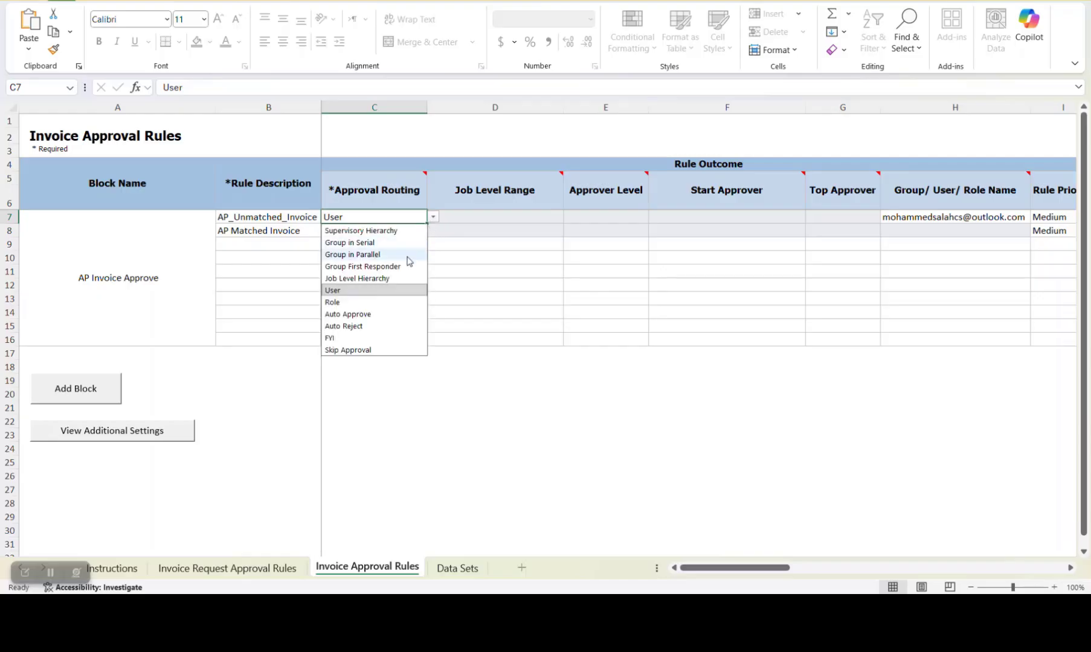
left_click(925, 218)
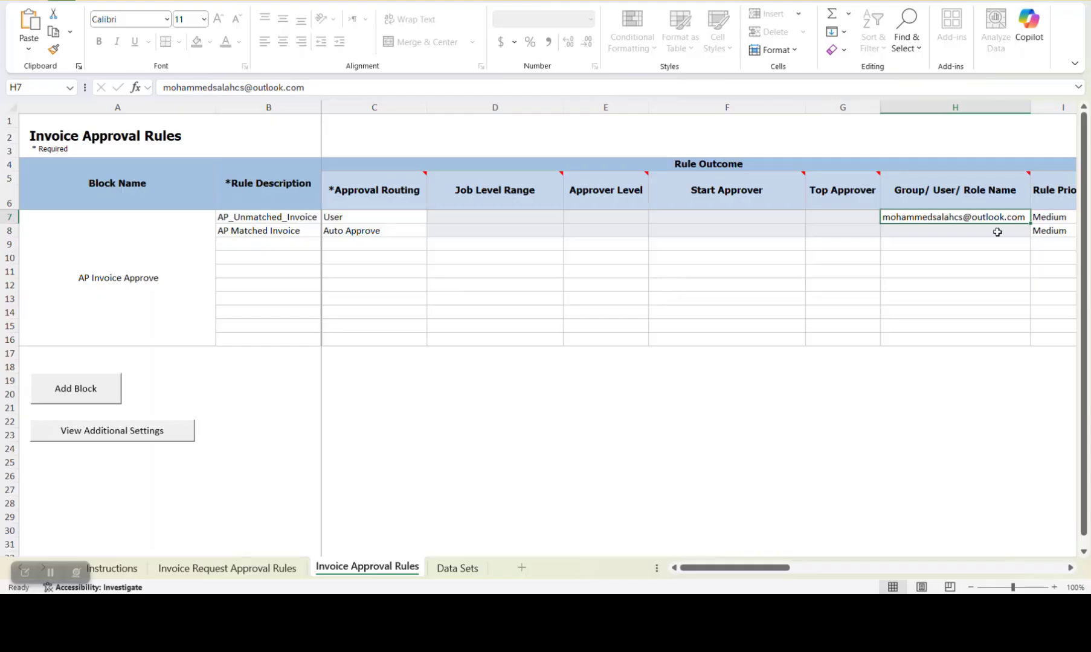
Check the AP Matched Invoice rule's approval routing together with its Group/User/Role Name cell
left_click(390, 235)
left_click(924, 232)
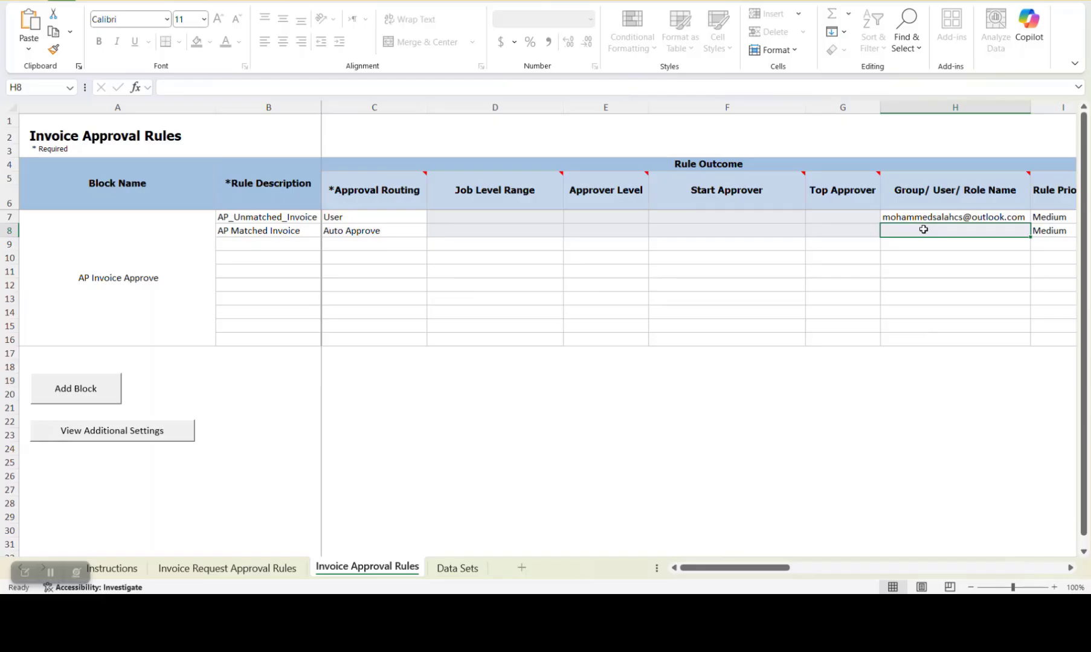
left_click(354, 235)
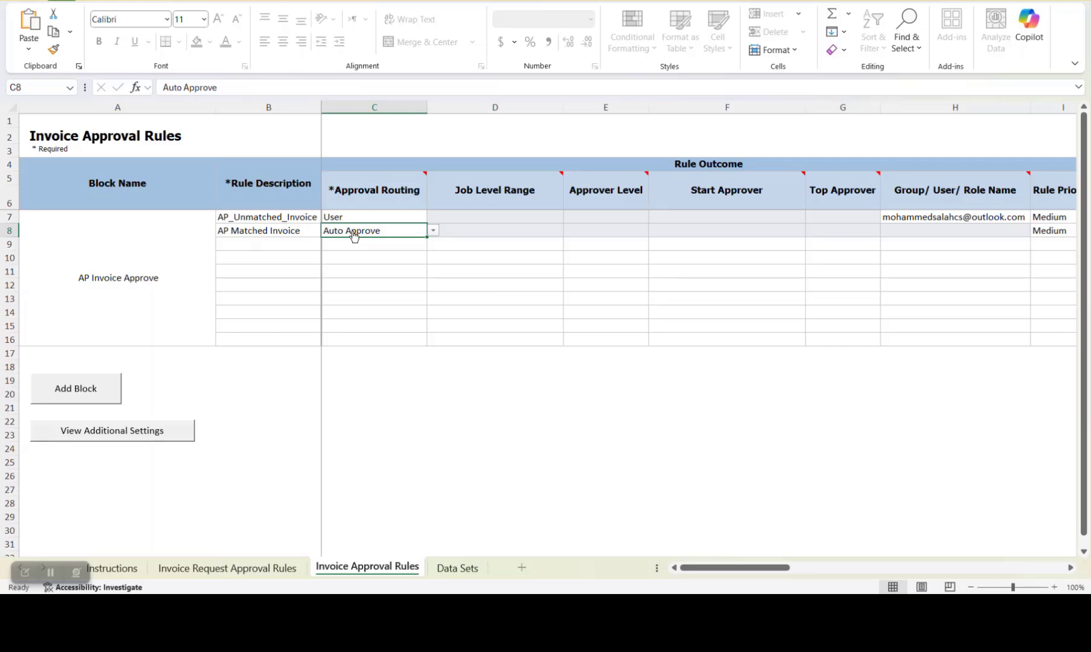
Check the Rule Priority of both invoice rules and view the priority options for AP_Unmatched_Invoice
left_click_drag(744, 568, 826, 572)
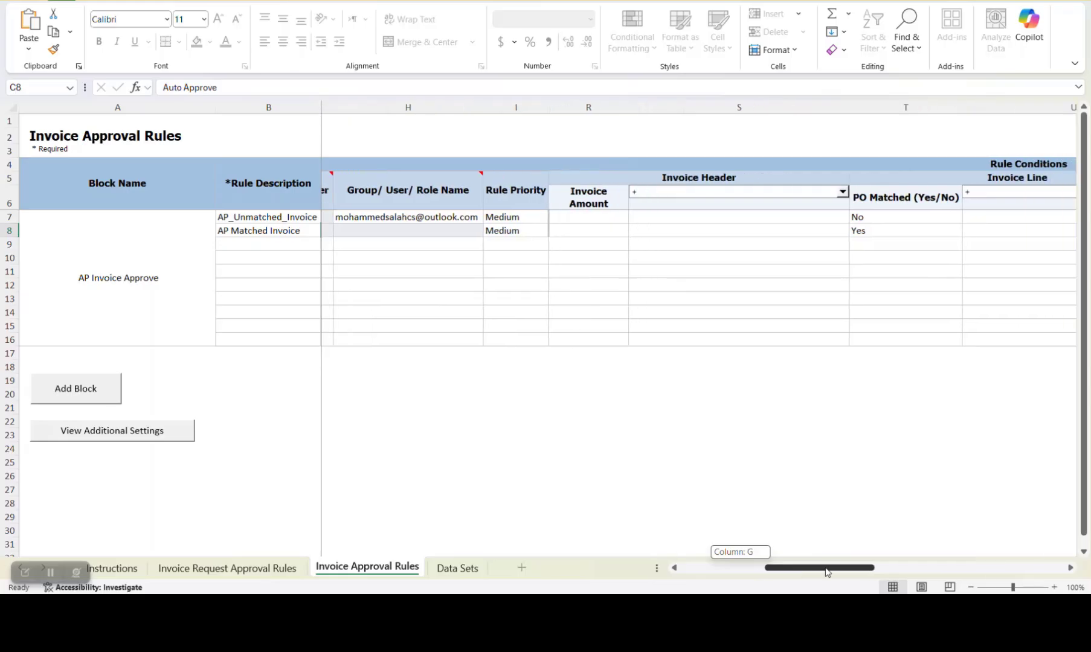
left_click(529, 219)
left_click(528, 232)
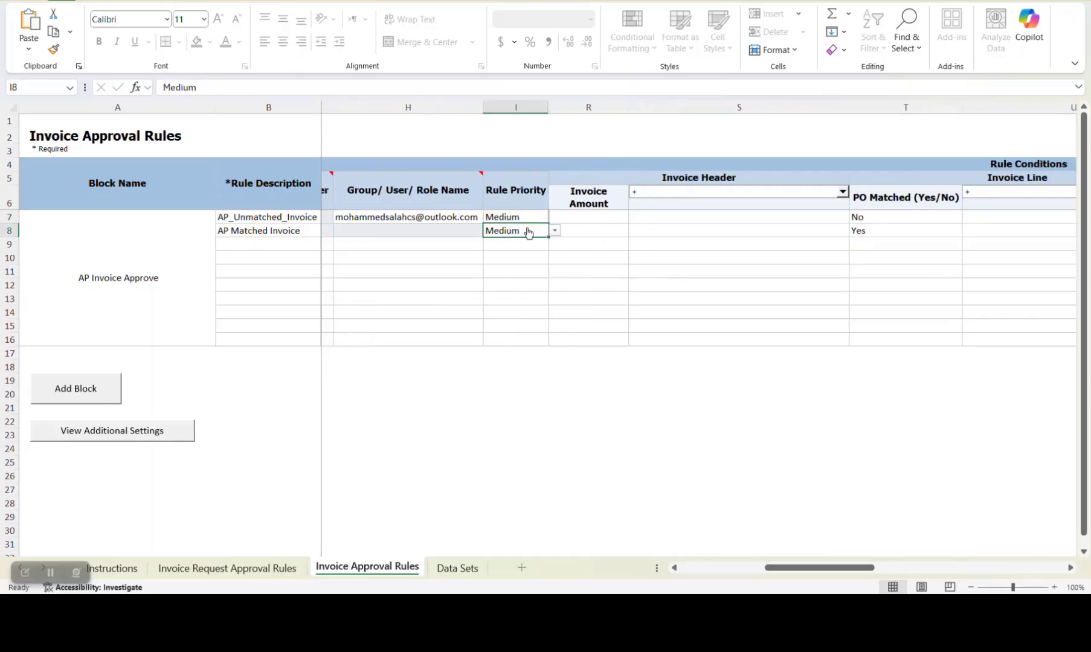
left_click(525, 218)
left_click(555, 219)
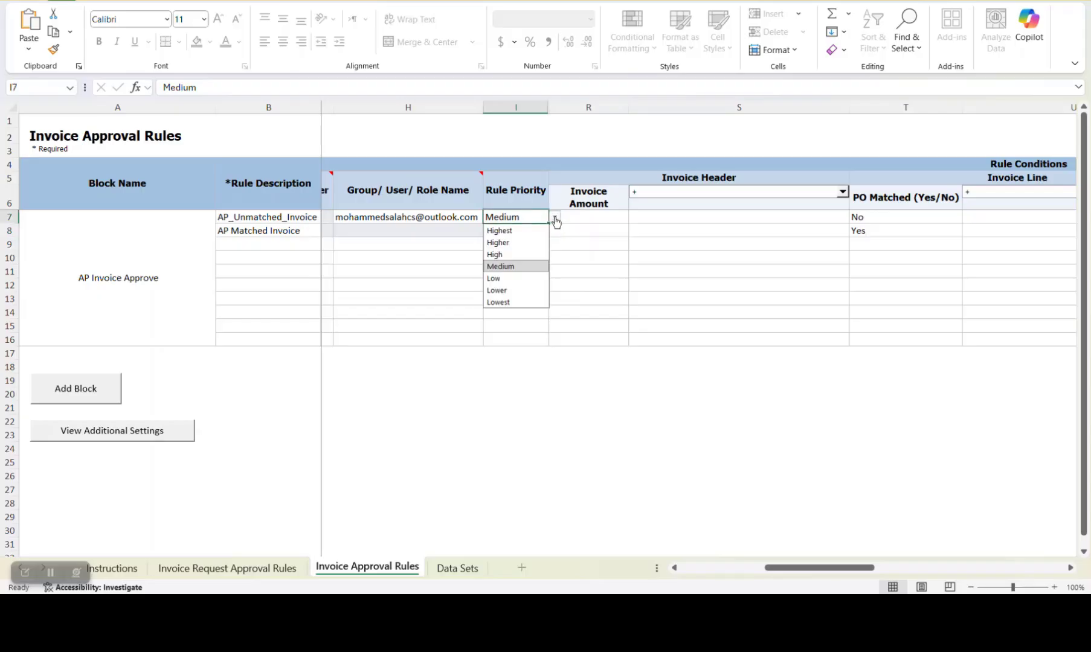
left_click(567, 230)
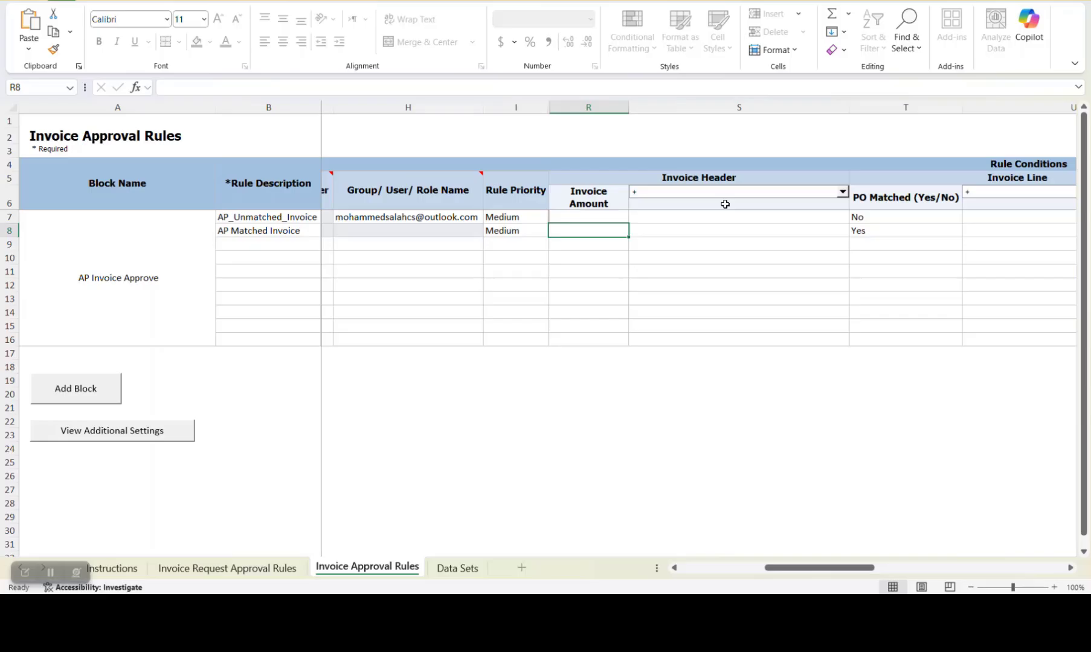
Browse the Invoice Header condition attributes down to the Descriptive Flexfield entries without choosing one
left_click(842, 192)
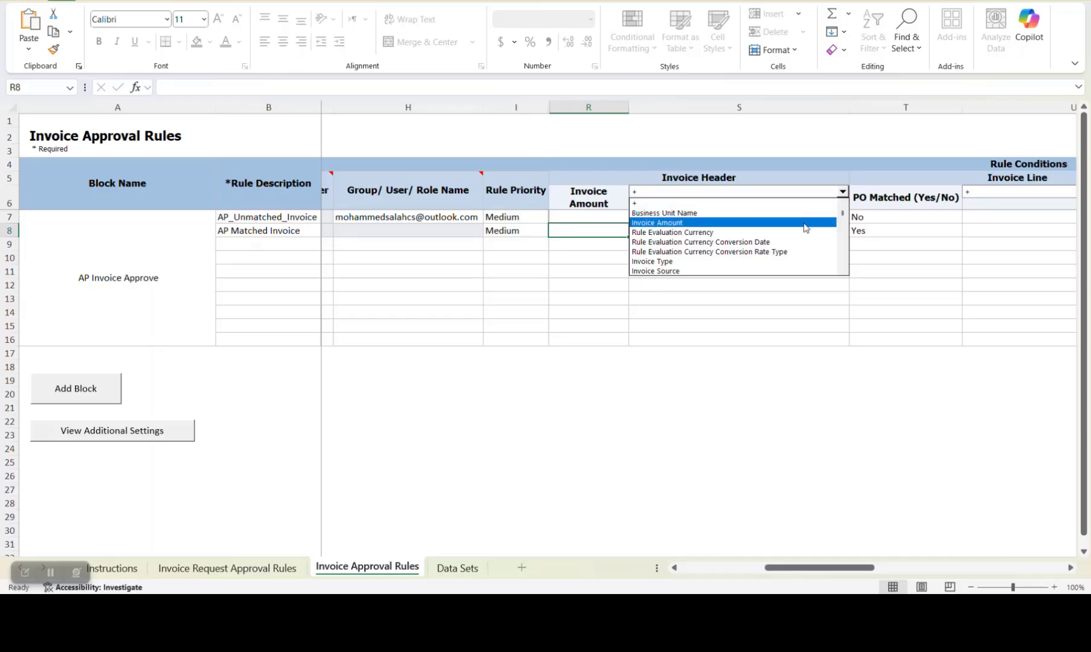
key("Down")
key("Down")
key("Down")
key("Down")
key("Down")
key("Down")
key("Down")
key("Down")
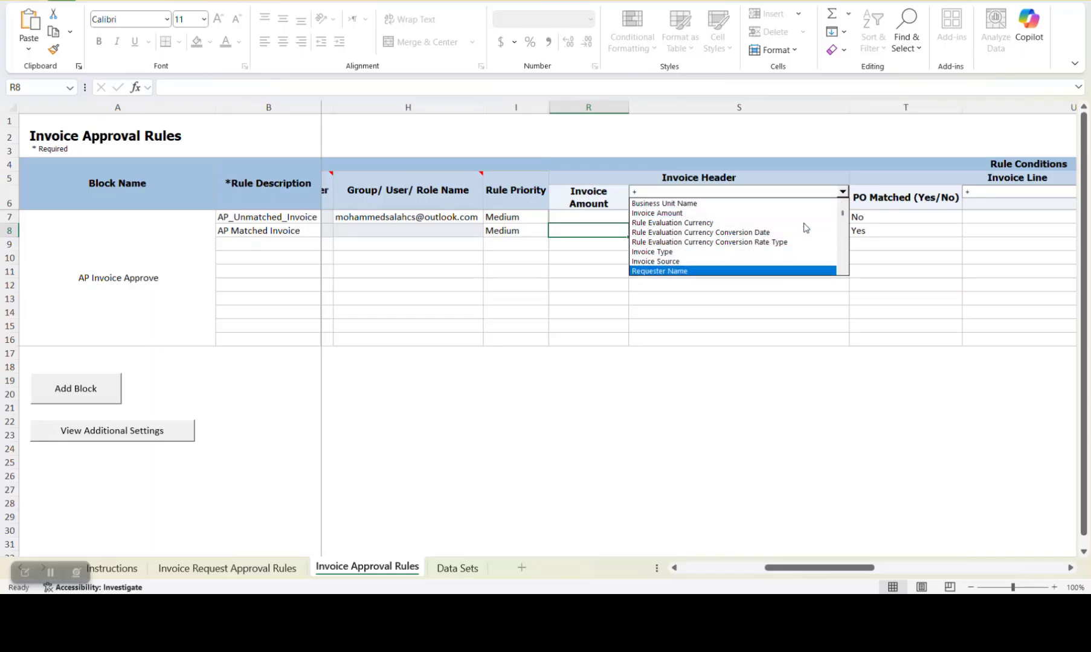
key("Up")
key("Down")
key("Down")
key("Down")
key("Down")
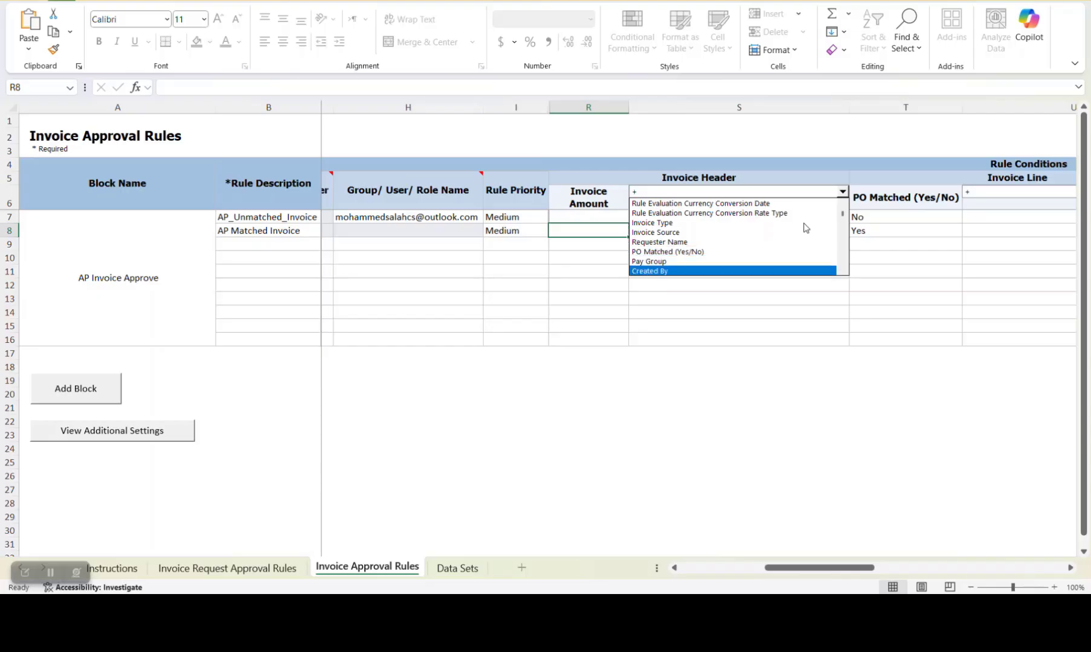
key("Up")
key("Up")
key("Up")
key("Up")
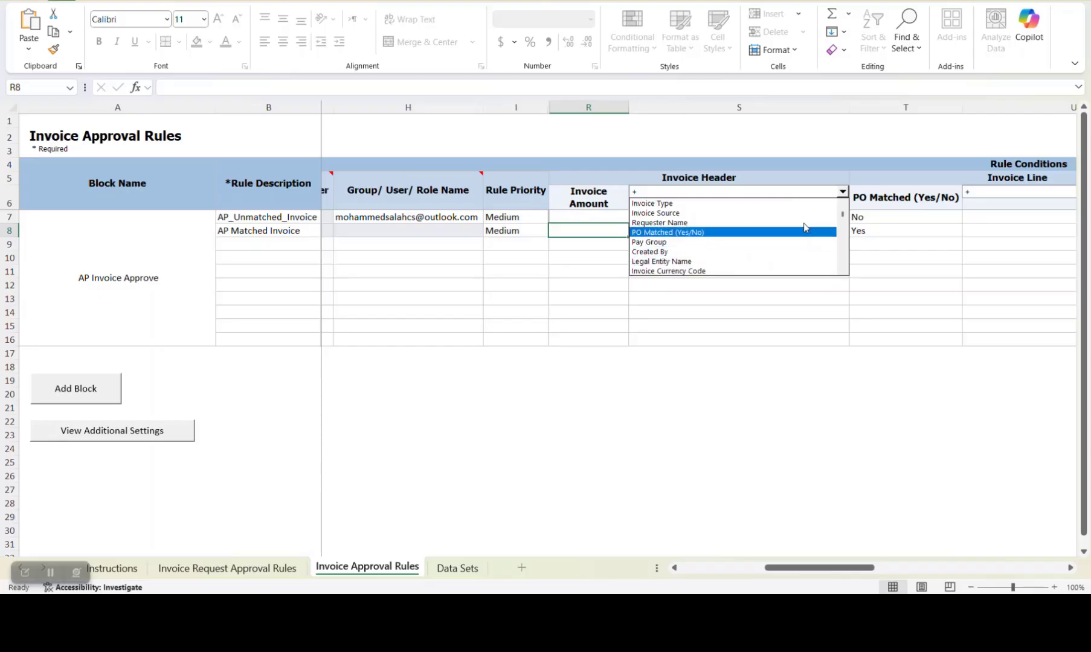
key("Down")
key("Down")
key("Down")
key("Down")
key("Down")
key("Down")
key("Down")
key("Down")
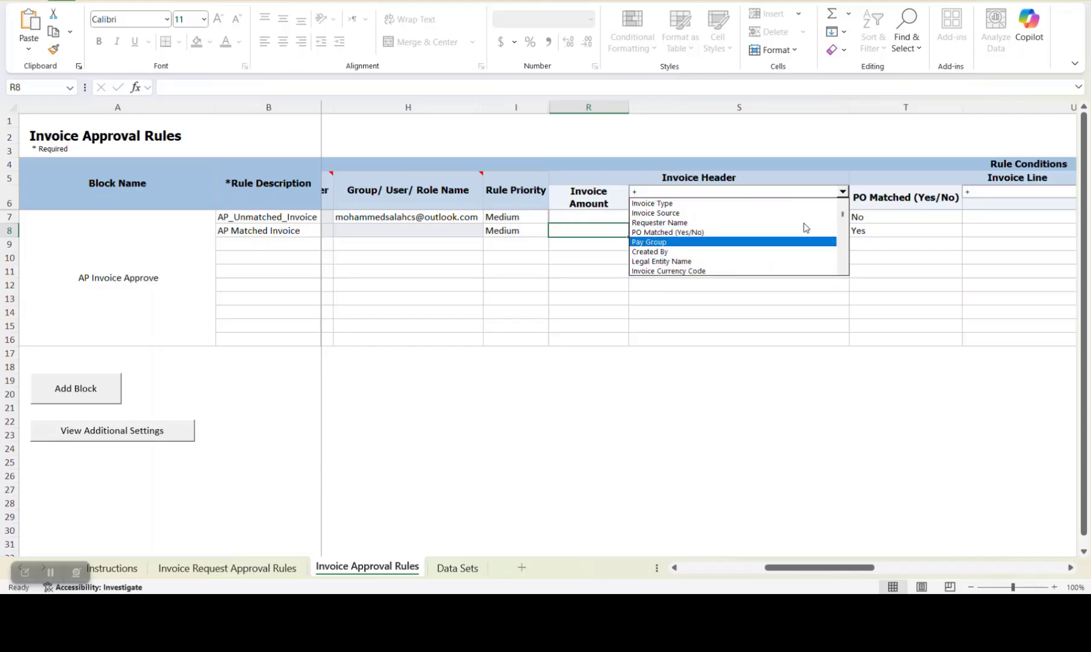
key("Down")
key("Down")
key("Down")
key("Down")
key("Down")
key("Down")
key("Down")
key("Down")
key("Down")
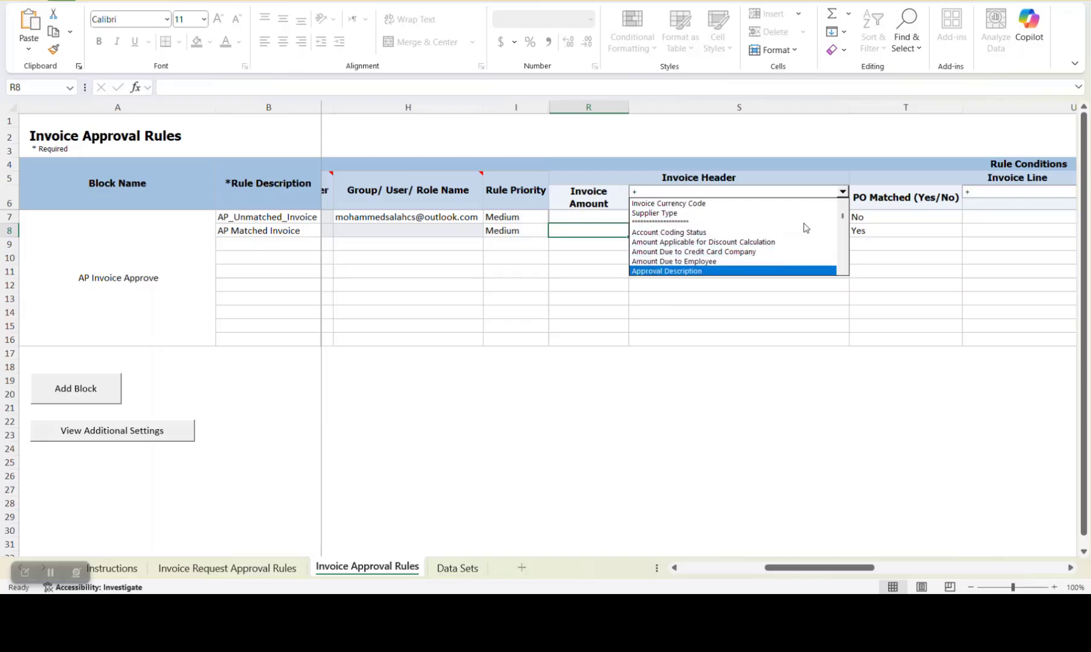
key("Down")
key("Down")
key("Down")
key("Down")
key("Down")
key("Down")
key("Down")
key("Down")
key("Down")
key("Down")
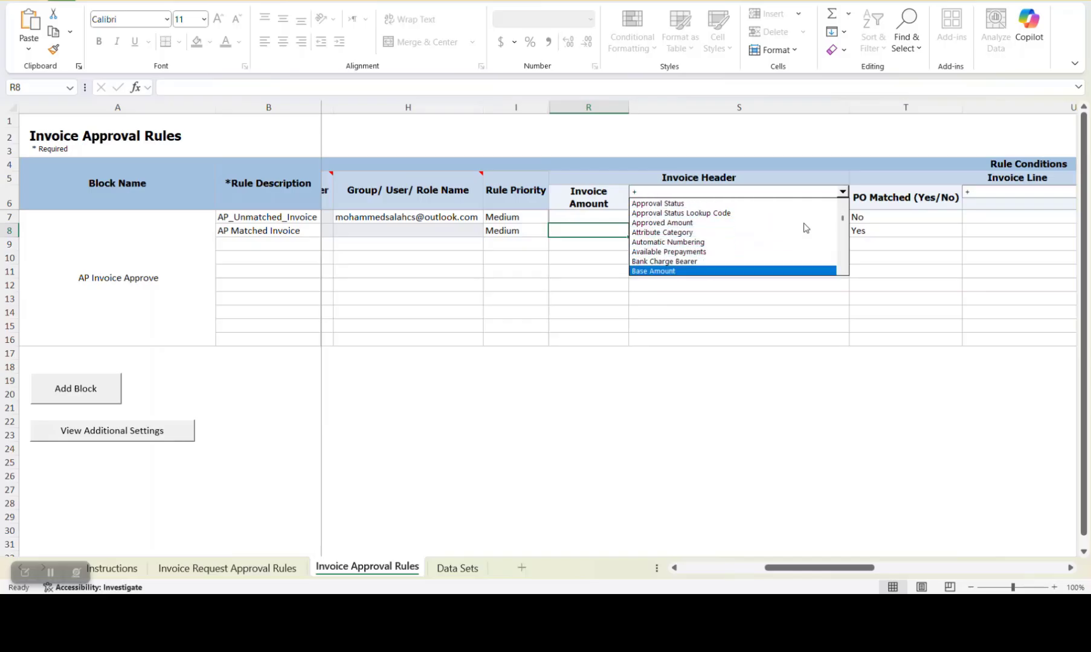
key("Down")
key("Down")
key("Down")
key("Down")
key("Down")
key("Down")
key("Down")
key("Down")
key("Down")
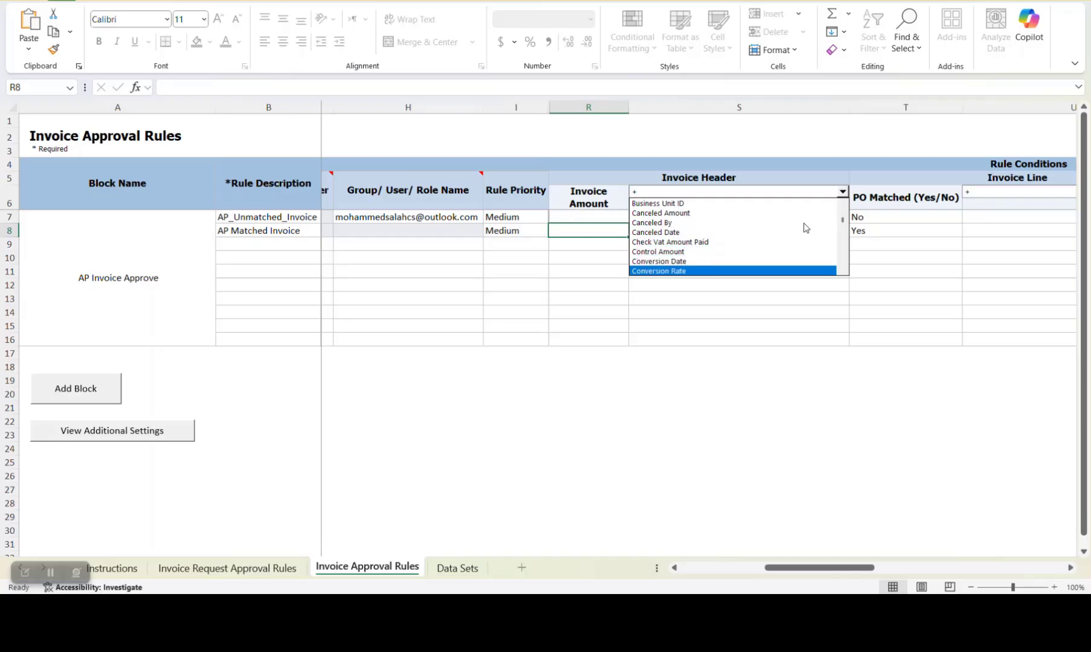
key("Down")
key("Down")
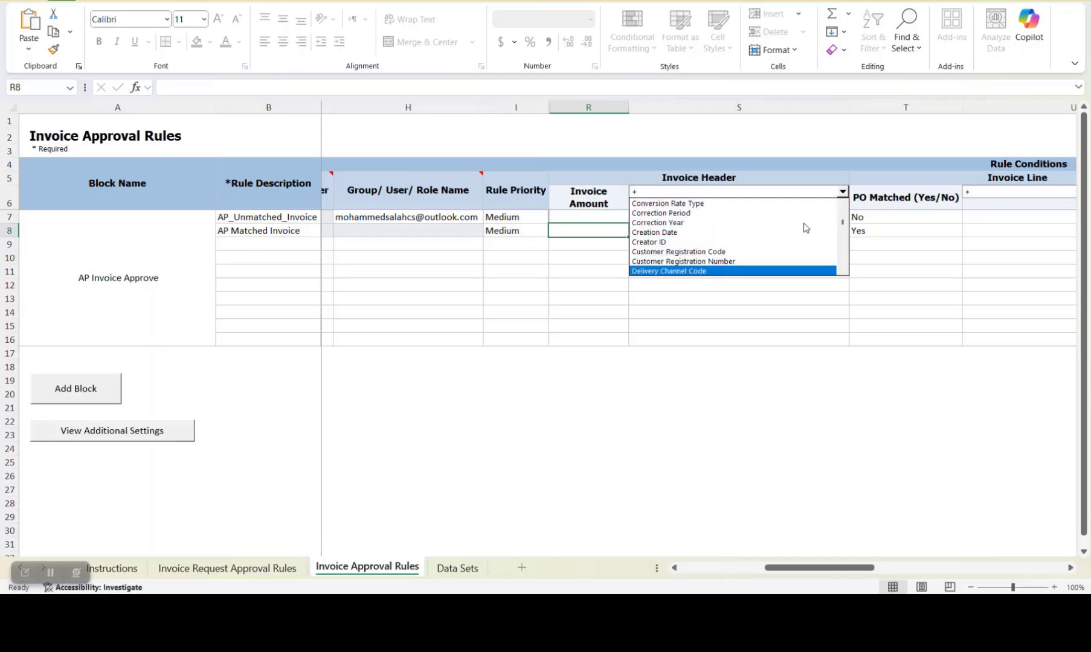
key("Down")
key("Down")
key("Down")
key("Down")
key("Down")
key("Down")
key("Down")
key("Down")
key("Down")
key("Down")
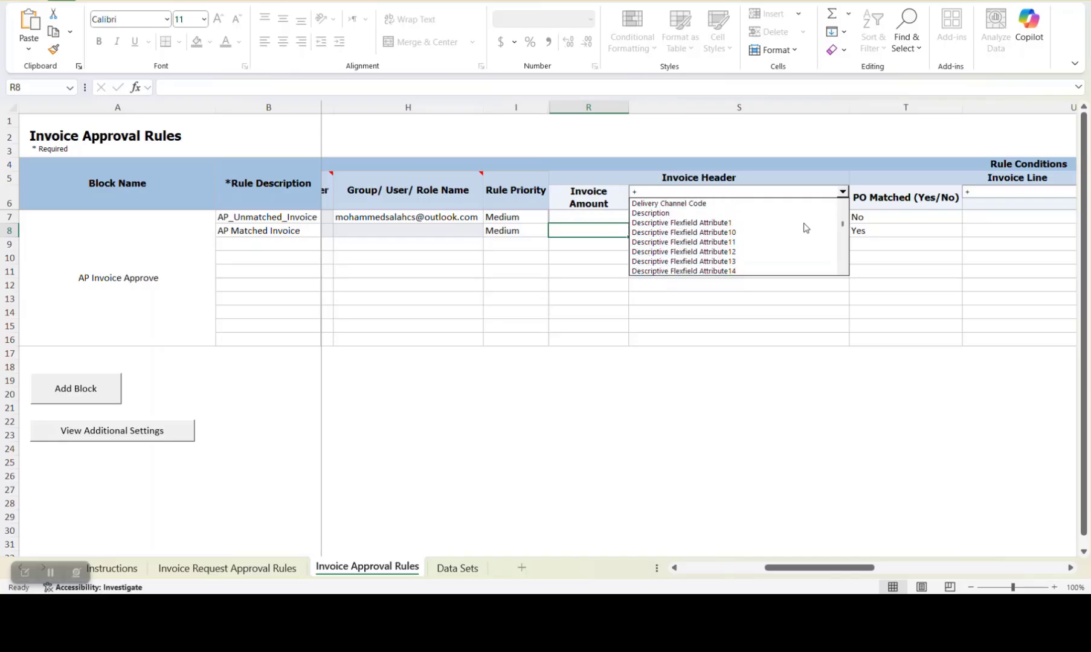
left_click(878, 244)
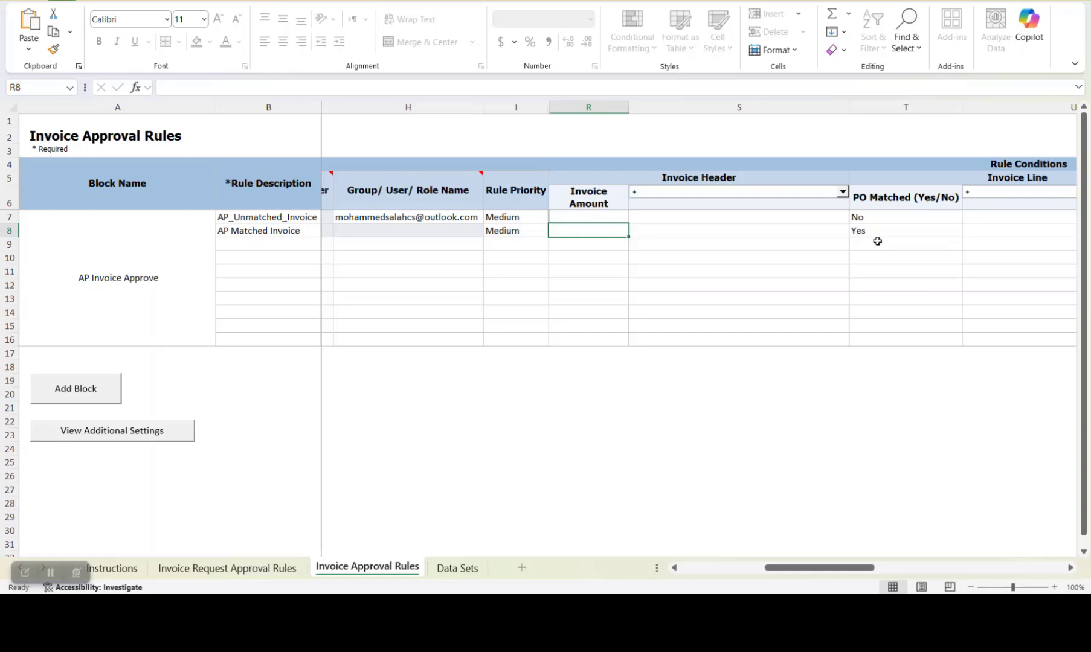
Review the PO Matched (Yes/No) condition of both invoice rules and the attributes offered for Invoice Line conditions
left_click(884, 219)
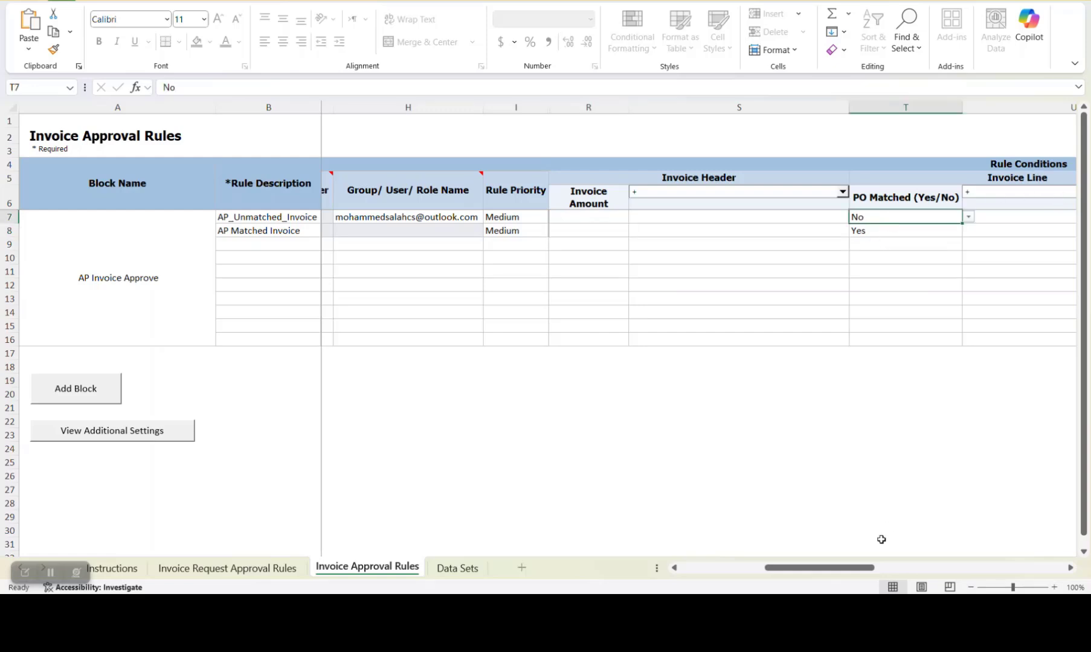
left_click_drag(849, 568, 894, 570)
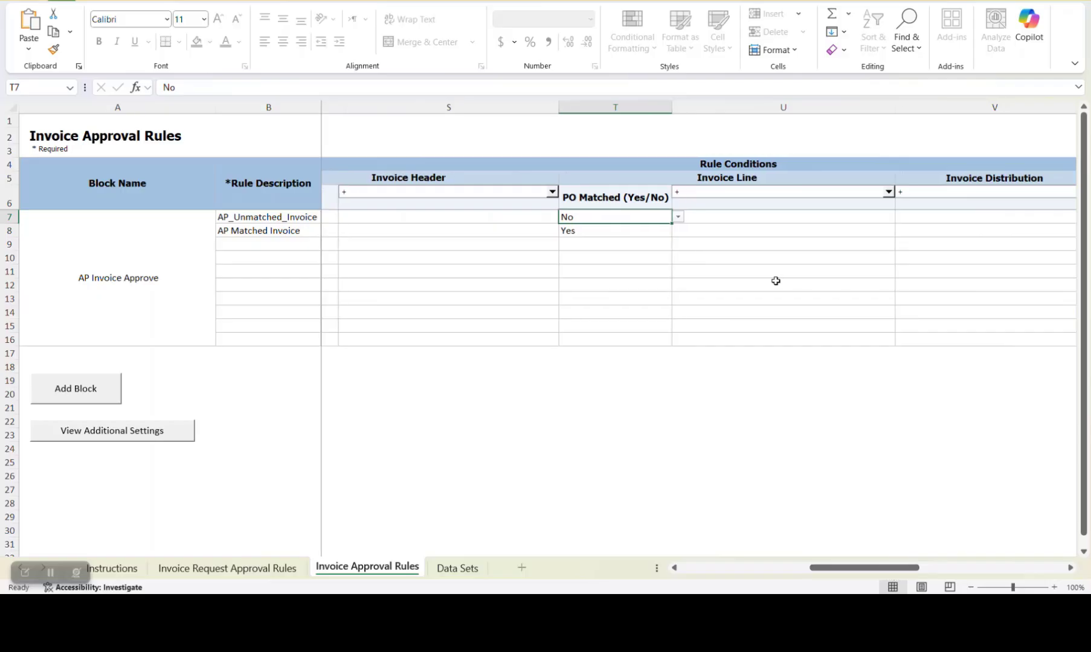
left_click(888, 193)
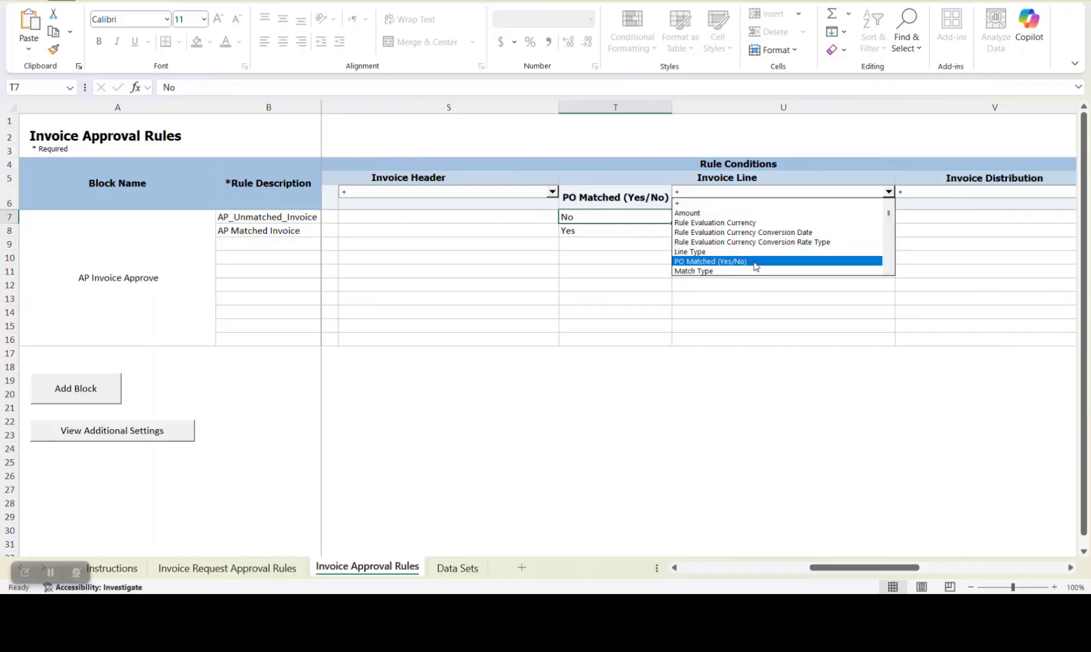
left_click(607, 270)
left_click(593, 219)
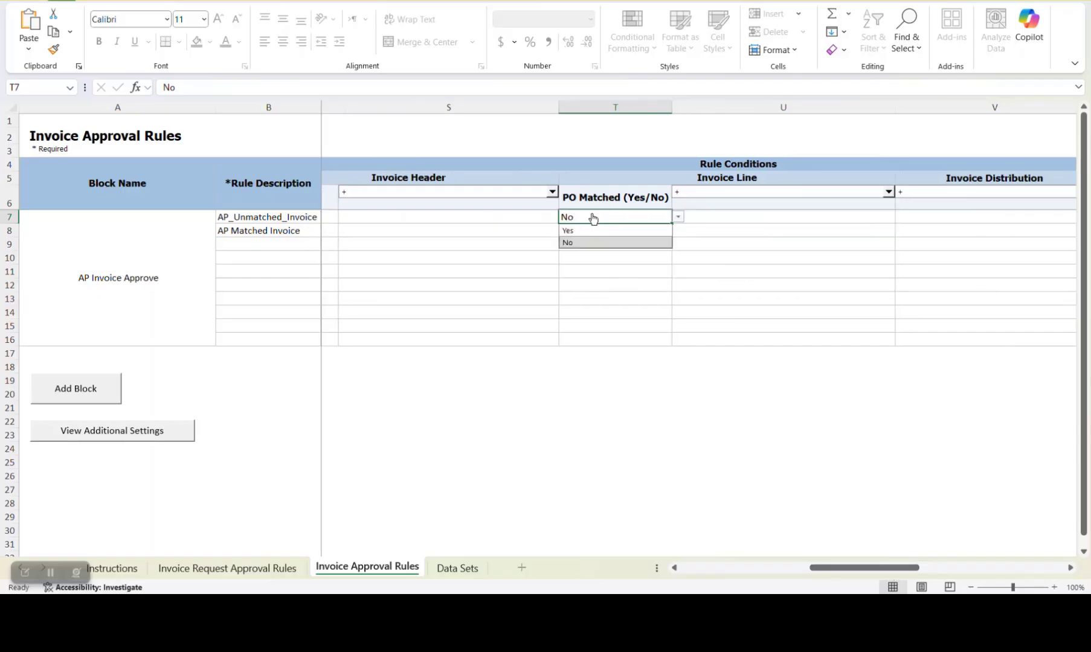
left_click(585, 284)
left_click(577, 215)
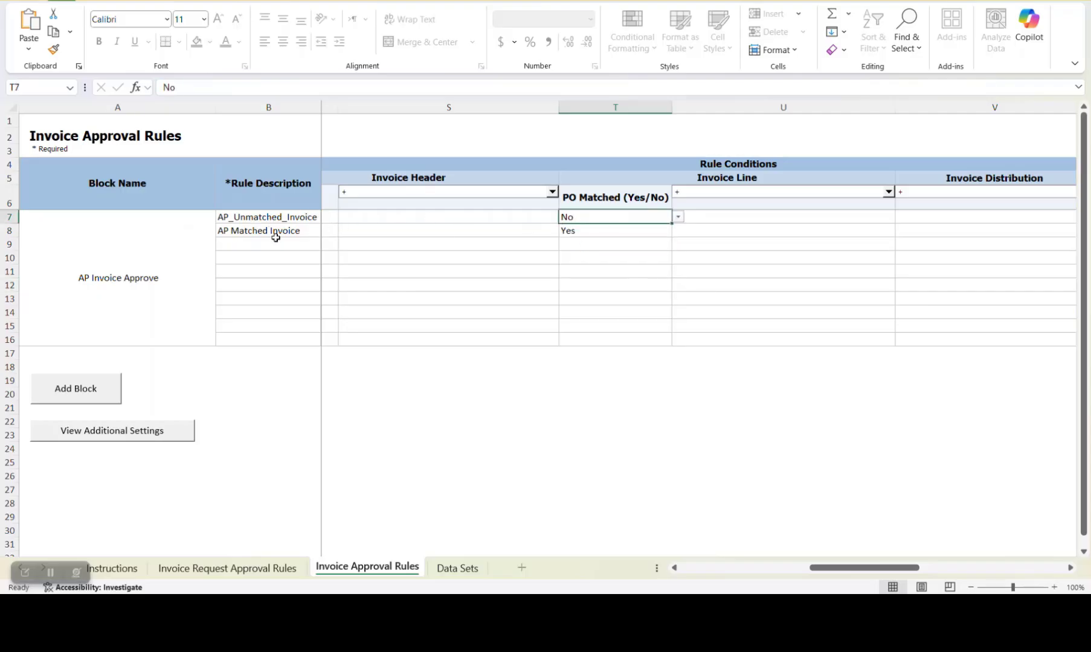
left_click(612, 233)
Return to the Instructions sheet and view the workbook's file and save commands without saving
left_click_drag(879, 568, 703, 552)
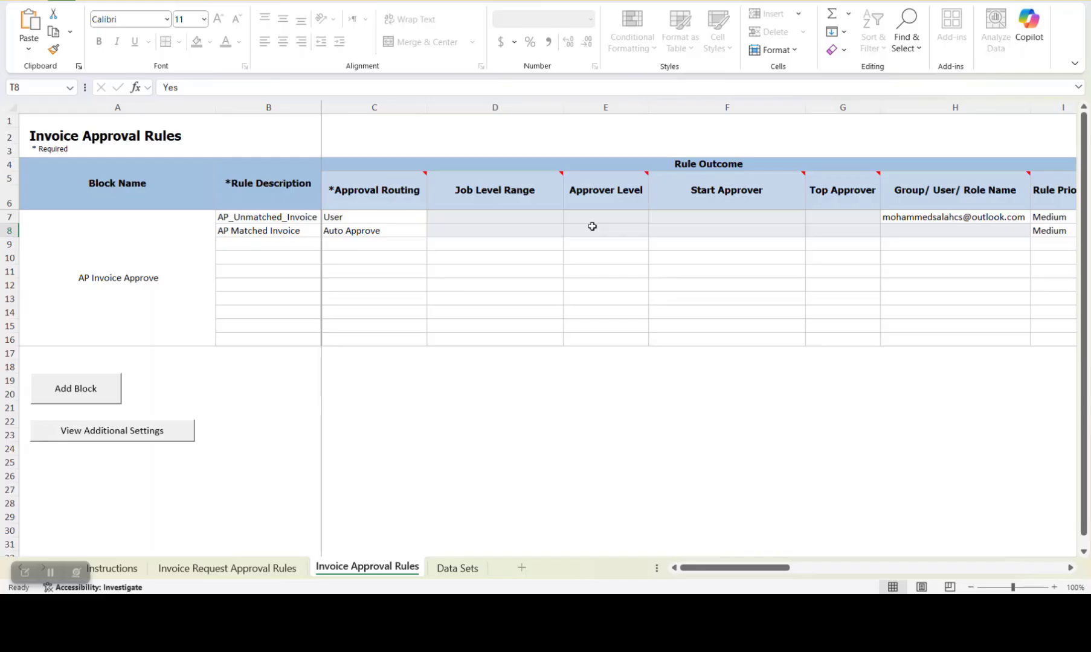
left_click(115, 569)
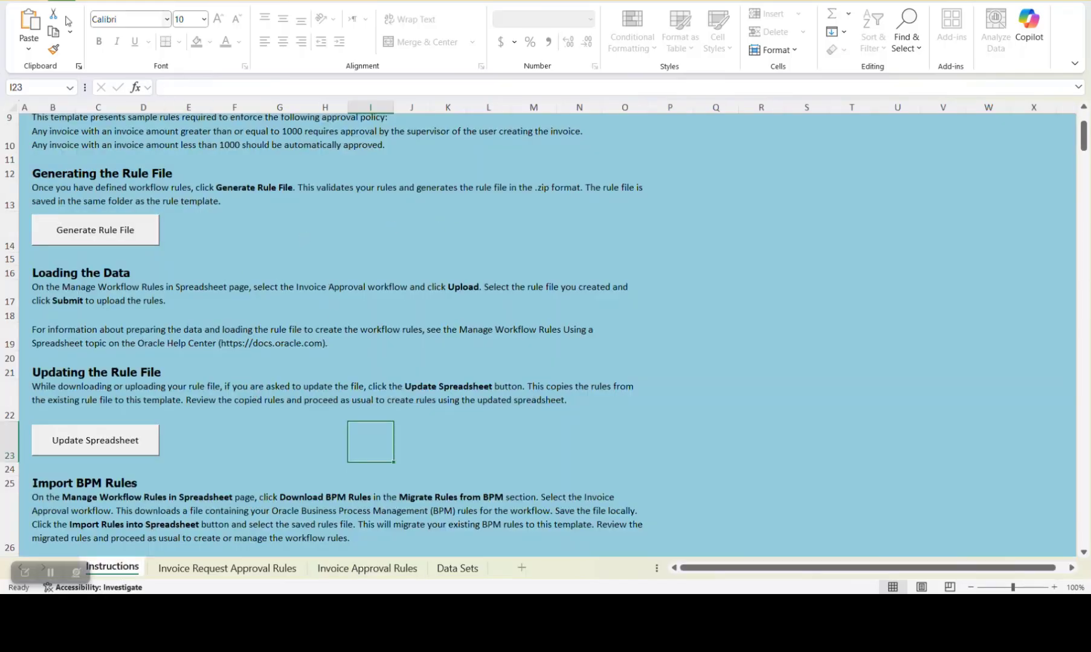
left_click(20, 2)
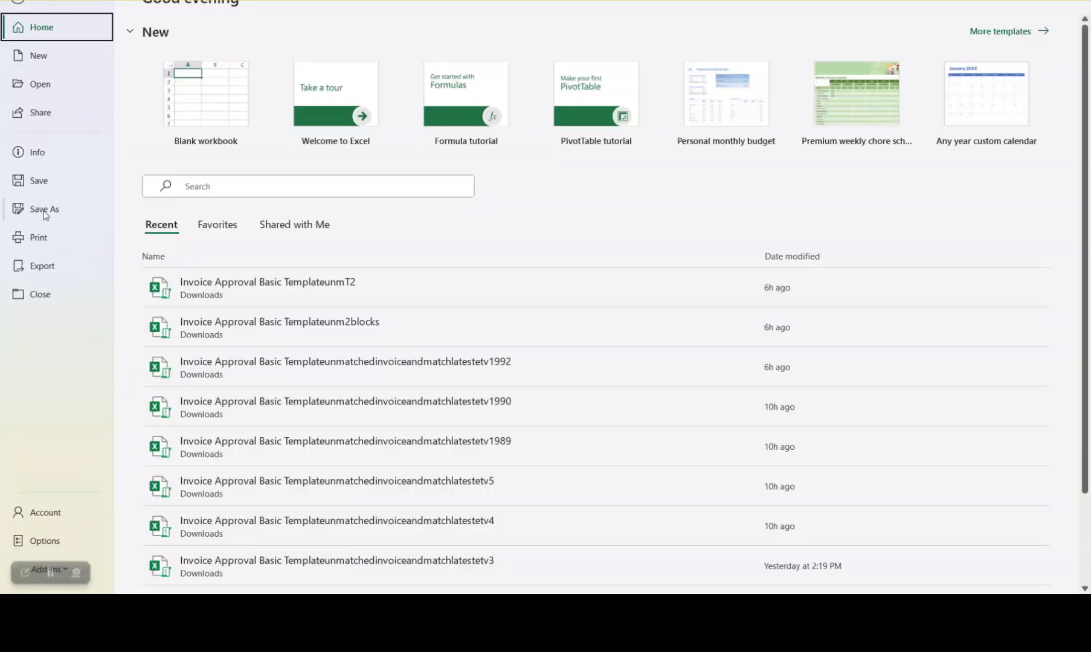
left_click(18, 2)
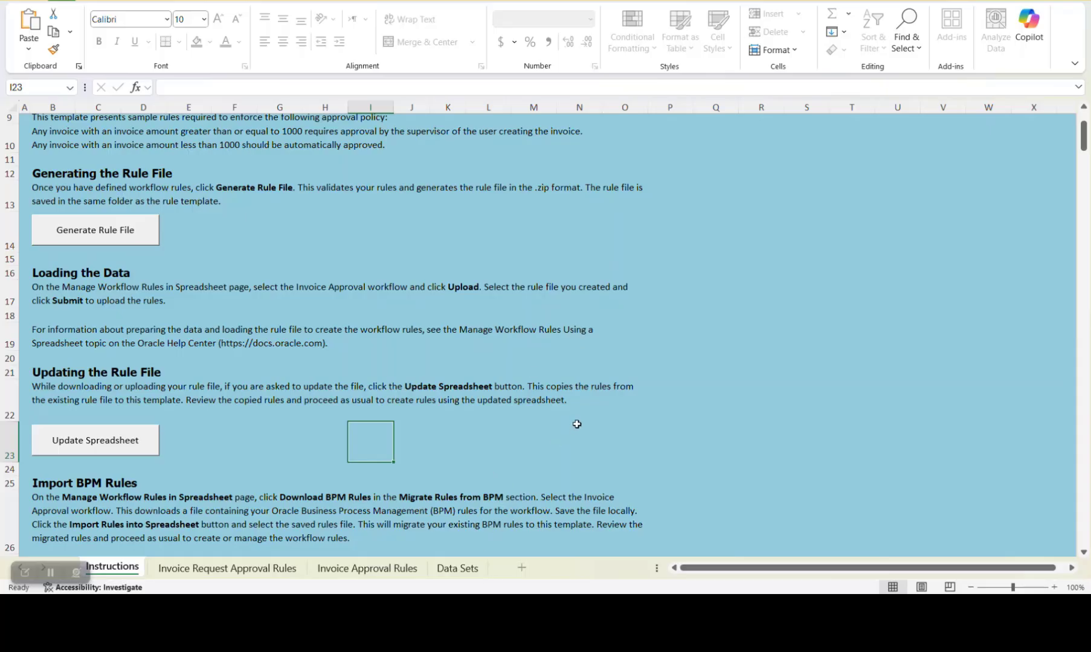
Check Oracle's Manage Workflow Rules in Spreadsheet page, revisit the Generate Rule File instructions in Excel, and return to Oracle's upload history
key("alt+Tab")
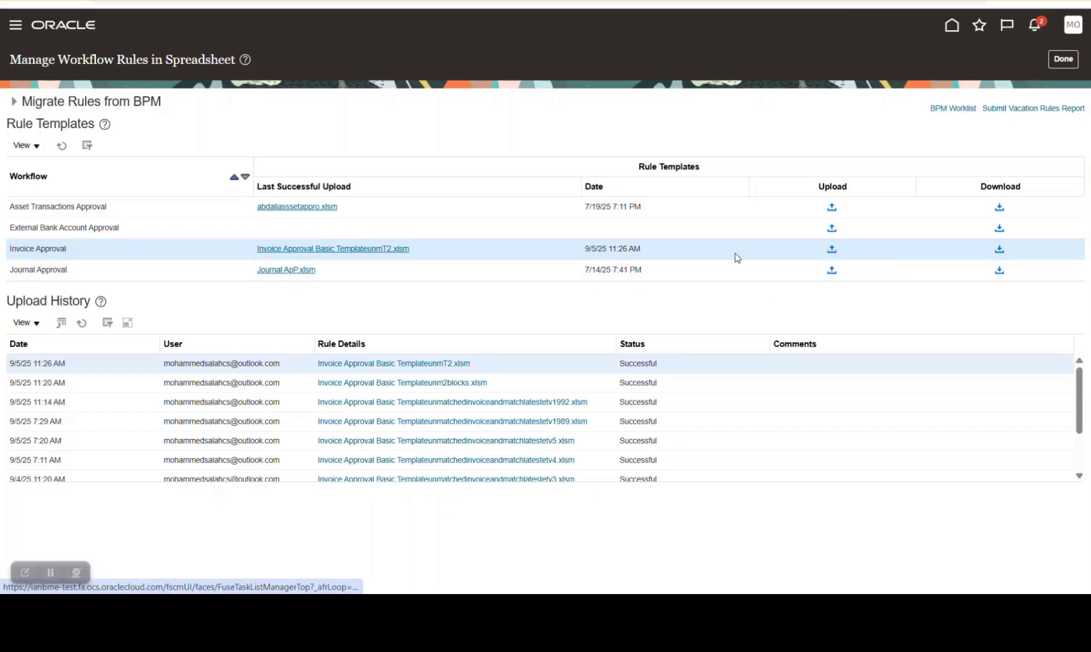
left_click(363, 256)
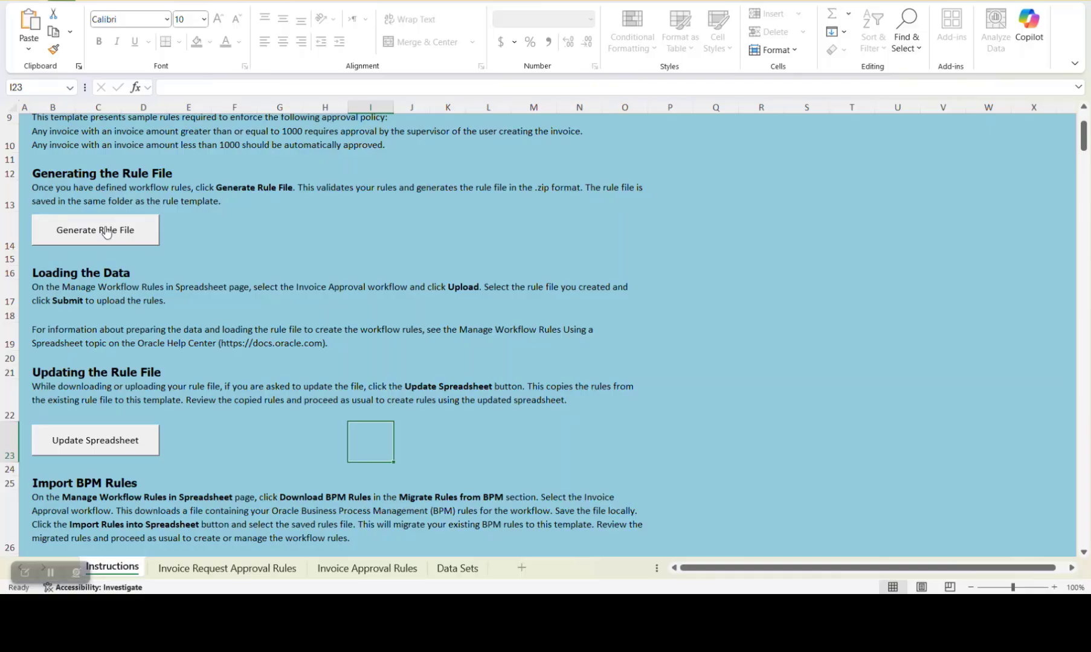
key("alt+Tab")
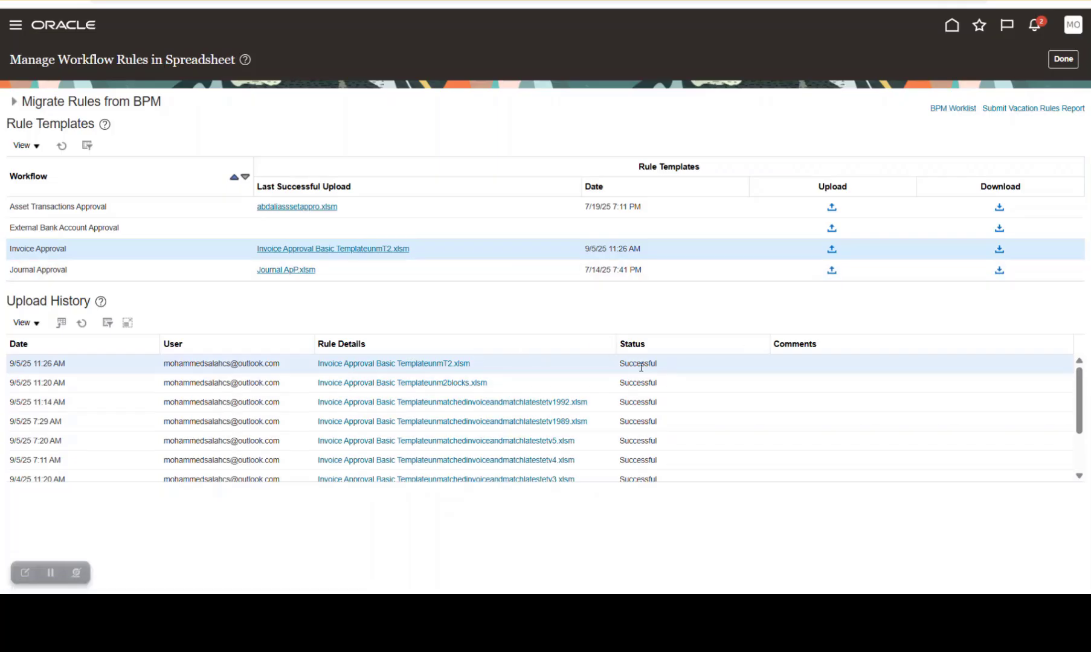
Leave the Manage Workflow Rules in Spreadsheet page and open a blank Payables invoice for entry
left_click(1062, 59)
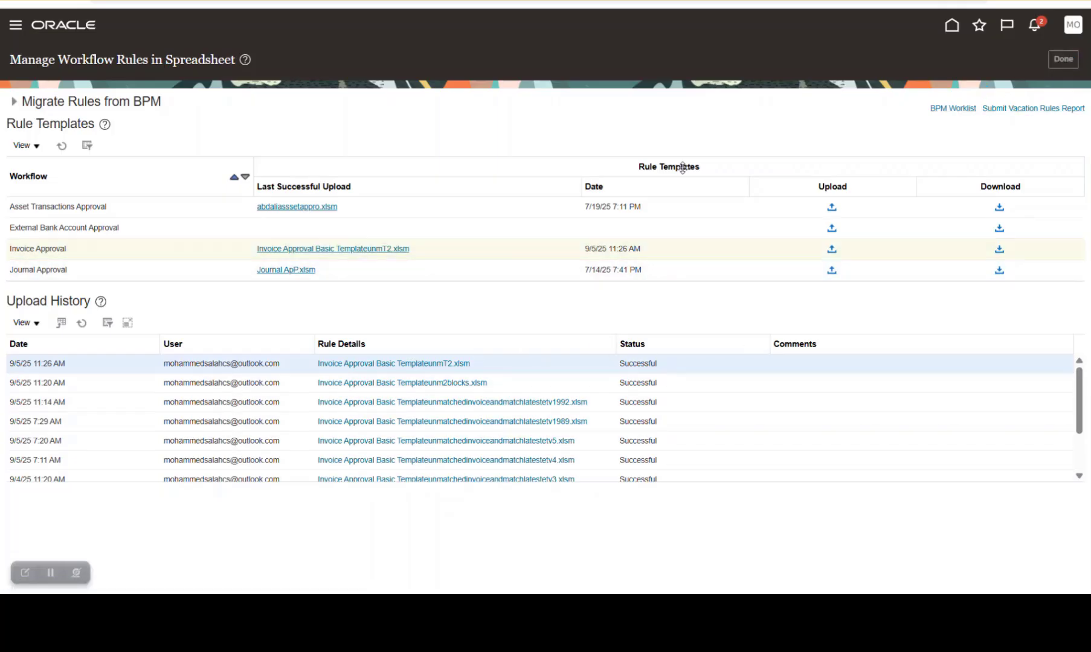
left_click(1062, 59)
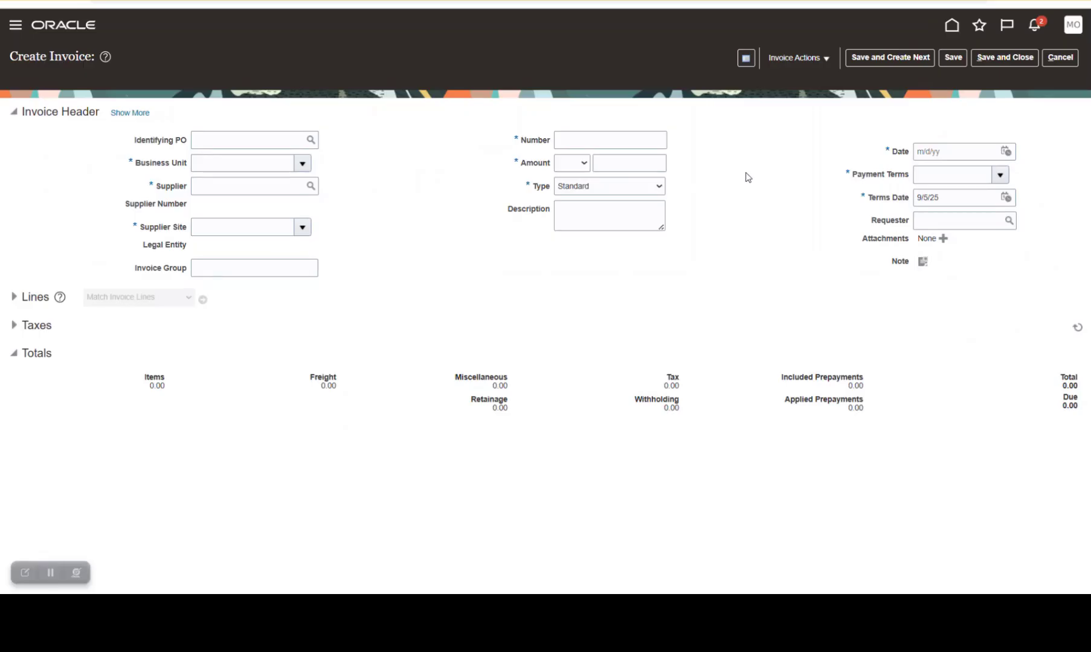
Switch to Excel and review the approval routing and assigned approver of the unmatched and matched rules on the Invoice Approval Rules sheet
key("alt+Tab")
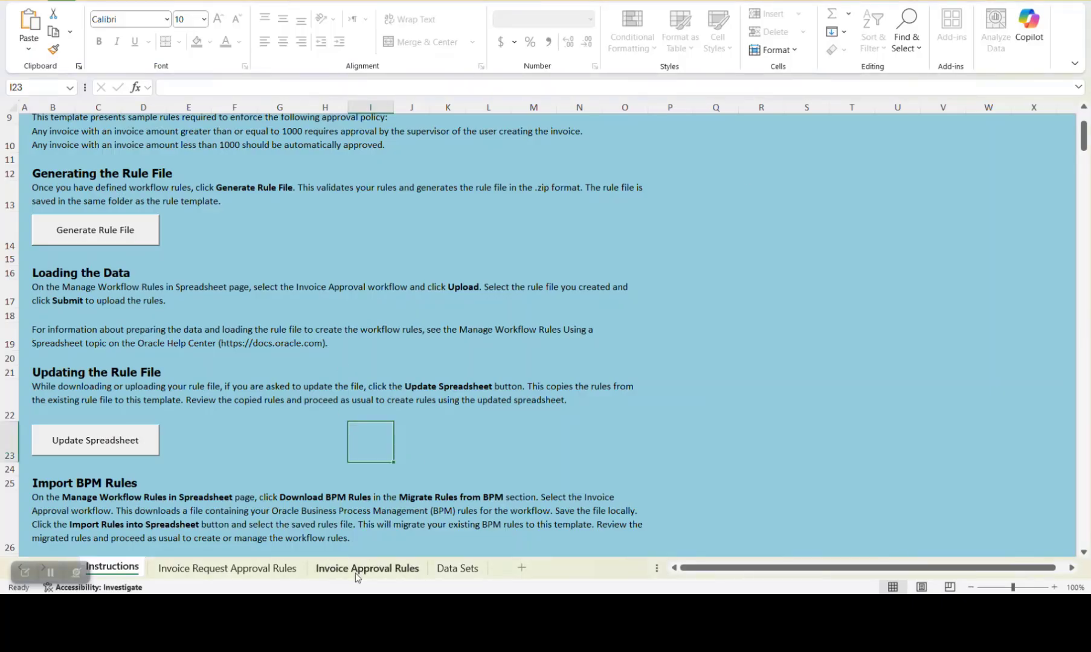
left_click(358, 577)
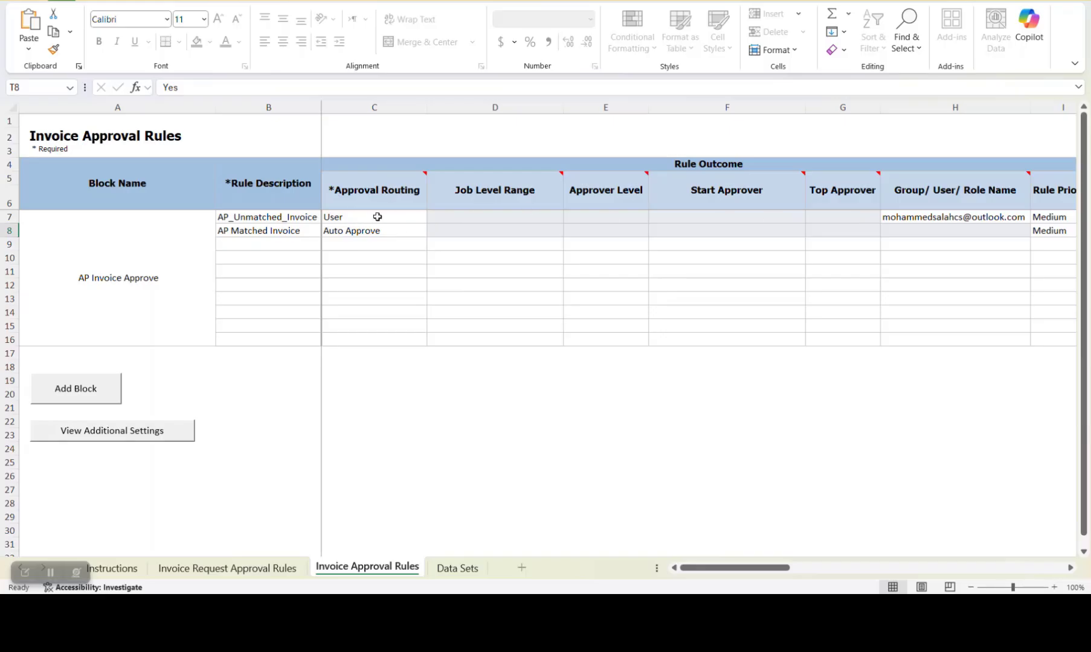
left_click(943, 216)
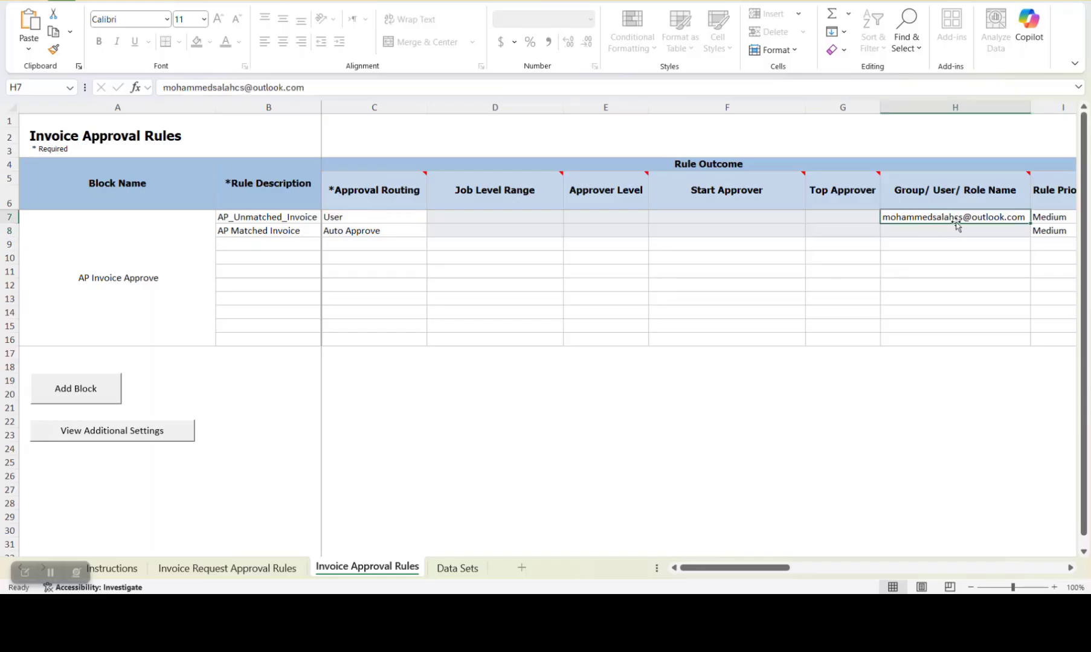
left_click(251, 236)
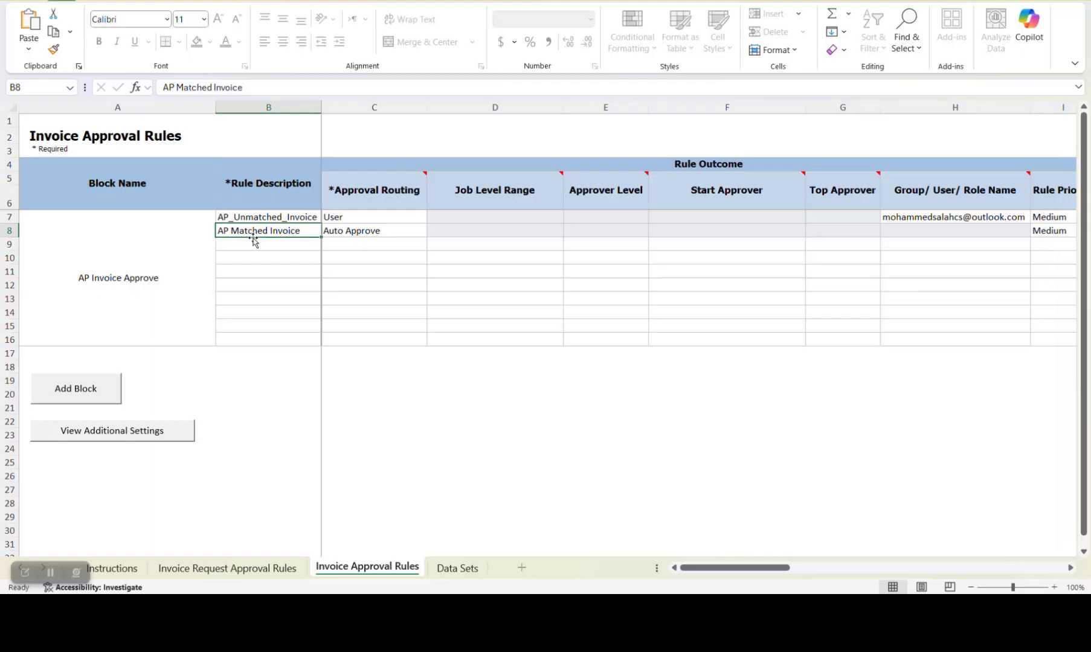
left_click(329, 235)
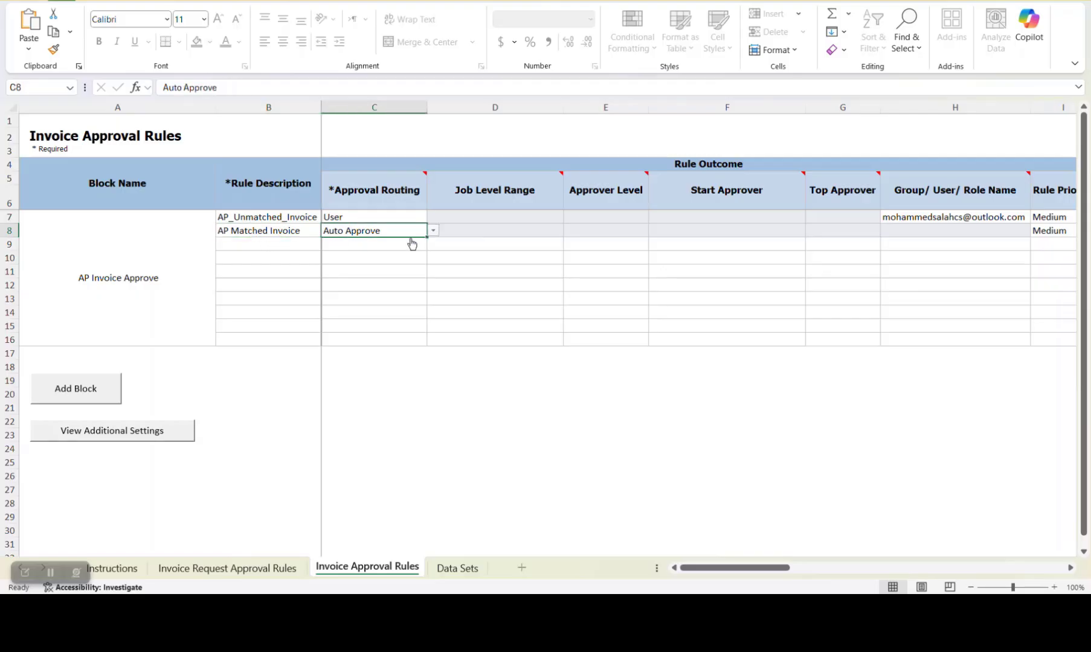
left_click(991, 231)
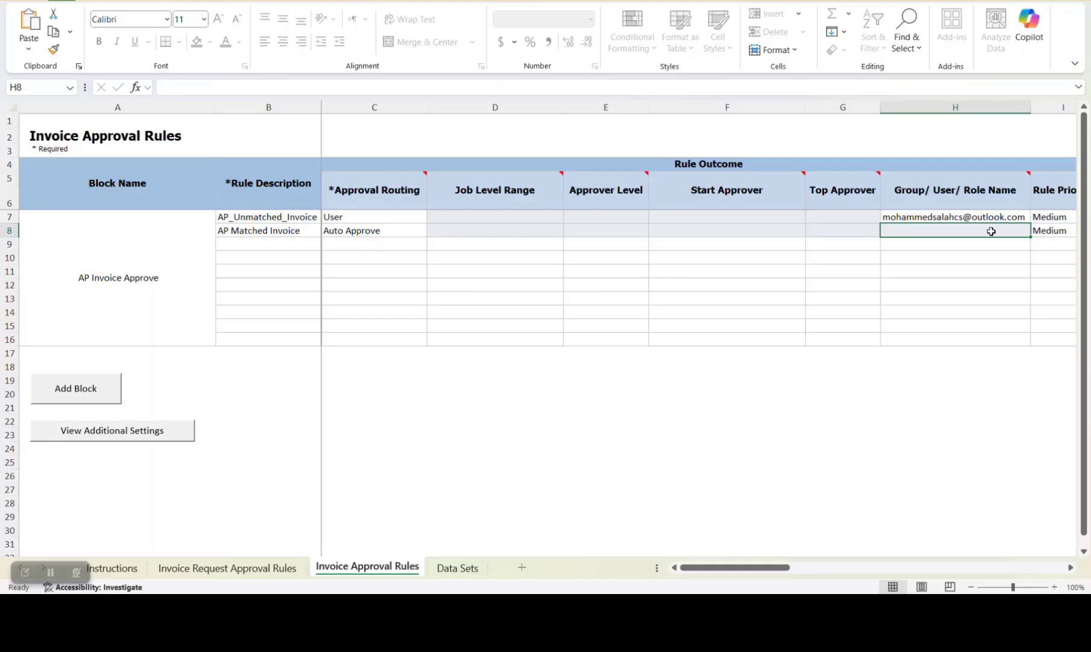
Return to Oracle and fill in the invoice header with the identifying purchase order number, invoice number 89 and amount 110
key("alt+Tab")
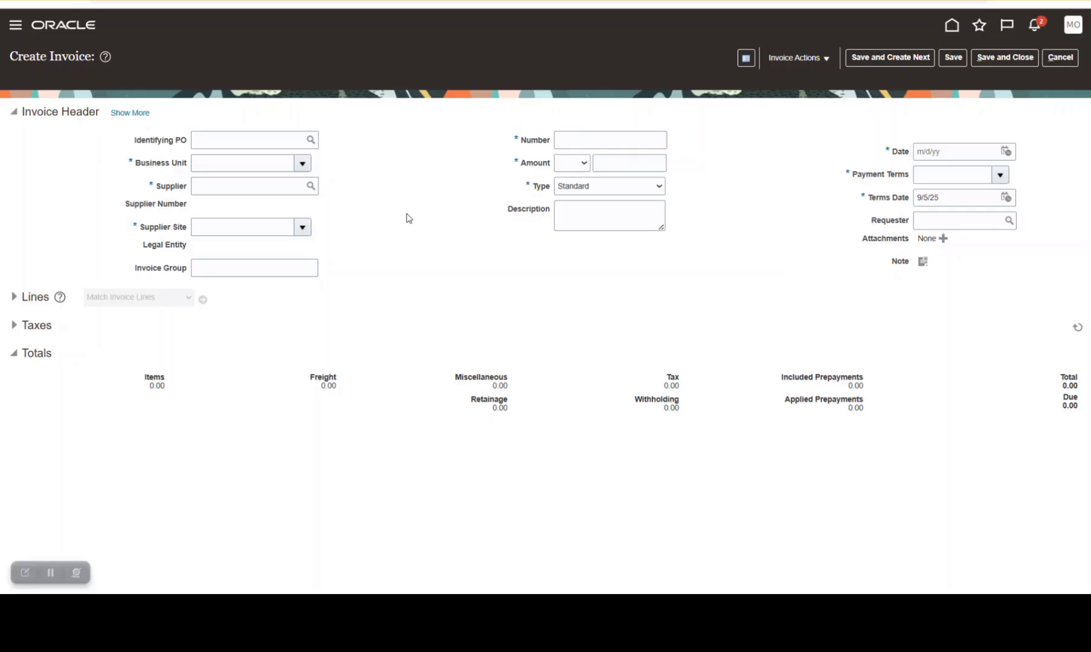
left_click(264, 141)
type("35")
key("Tab")
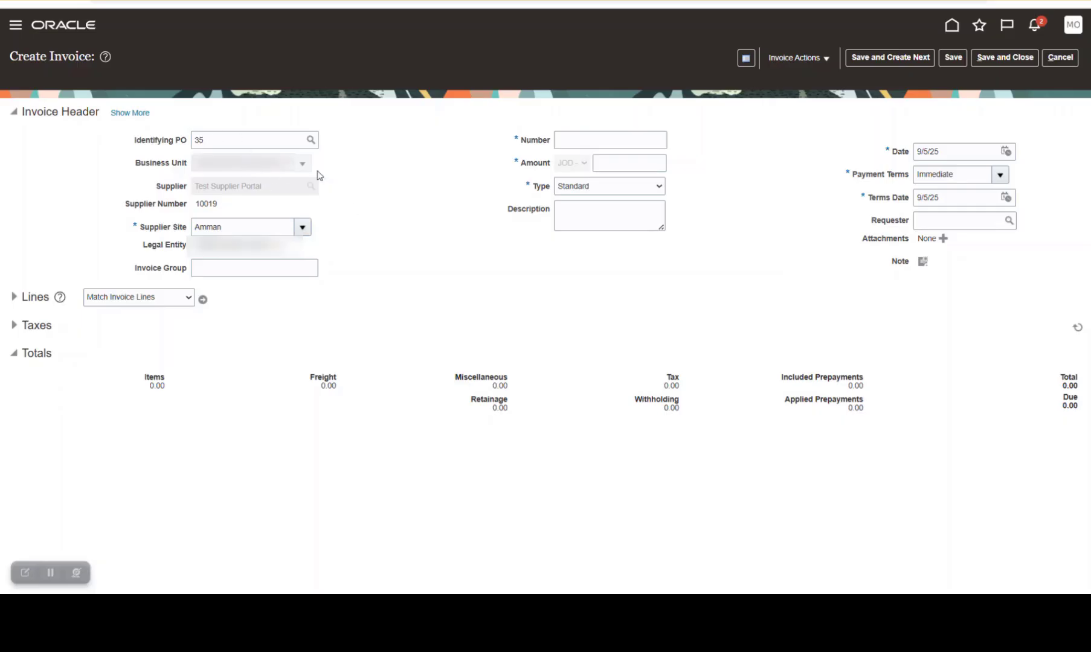
left_click(576, 143)
type("89")
left_click(630, 162)
type("110")
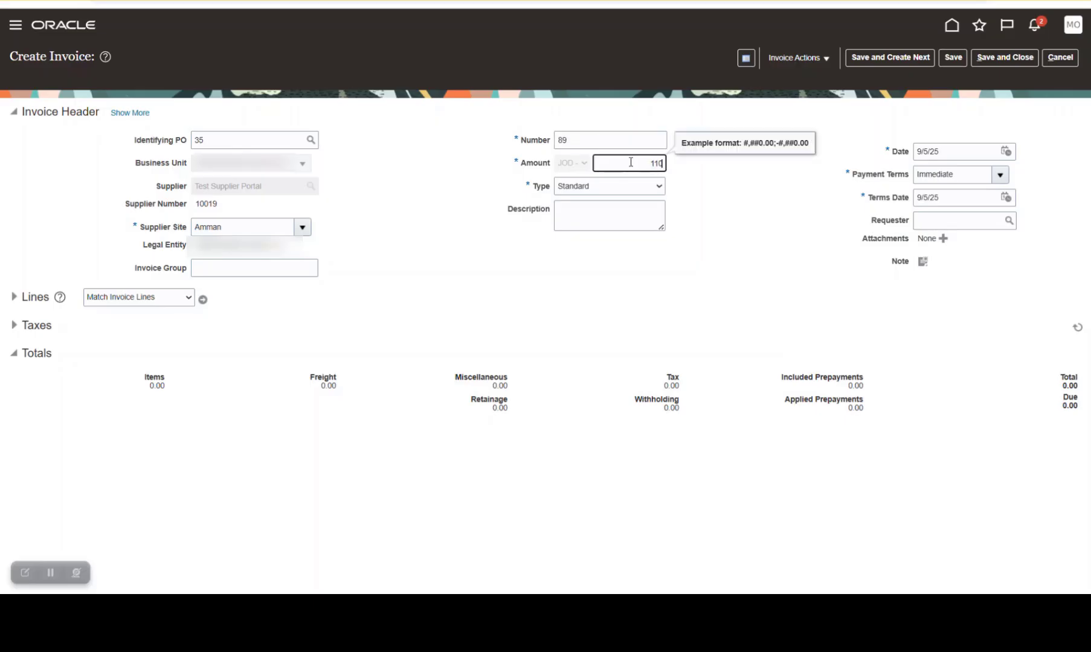
Match the invoice to the first Tube, Minicollect, Citrate receipt line with an amount of 110.00 and save the invoice
left_click(203, 300)
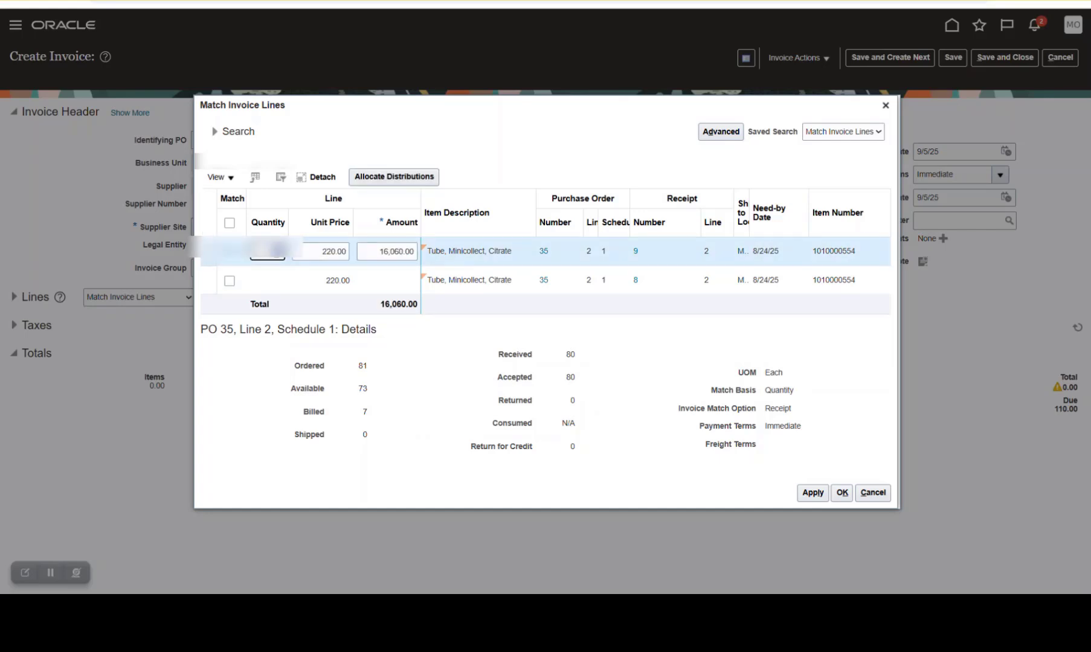
left_click(508, 164)
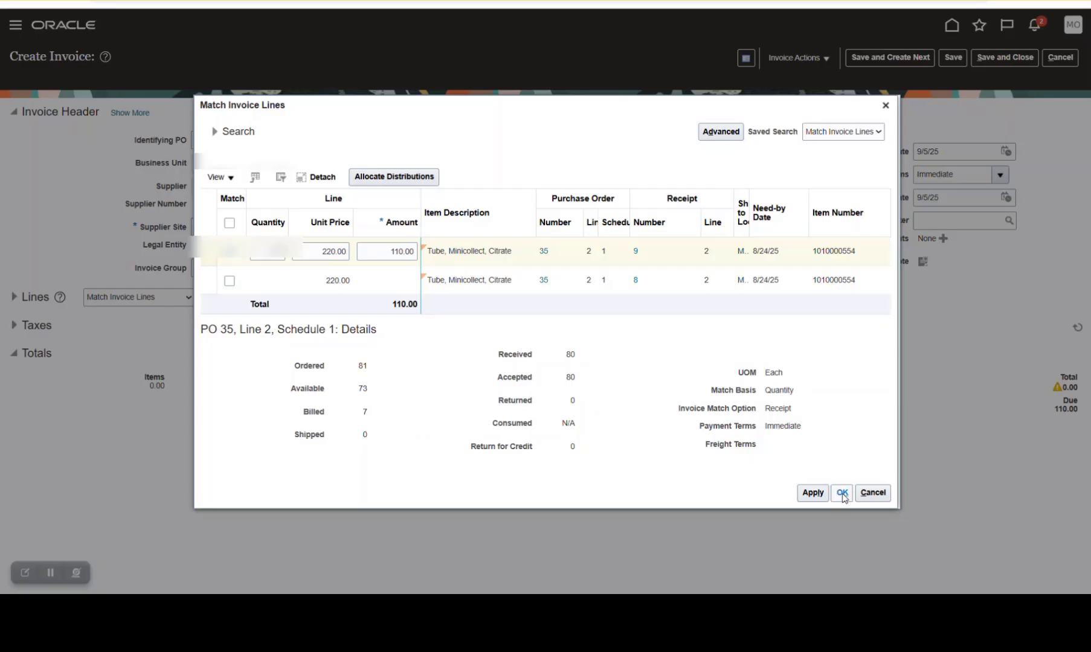
left_click(842, 492)
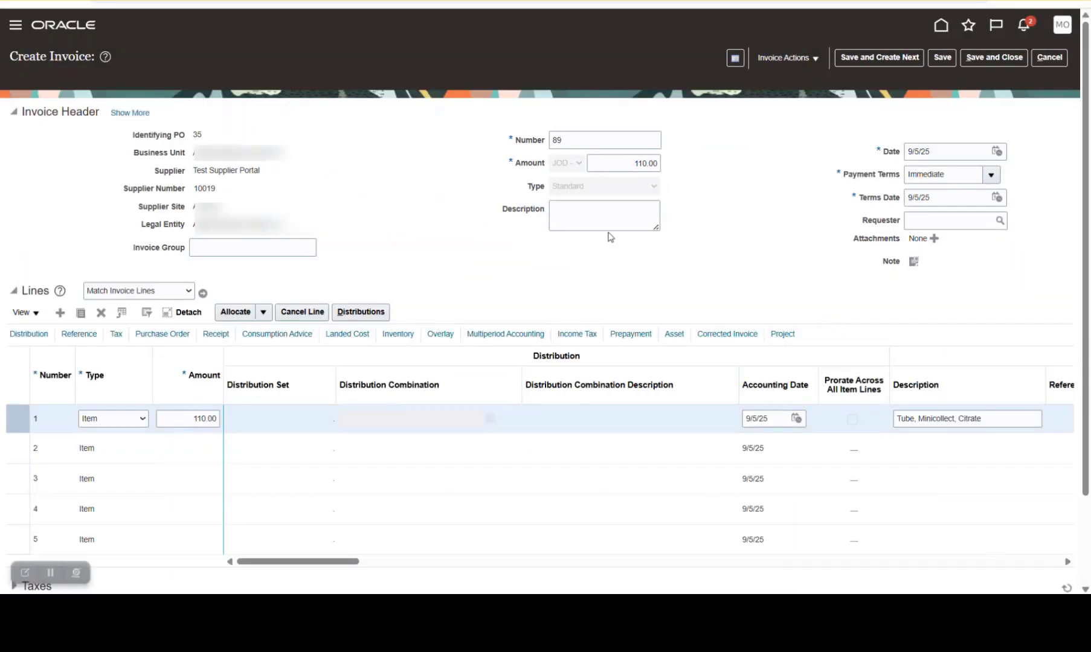
left_click(943, 58)
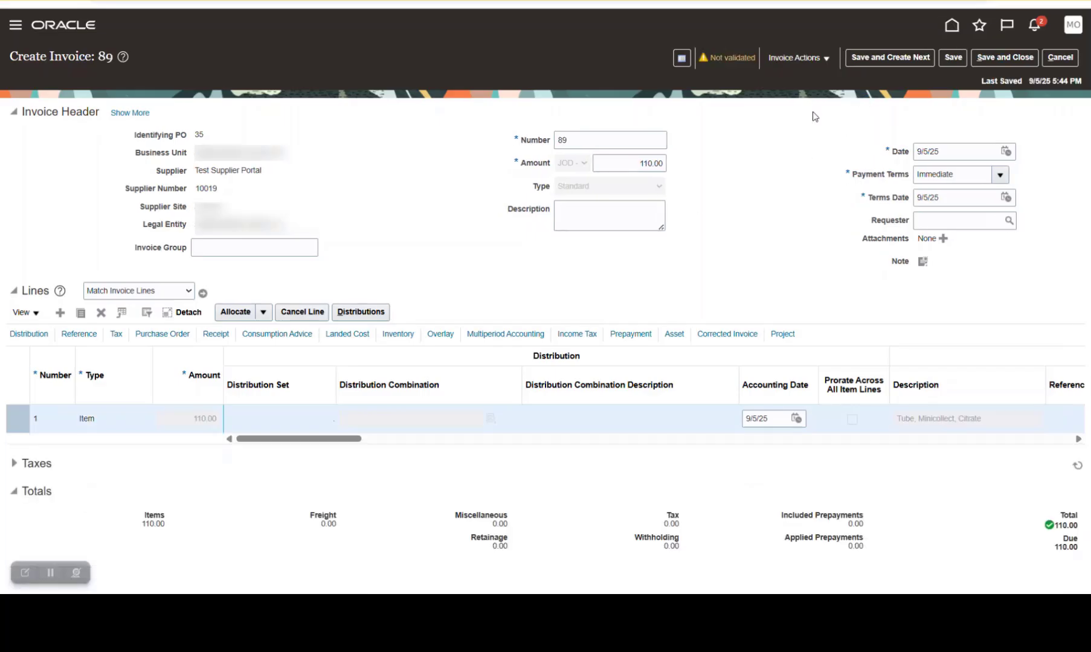
Validate invoice 89 and post it to the ledger
left_click(794, 57)
left_click(809, 114)
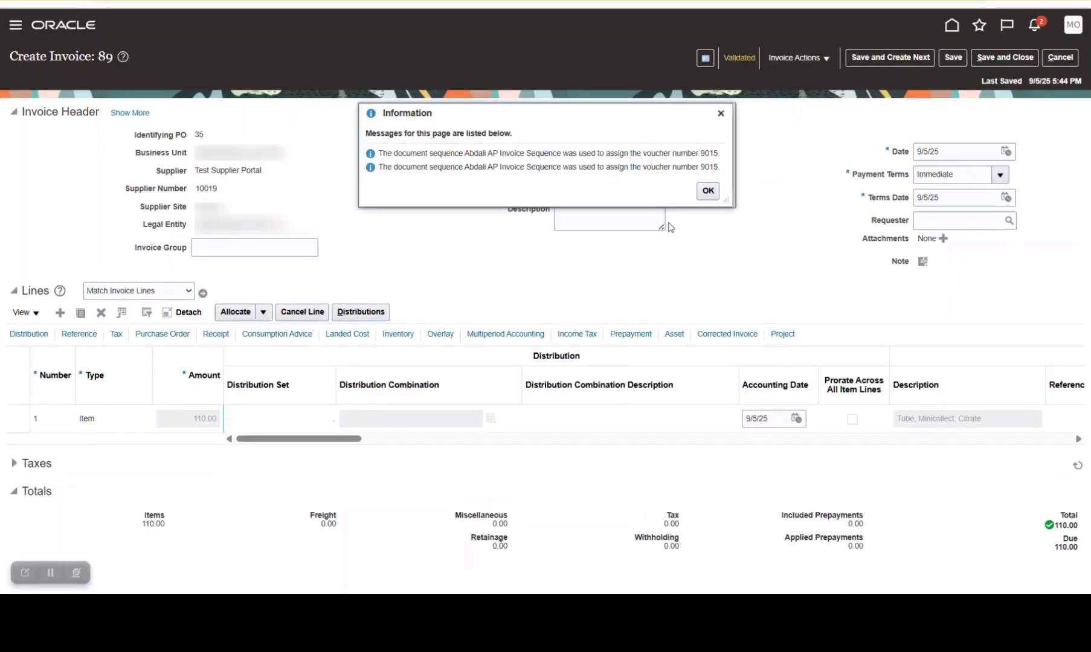
left_click(706, 190)
left_click(794, 57)
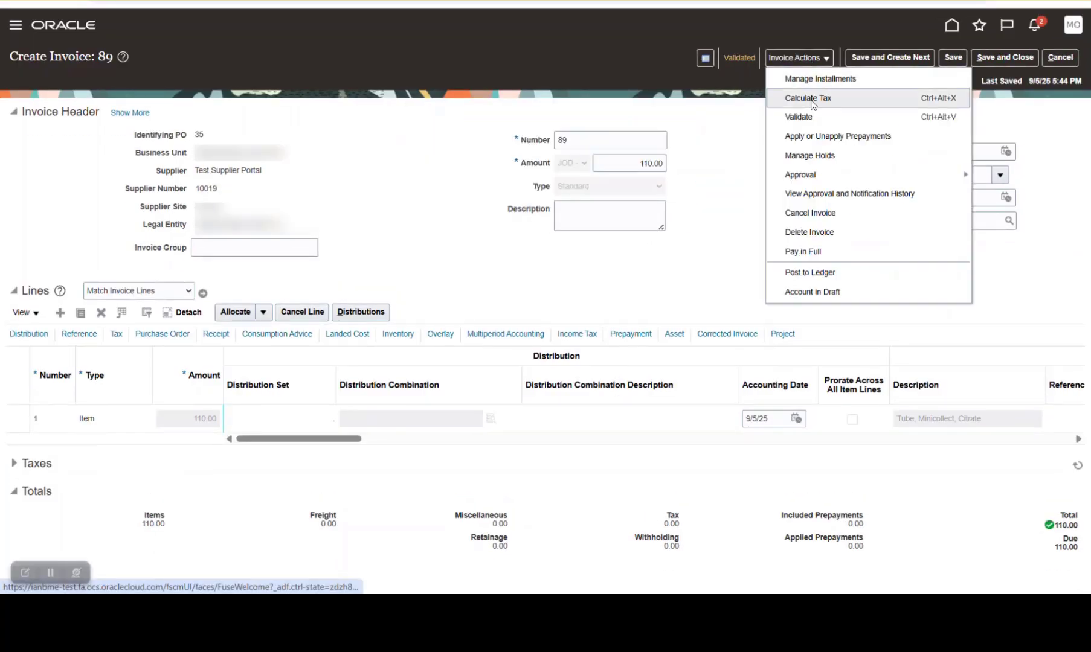
left_click(832, 272)
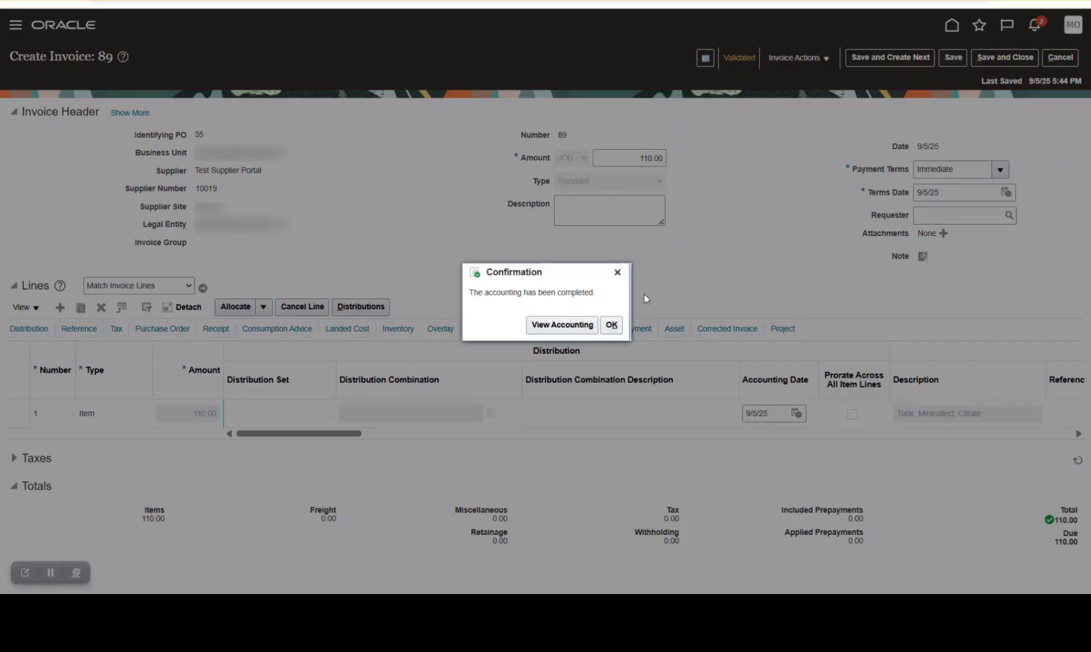
left_click(611, 324)
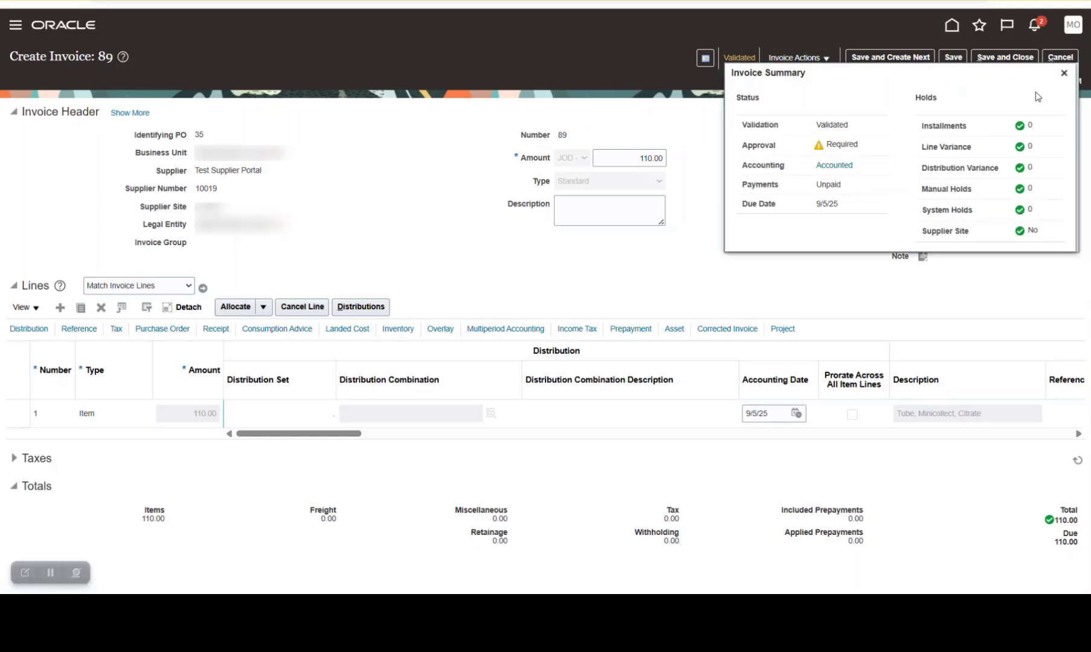
left_click(1064, 74)
Initiate the approval workflow for invoice 89 and dismiss the information message
left_click(830, 58)
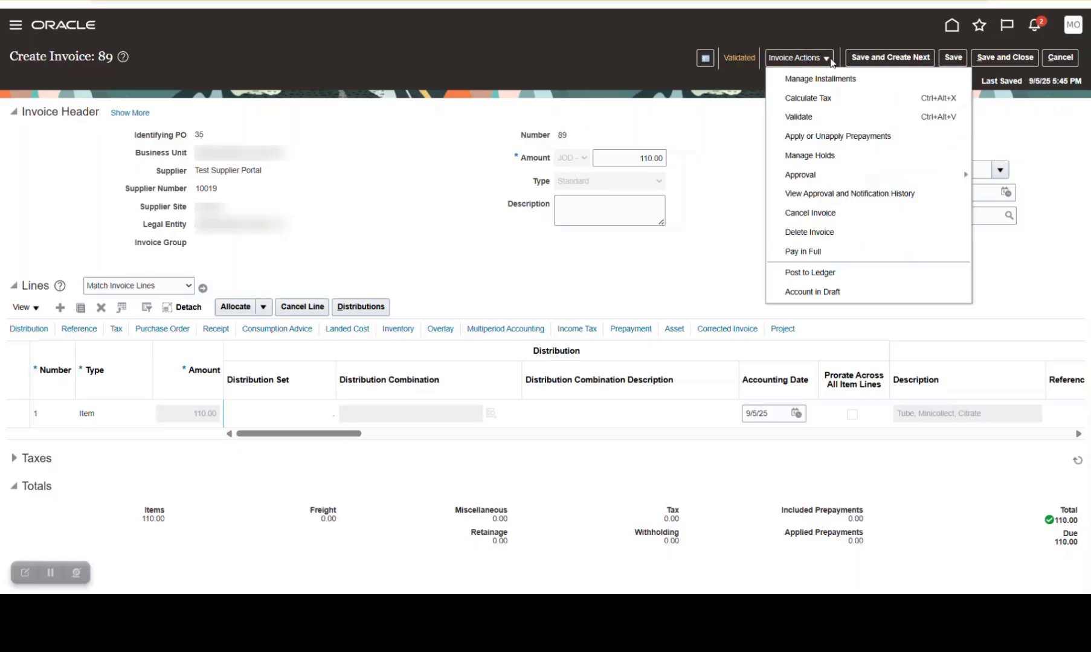
mouse_move(961, 174)
left_click(1008, 177)
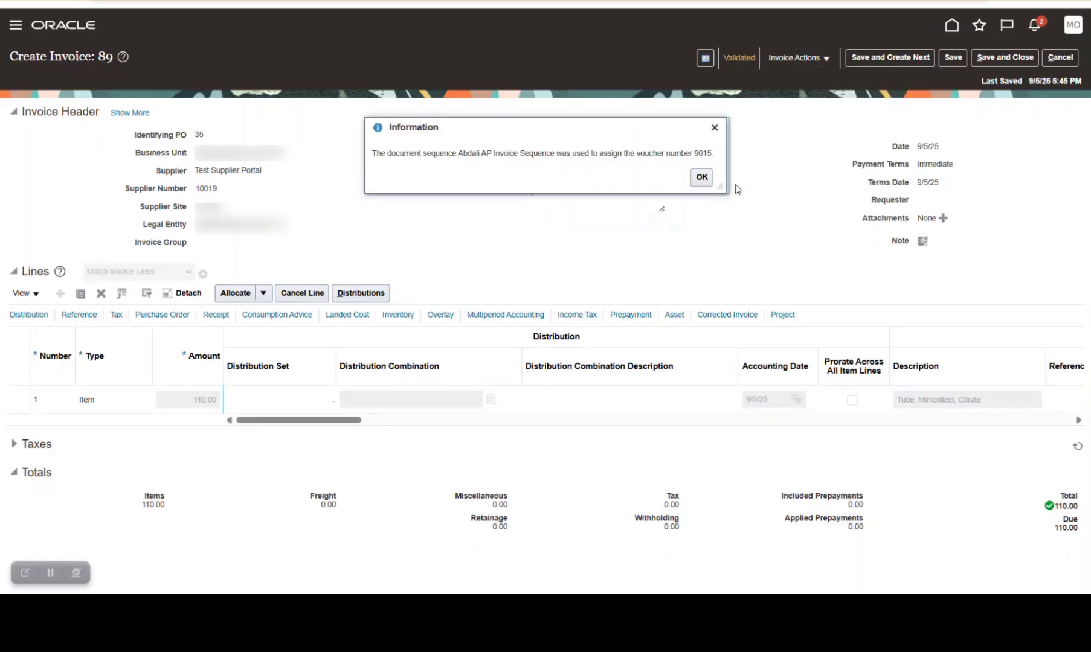
left_click(700, 177)
Check the approval status of invoice 89 in its Invoice Summary, reopening the summary after a short wait
left_click(748, 57)
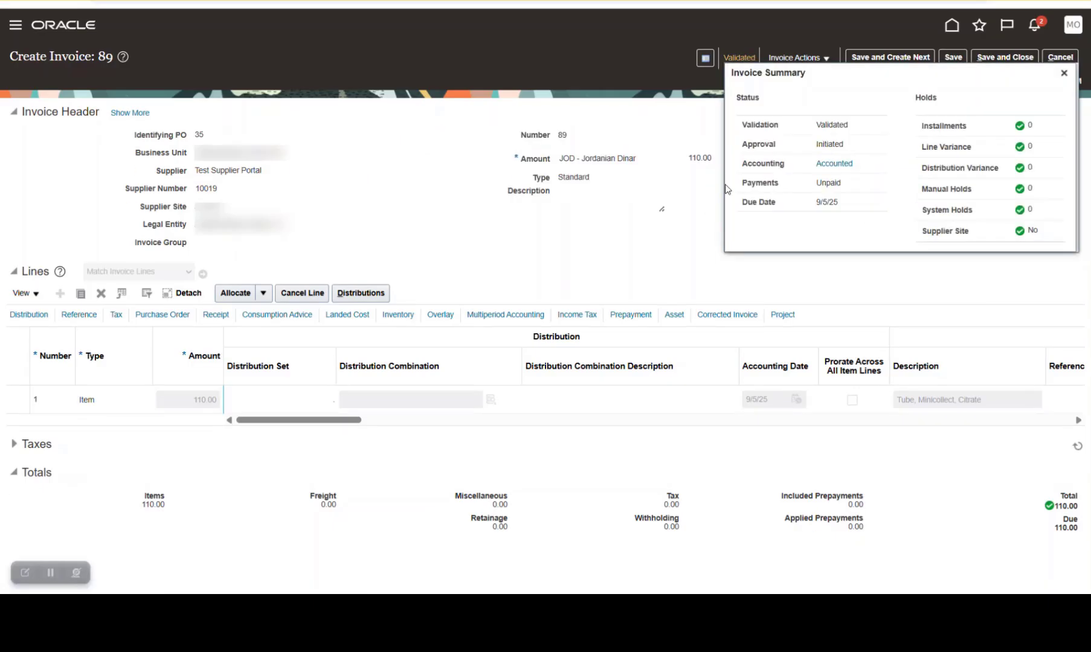
double_click(823, 144)
left_click(680, 196)
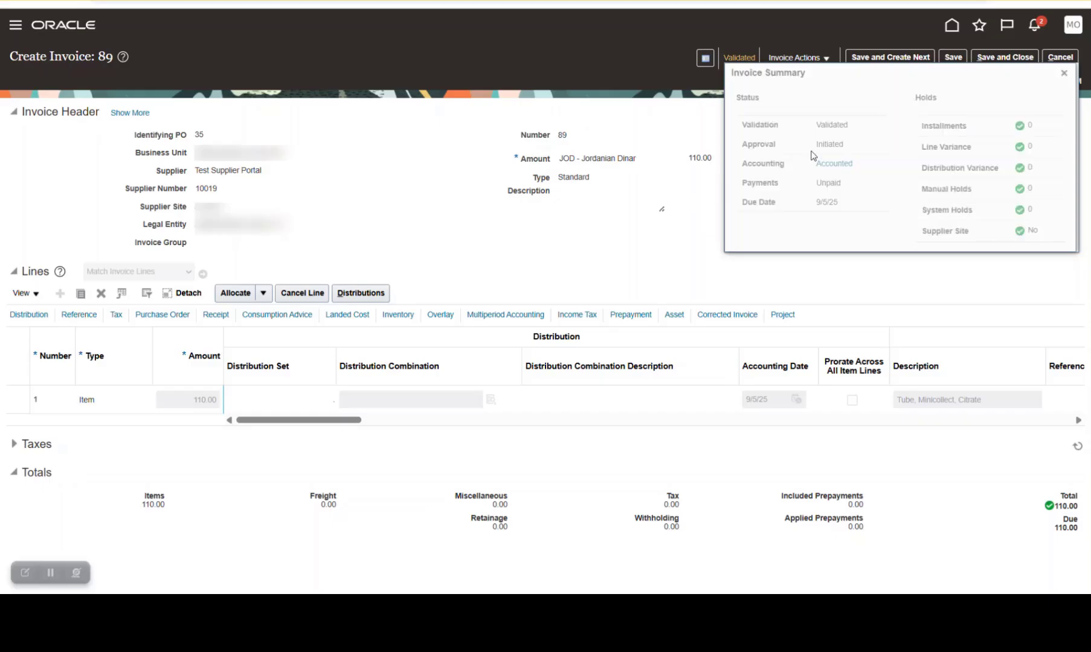
left_click(1063, 73)
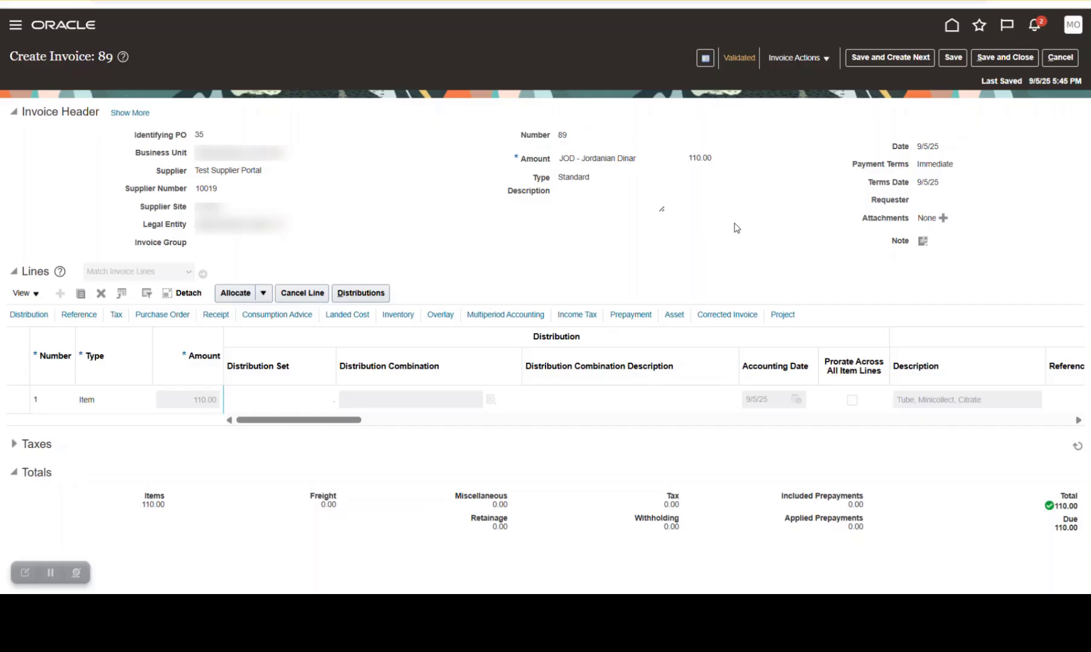
left_click(738, 58)
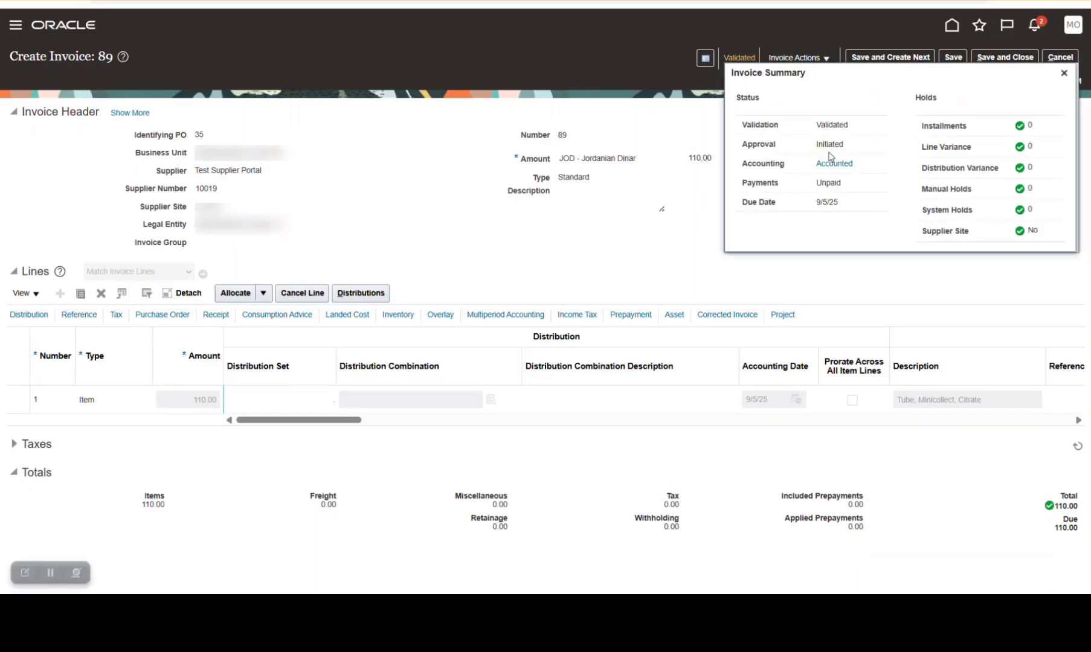
left_click(1064, 73)
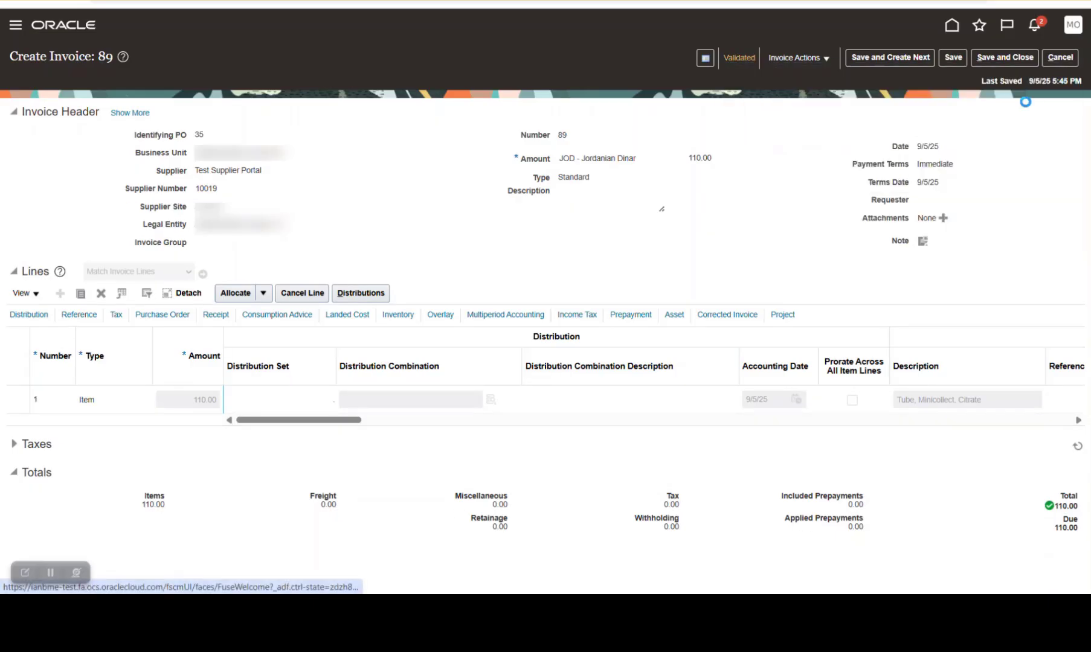
Save invoice 89 and compare its refreshed approval status with the matched invoice rule's Auto Approve routing in Excel
left_click(953, 57)
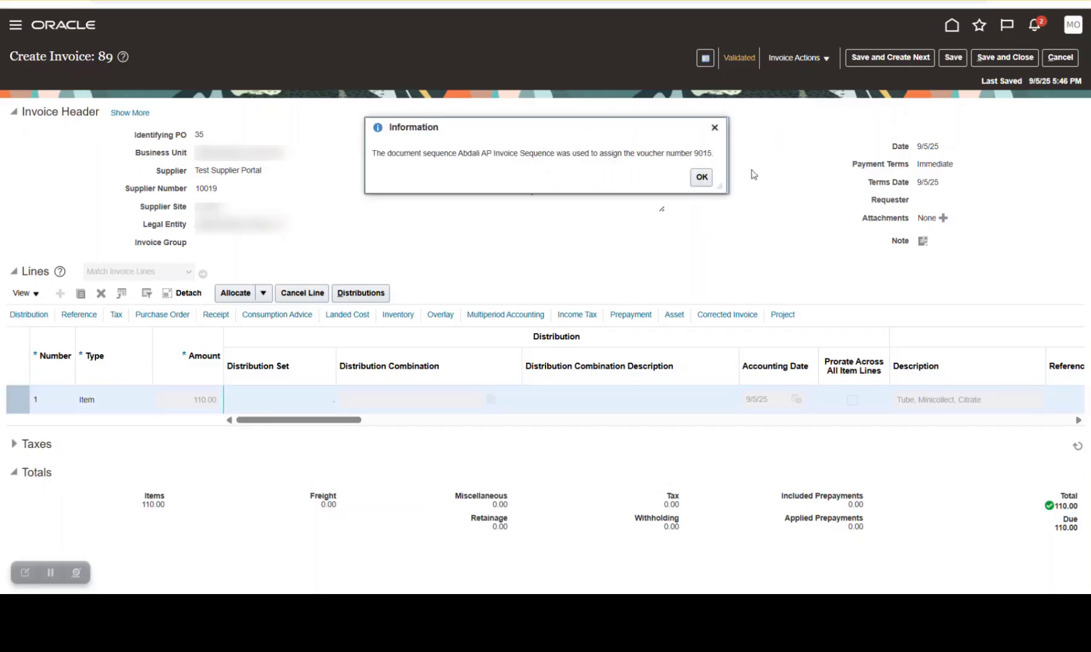
left_click(702, 177)
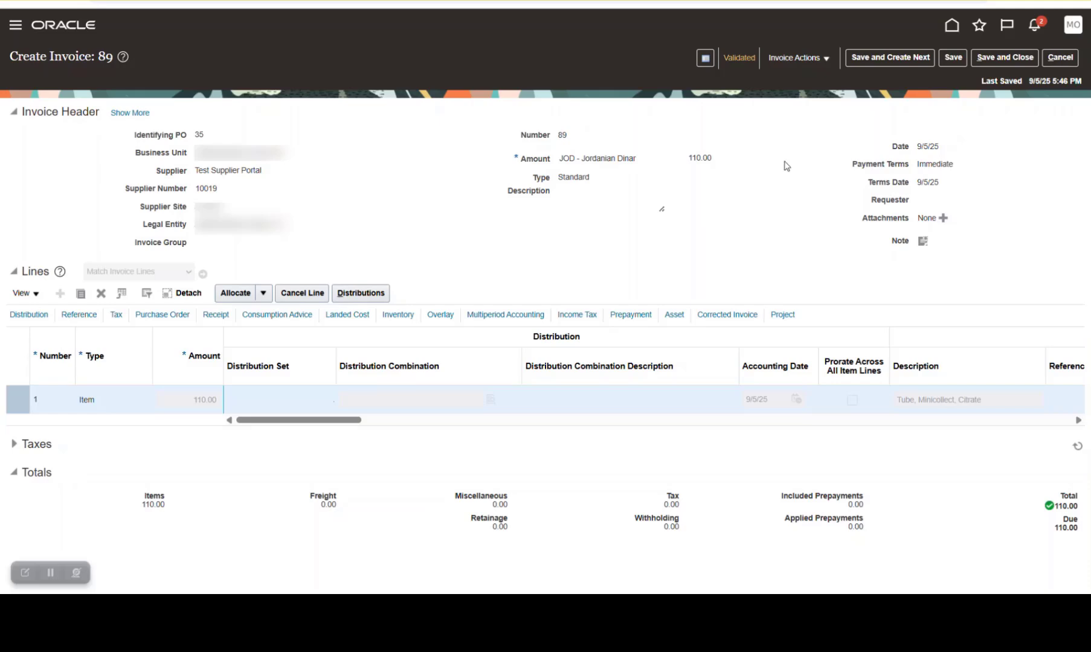
left_click(740, 60)
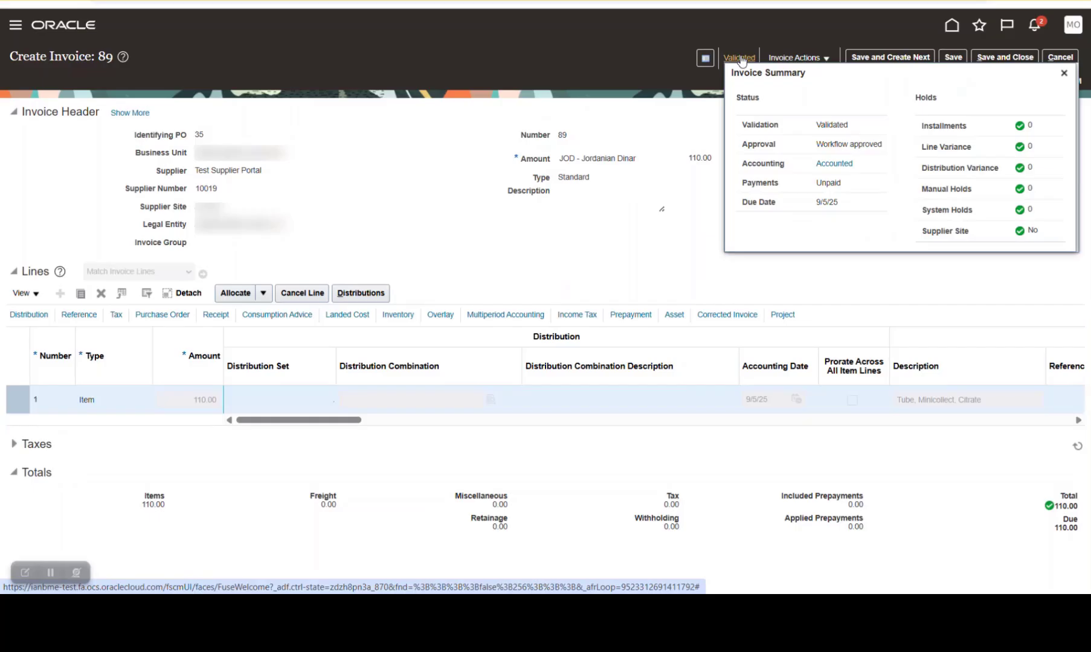
triple_click(862, 148)
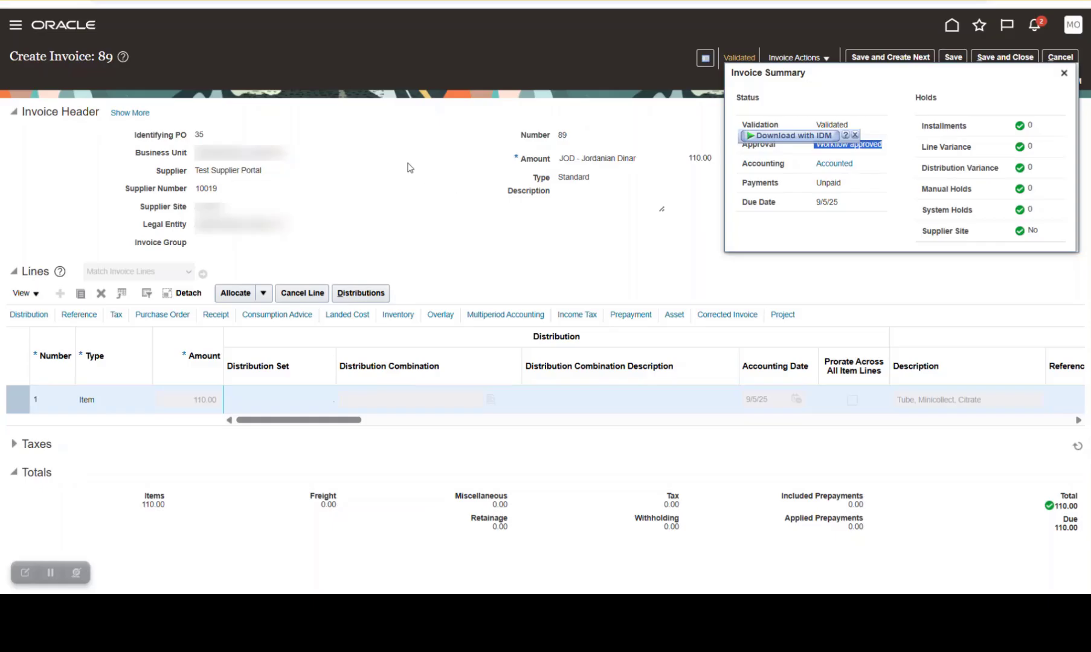
key("alt+Tab")
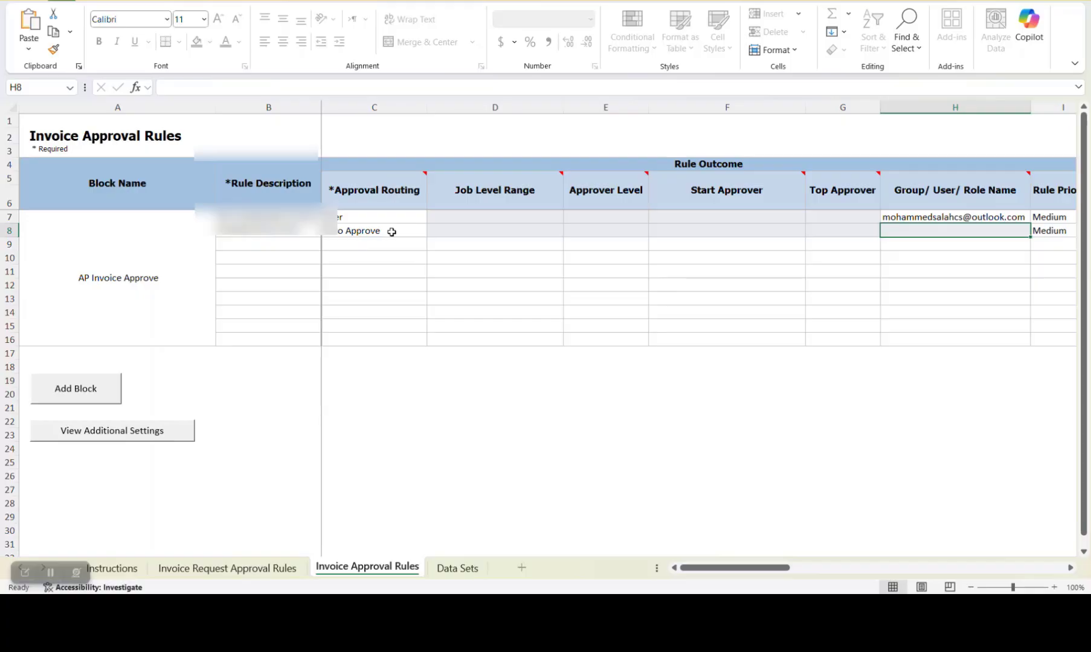
key("alt+Tab")
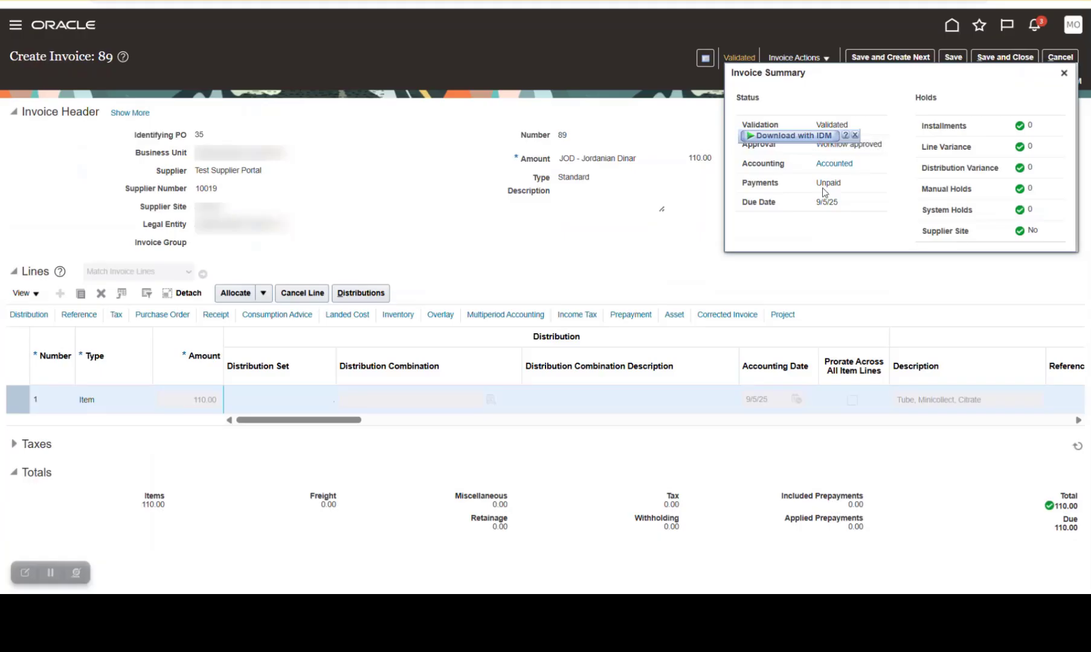
Try to pay invoice 89 in full, dismiss the message and save the invoice again
left_click(1065, 73)
left_click(812, 58)
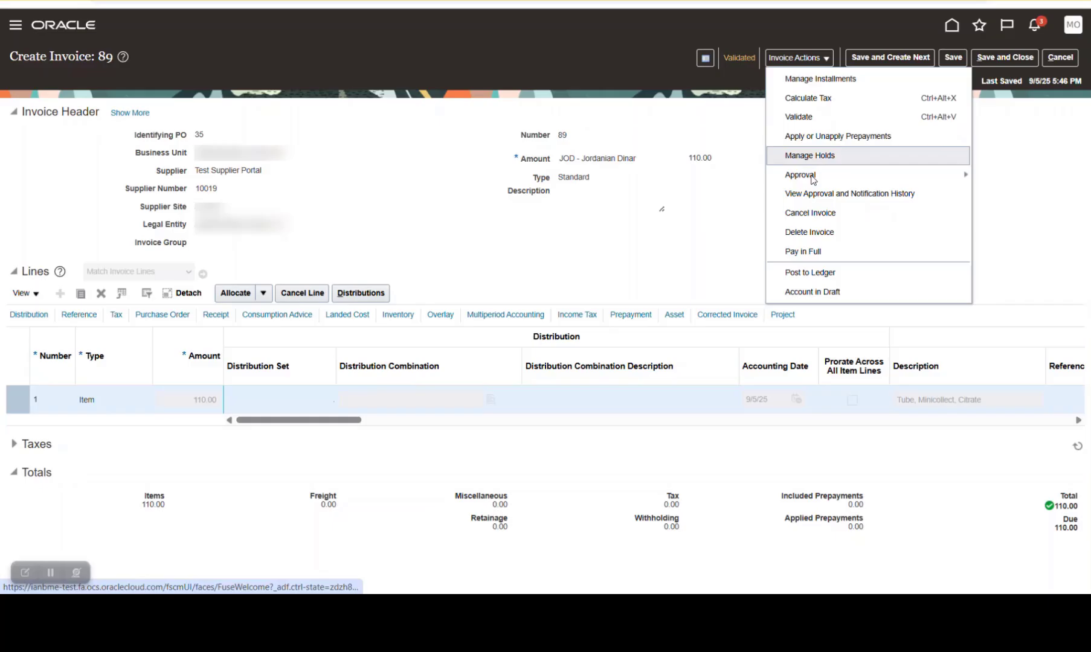
left_click(818, 255)
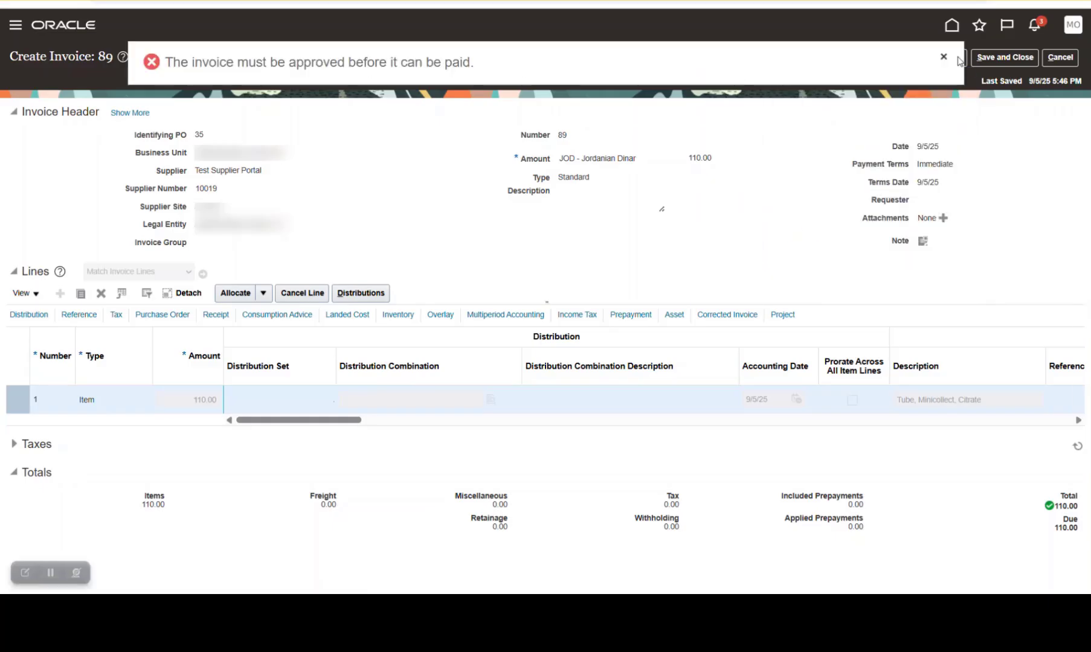
left_click(944, 58)
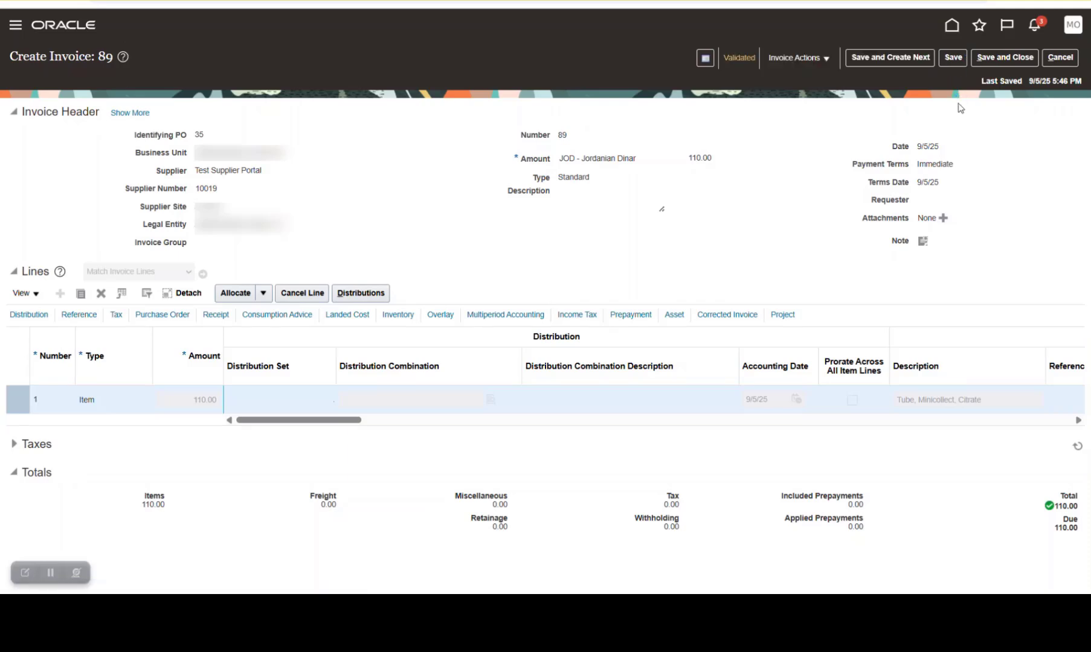
left_click(952, 57)
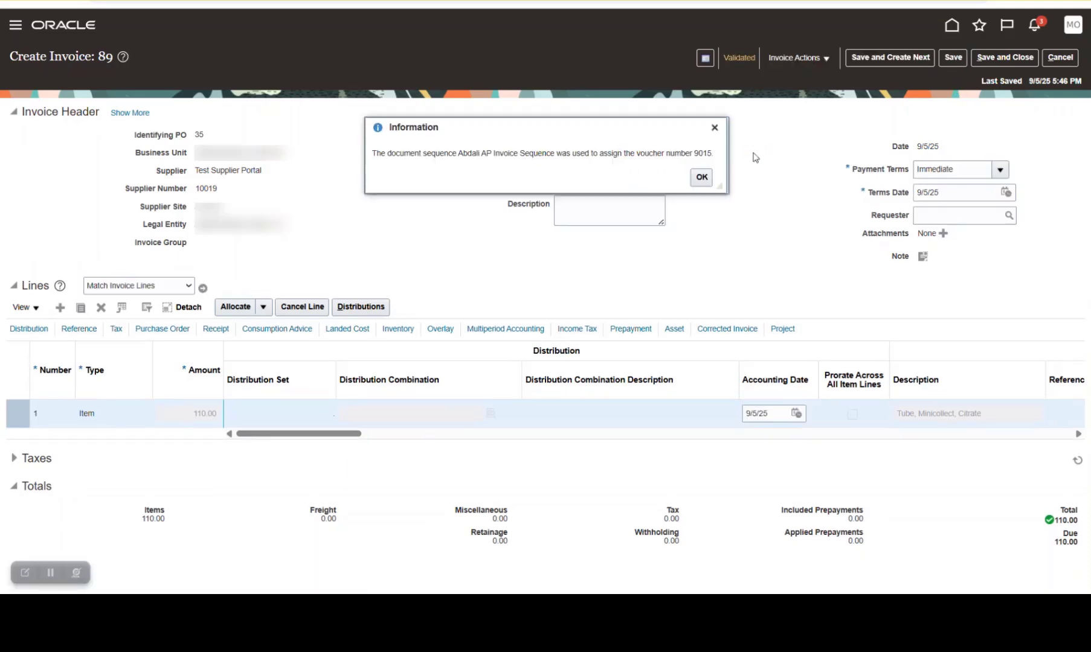
Dismiss the information message, open the Pay in Full form for invoice 89 and close it without submitting a payment
left_click(706, 174)
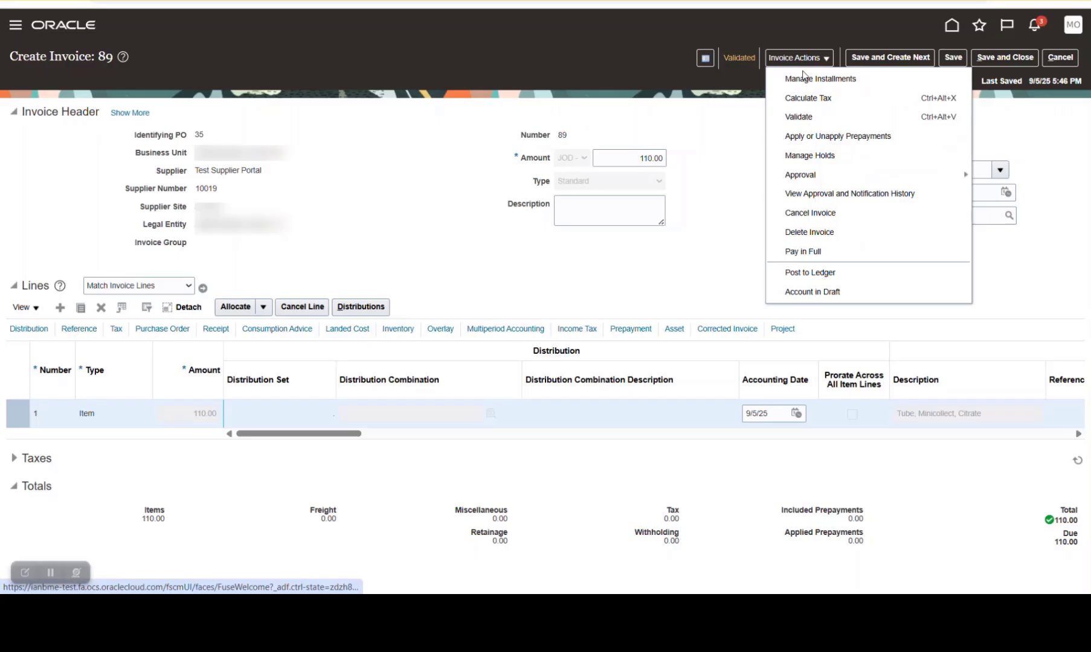
left_click(826, 252)
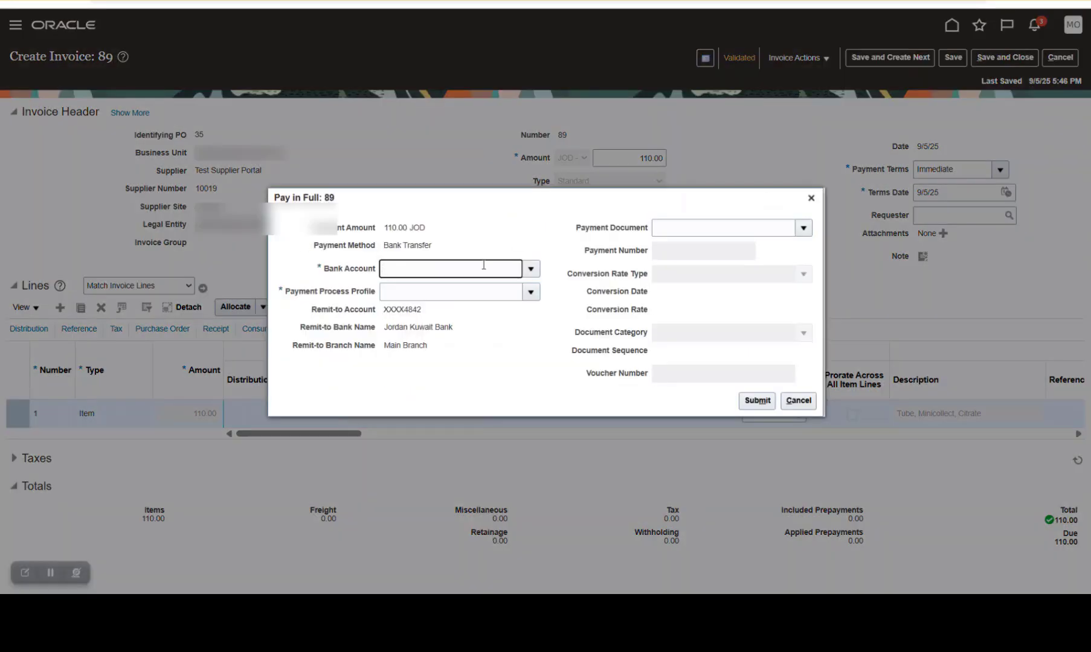
left_click(811, 198)
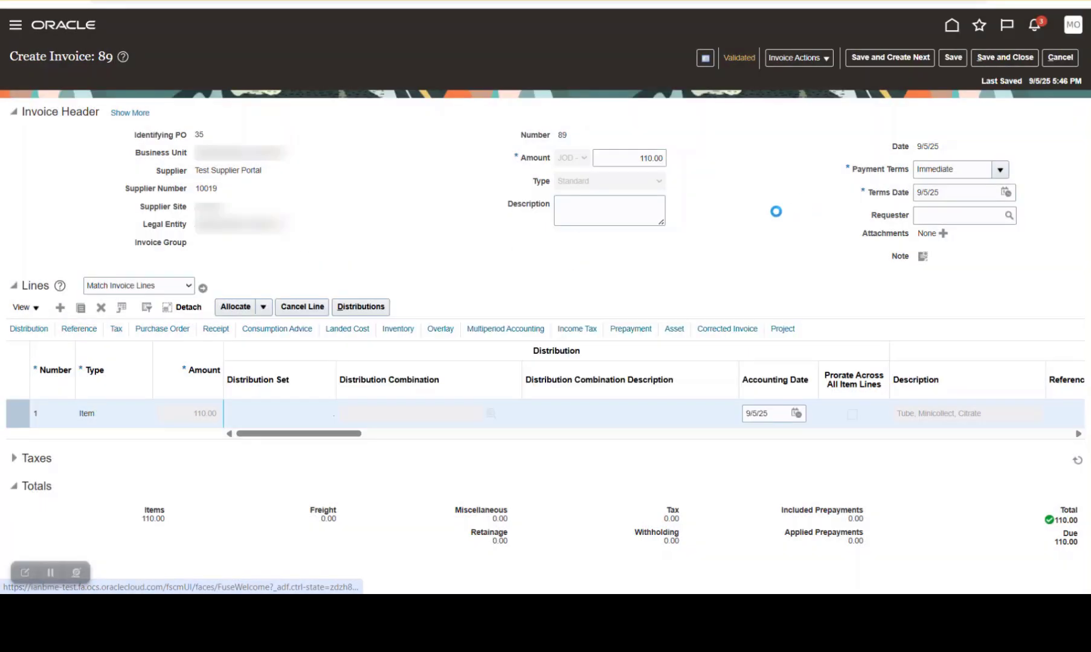
Save invoice 89, start the next invoice and select the individual supplier by name
left_click(891, 58)
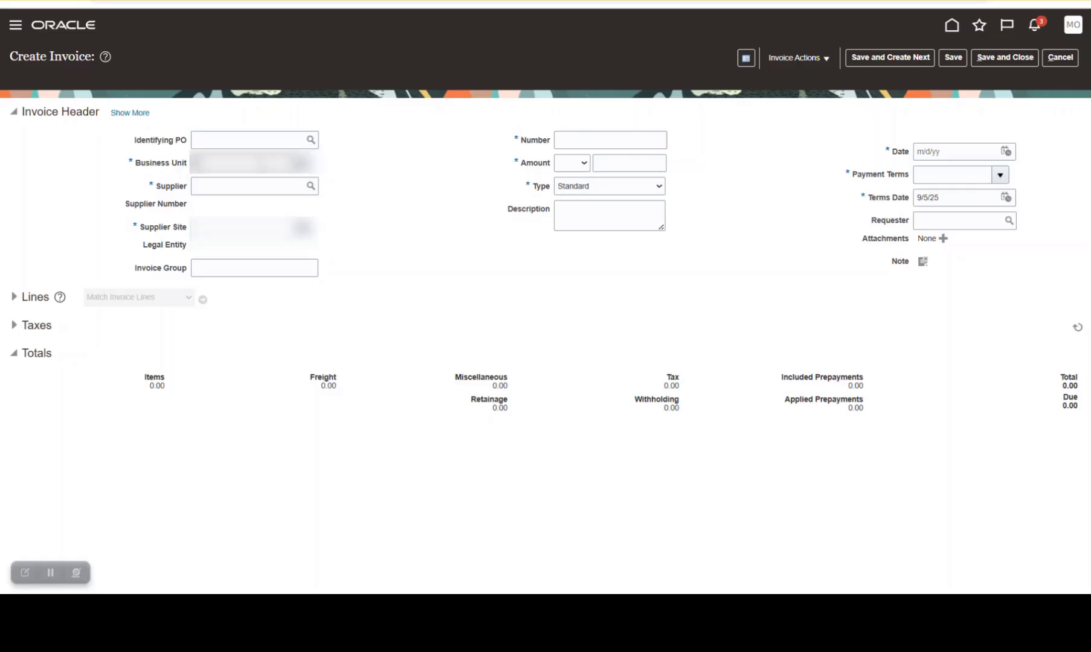
left_click(248, 187)
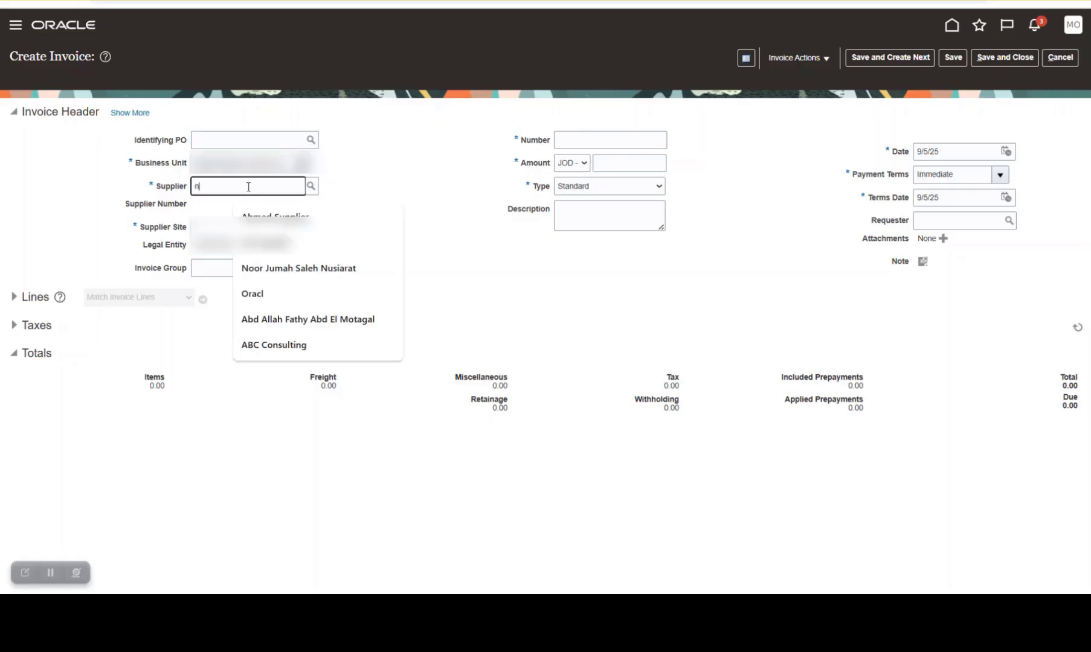
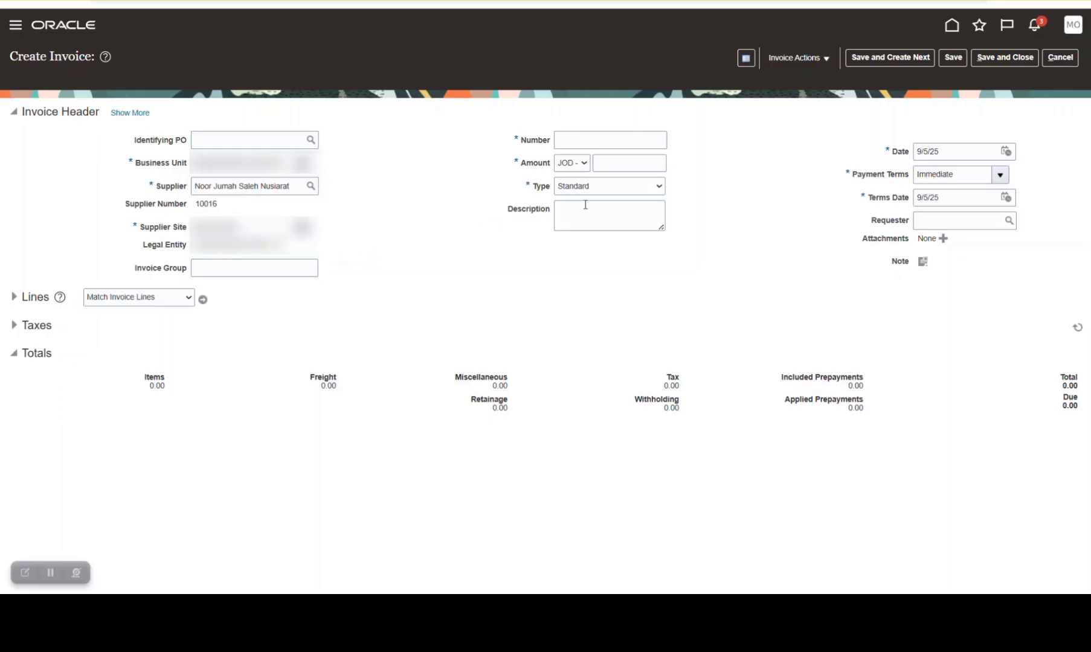
Set the new invoice's number to oip and its amount to 1.00 JOD, keeping the Standard type
left_click(586, 139)
type("oip")
key("Tab")
key("Tab")
type("1")
key("Tab")
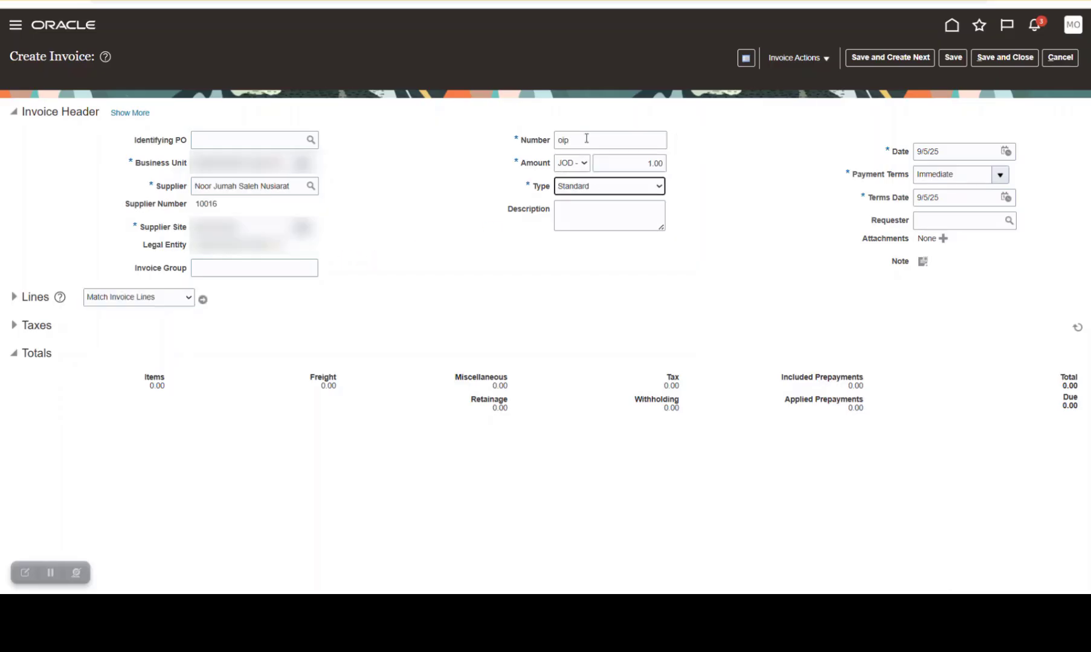
Expand the invoice lines and enter an amount of 1.00 on the first Item line
left_click(14, 298)
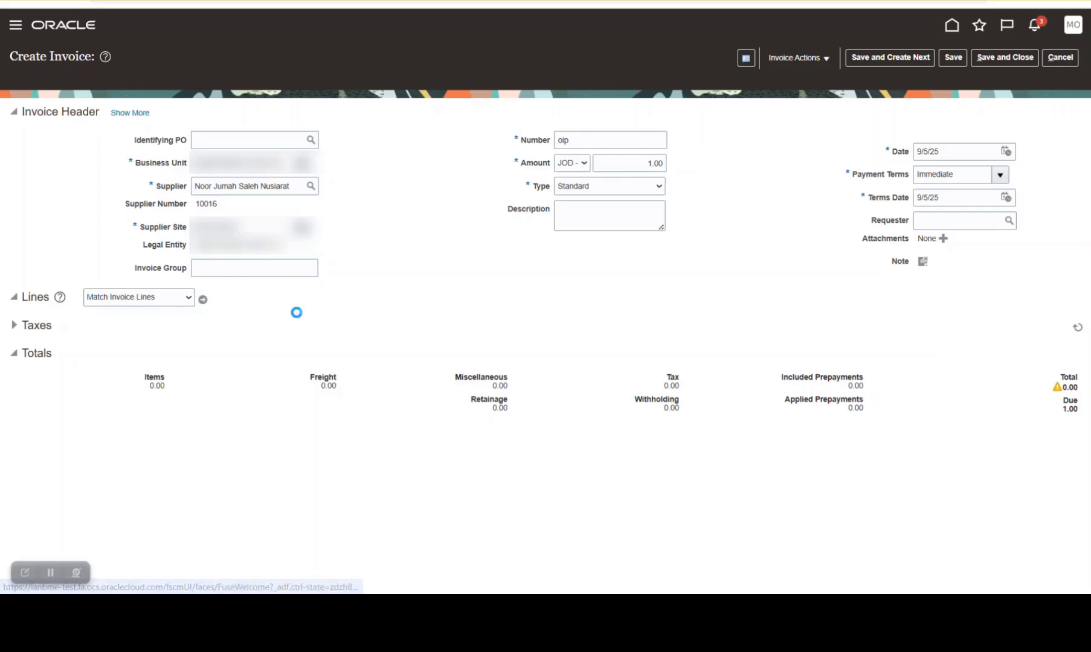
left_click(200, 423)
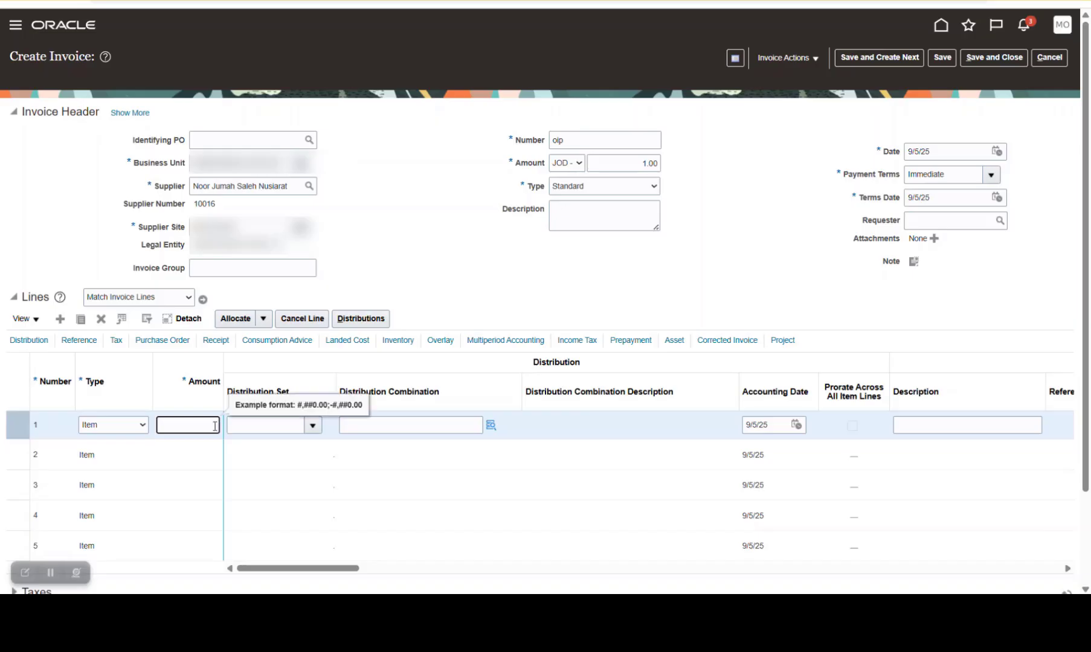
type("1")
key("Tab")
Build line 1's distribution combination from the alias Deafult, main account Petty Cash - Nursery and profit center 0000
left_click(491, 424)
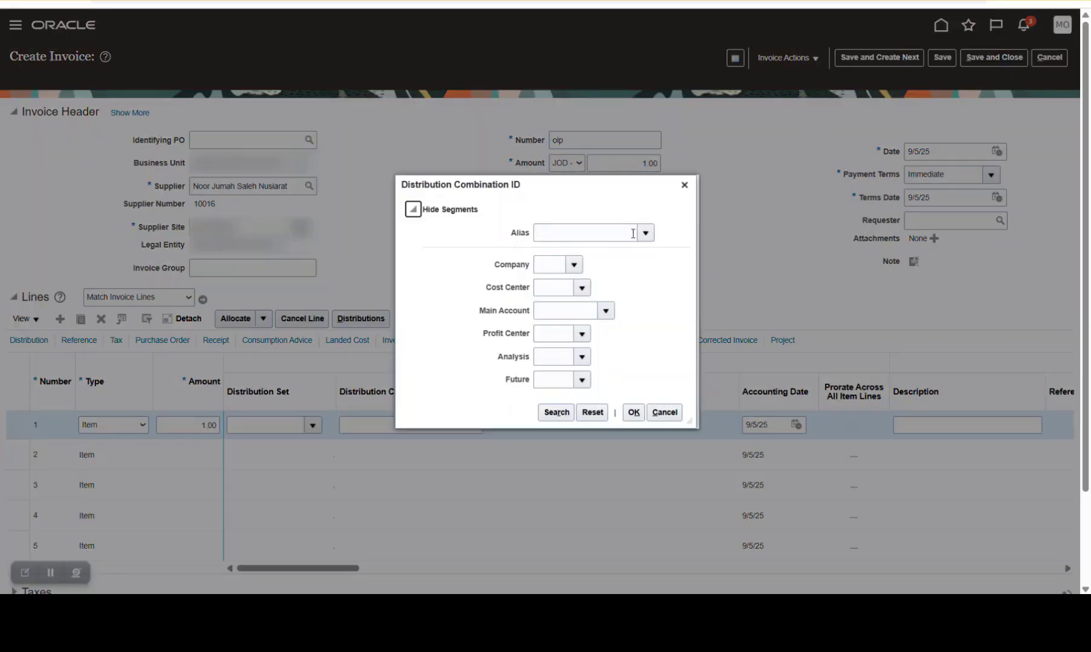
left_click(646, 234)
left_click(606, 311)
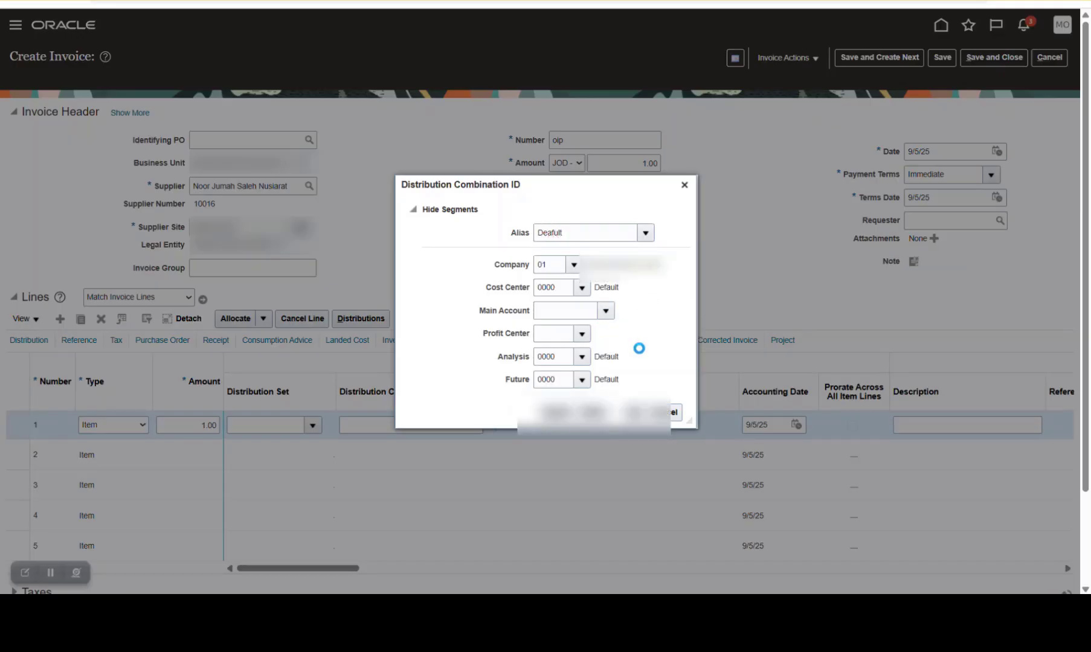
left_click(604, 346)
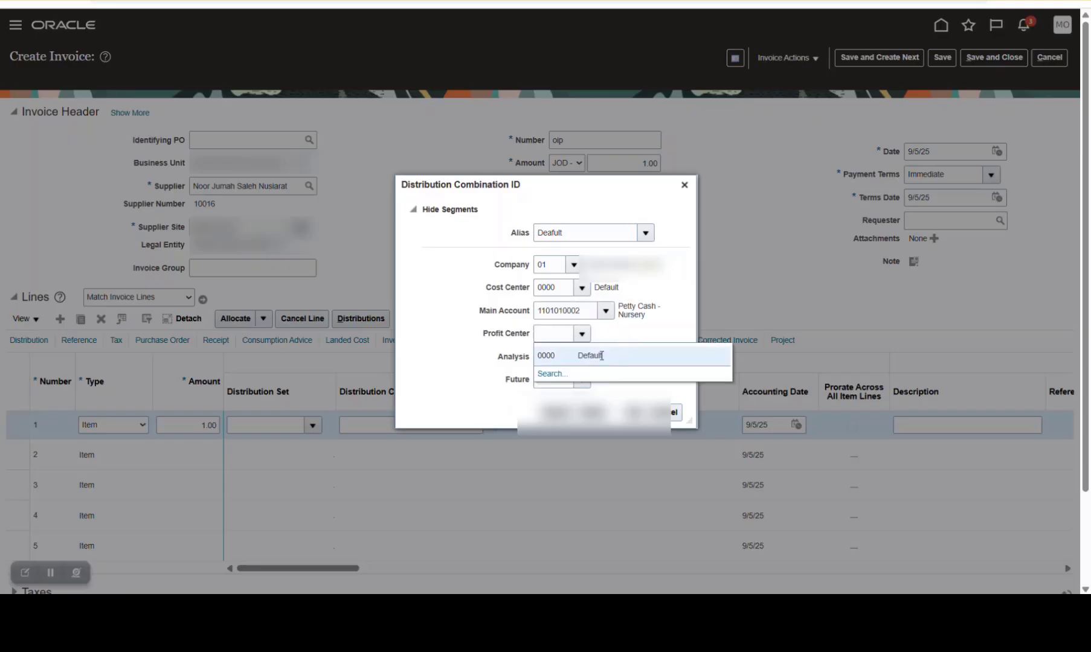
left_click(601, 356)
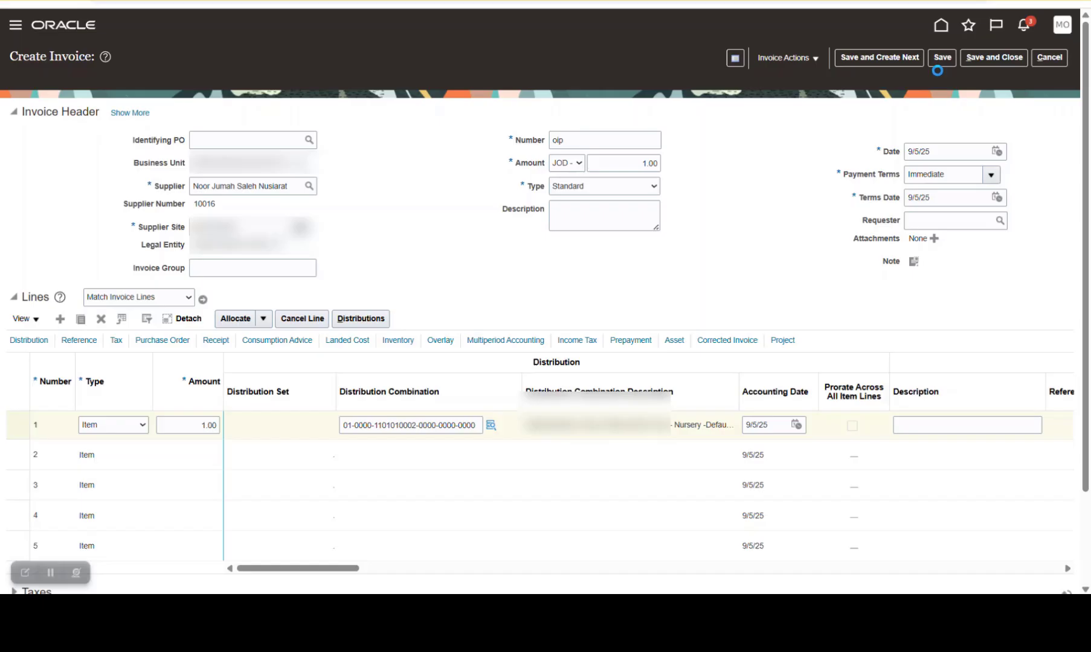
Save invoice oip and validate it
left_click(942, 58)
left_click(794, 57)
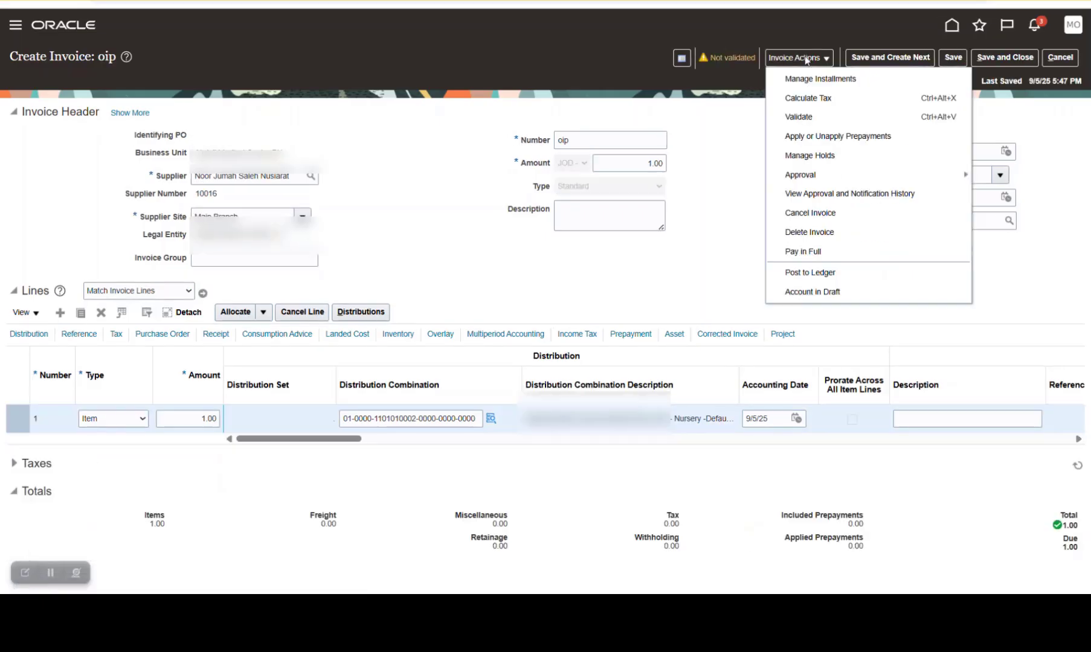
left_click(796, 116)
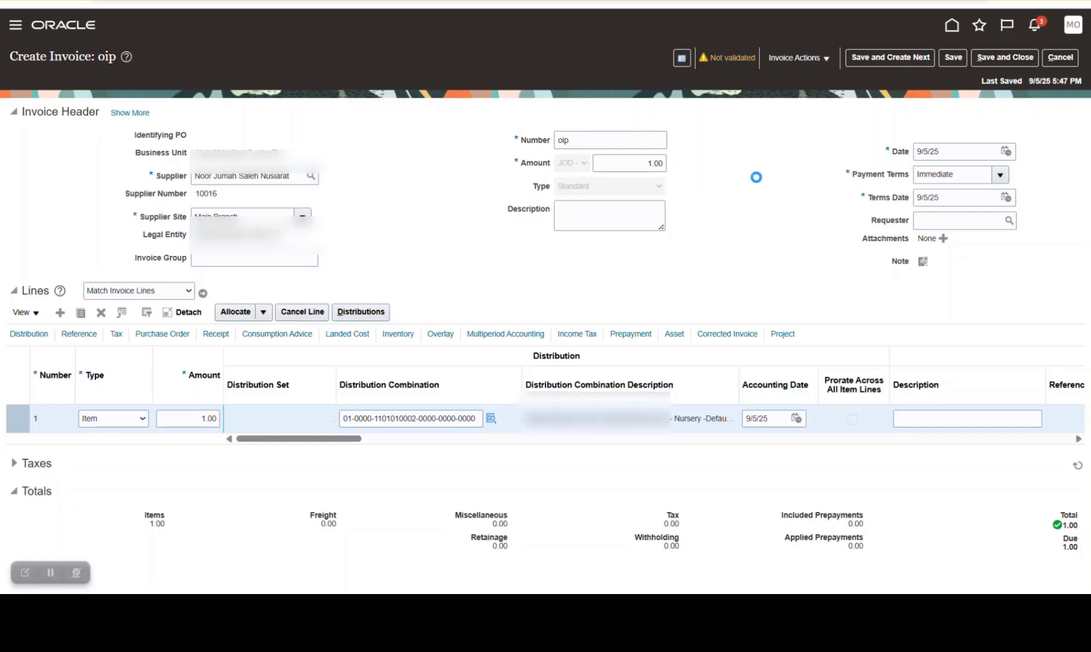
left_click(794, 57)
left_click(720, 112)
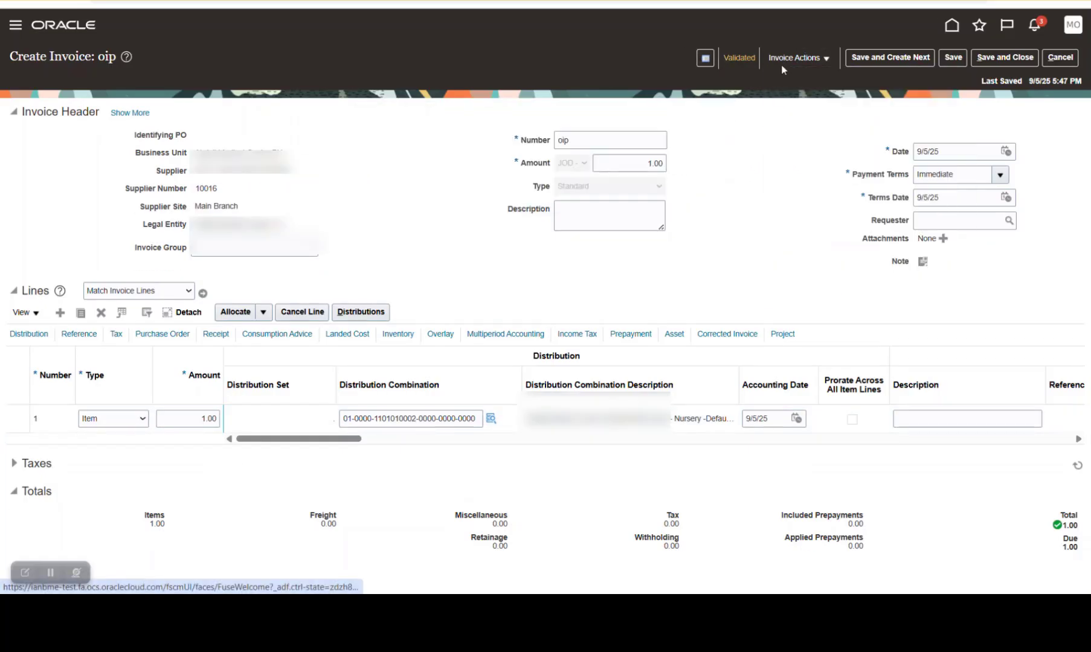
Post invoice oip to the ledger and check its approval status in the Invoice Summary
left_click(792, 58)
left_click(819, 270)
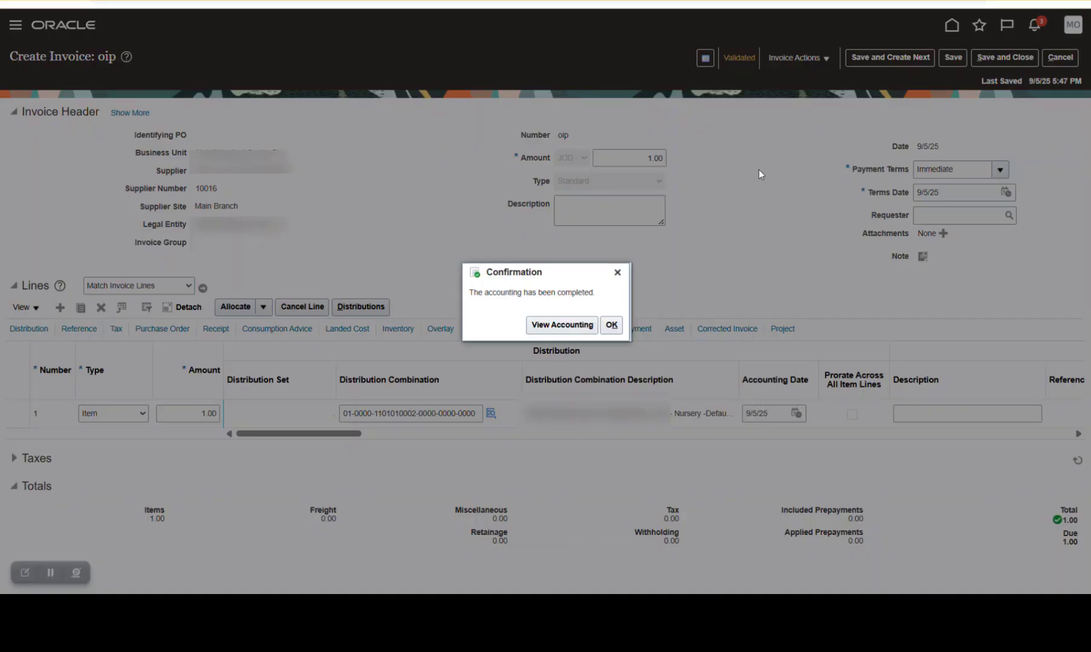
left_click(734, 59)
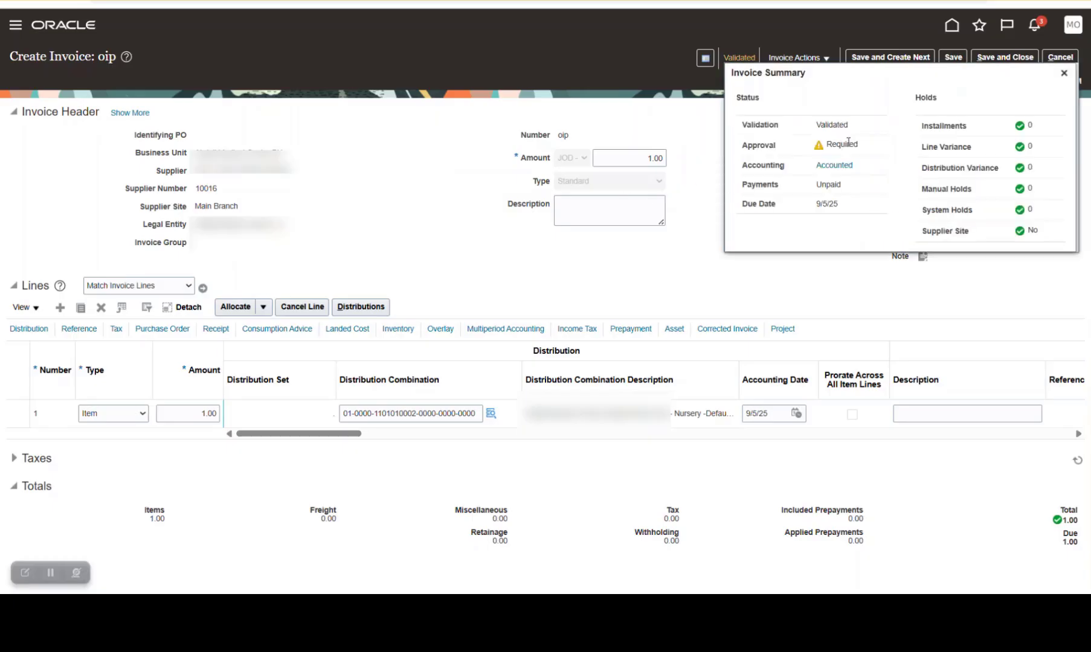
left_click(1065, 73)
Initiate the approval workflow for invoice oip and dismiss the information message
left_click(799, 58)
mouse_move(828, 176)
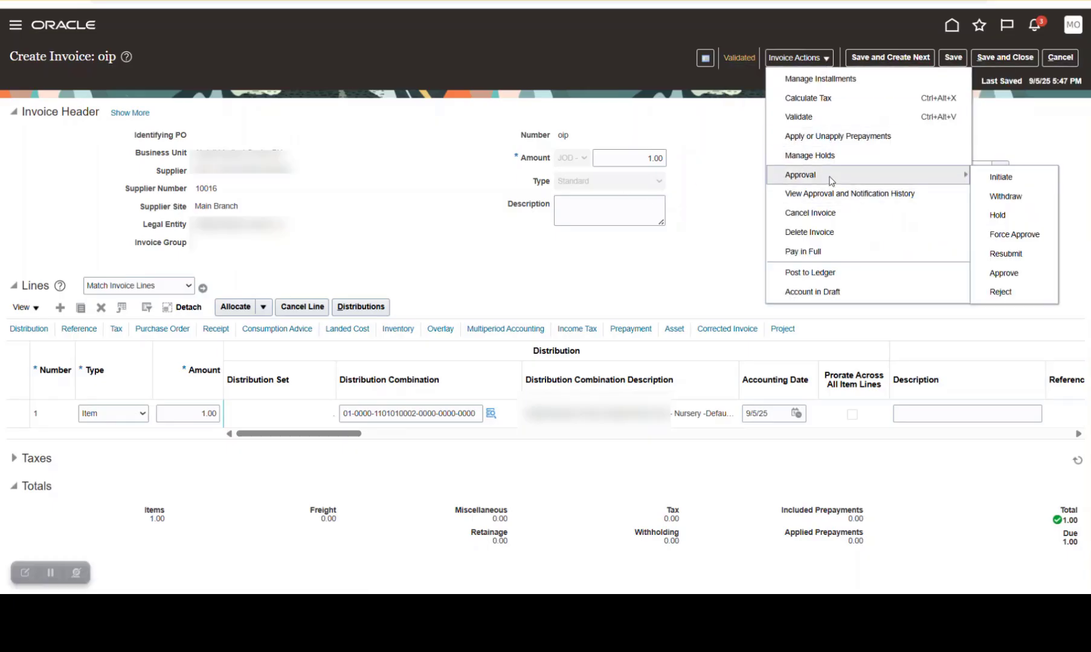
left_click(1001, 177)
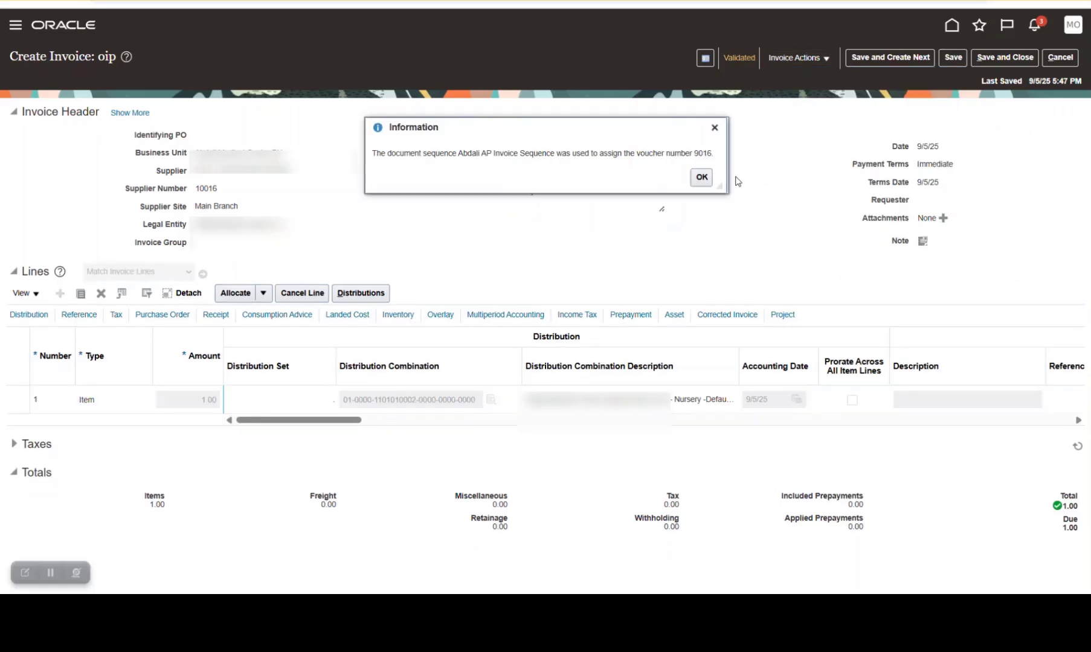
left_click(701, 177)
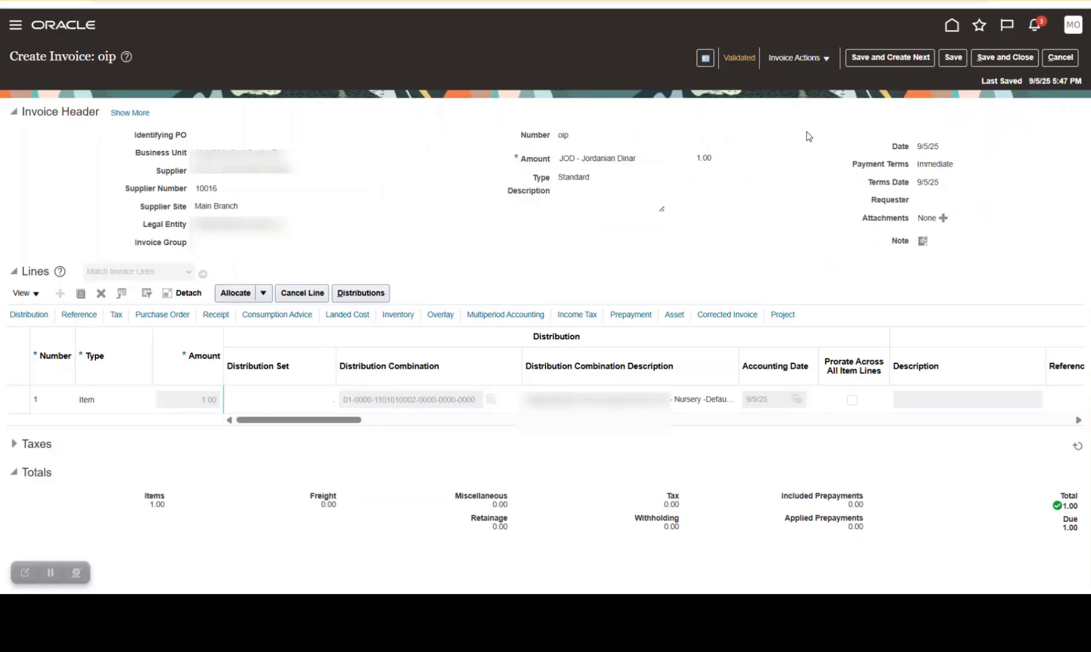
Check invoice oip's approval status in the Invoice Summary and its approver in the approval and notification history
left_click(741, 61)
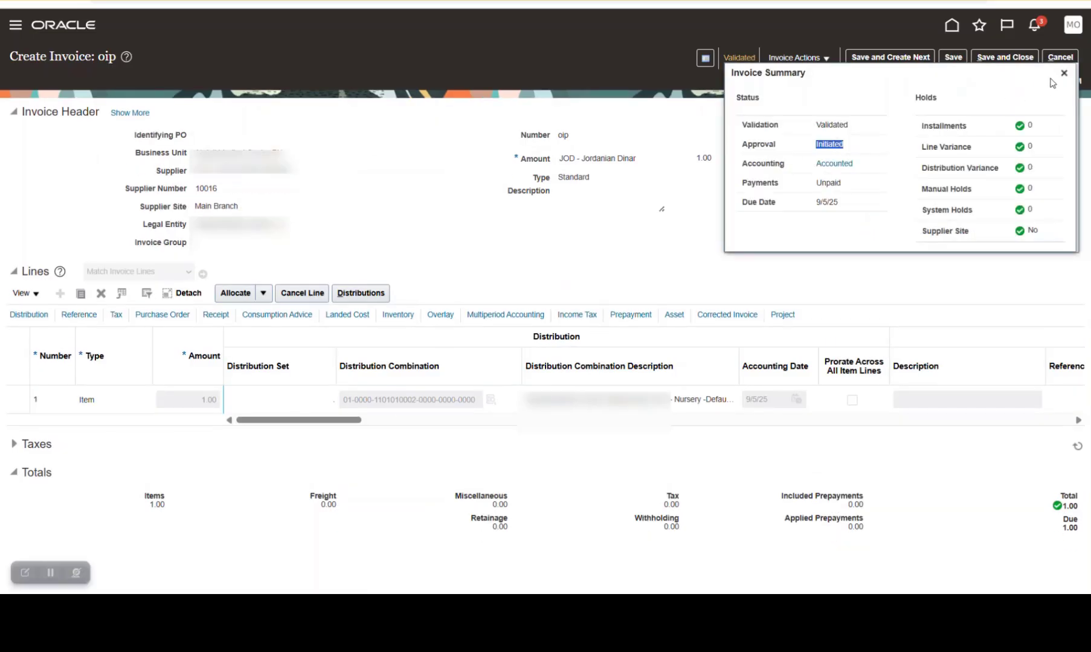
left_click(1063, 73)
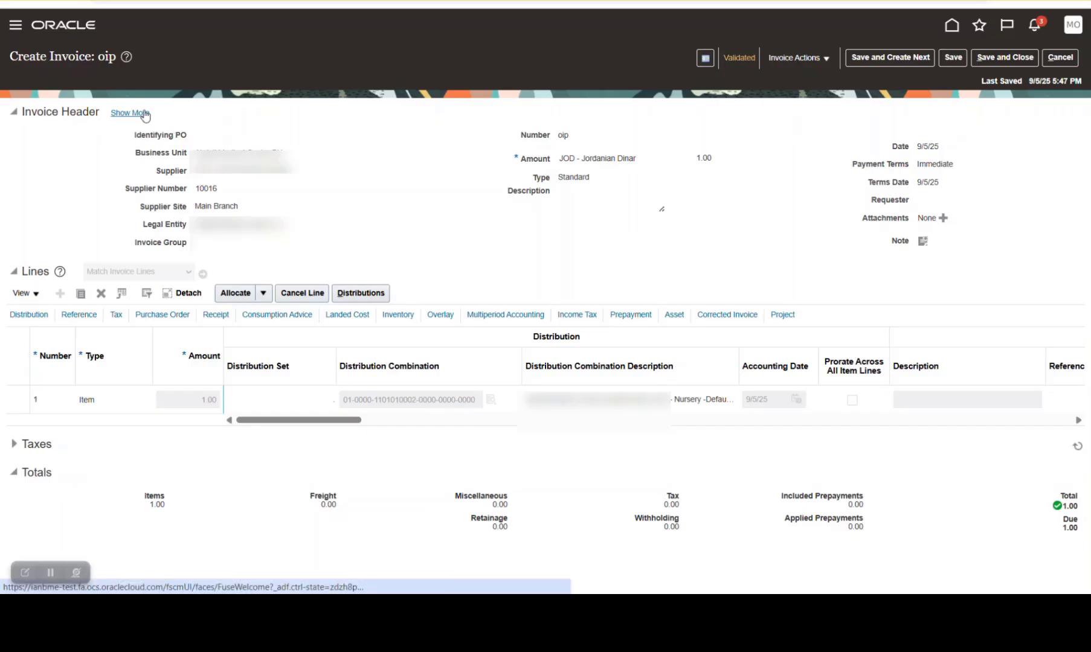
left_click(797, 57)
left_click(836, 197)
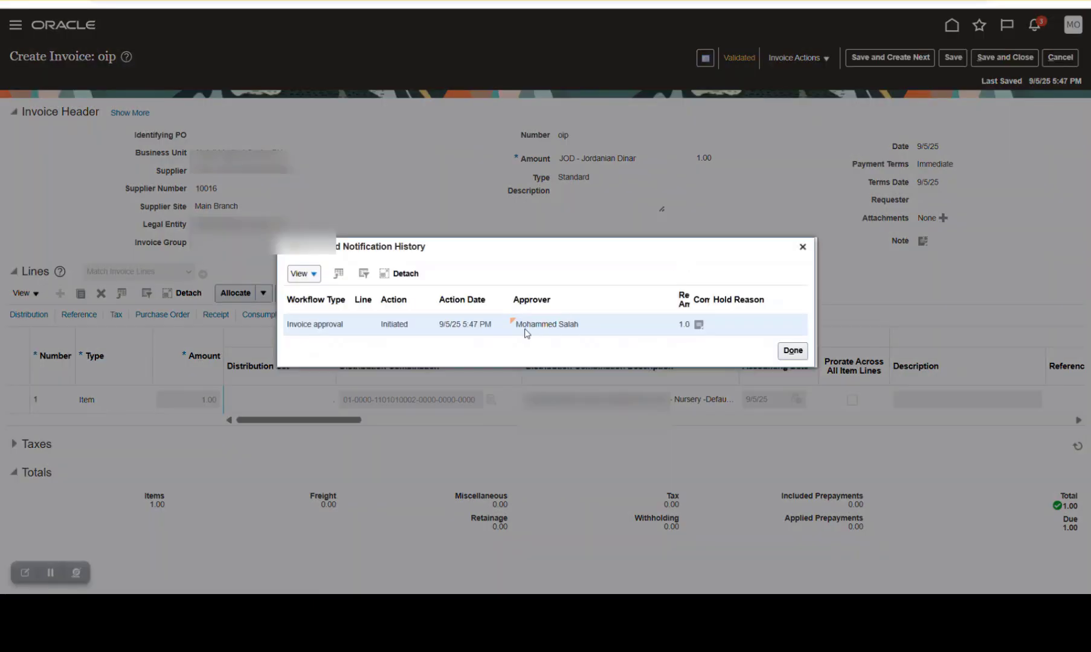
left_click(803, 247)
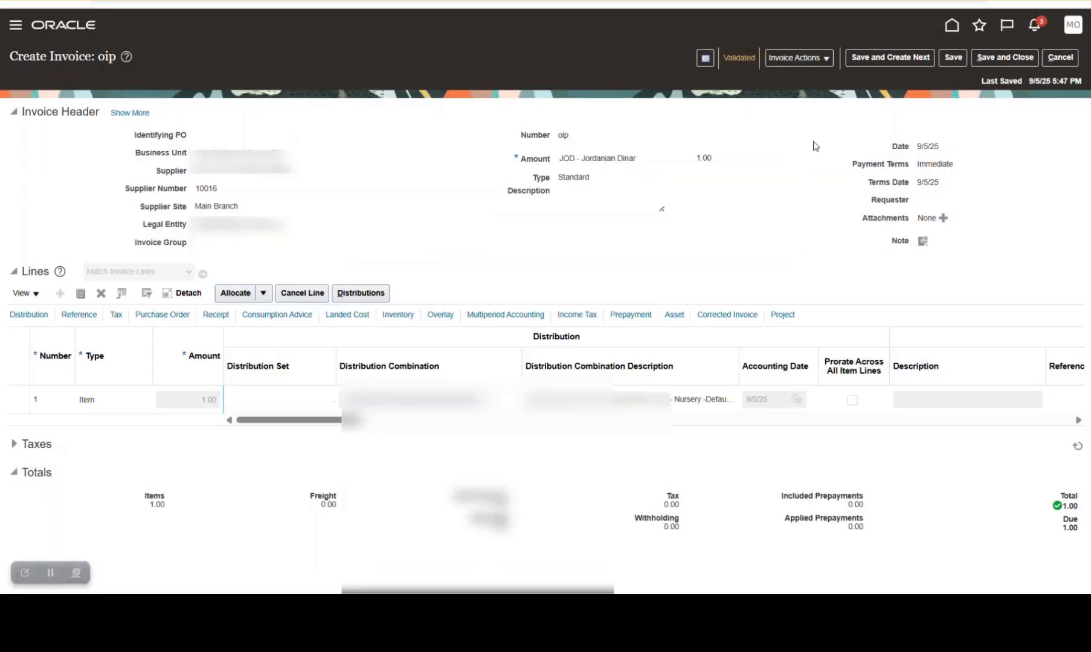
Open the approval request for invoice oip from the notifications, review its details and close it without approving or rejecting
left_click(1034, 26)
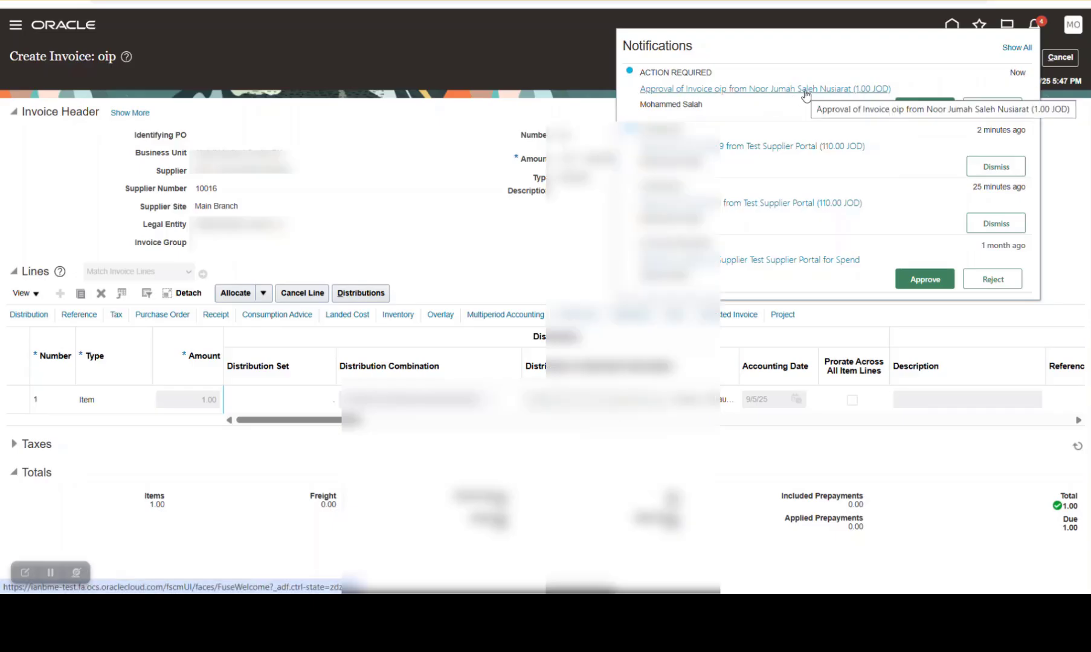
left_click(713, 90)
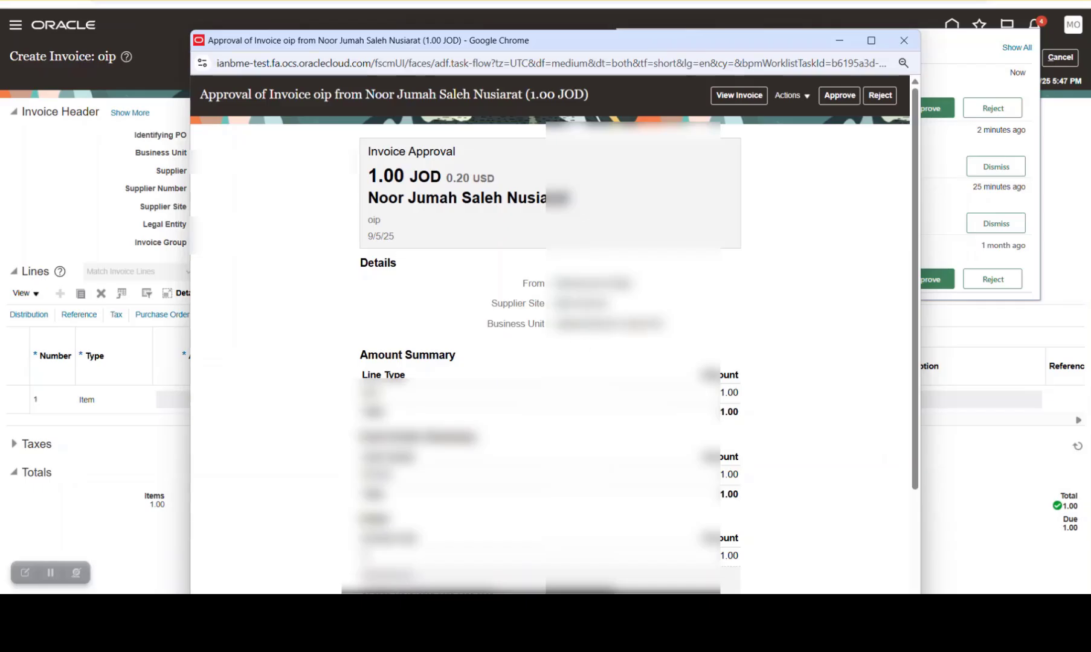
scroll(549, 332, "down", 3)
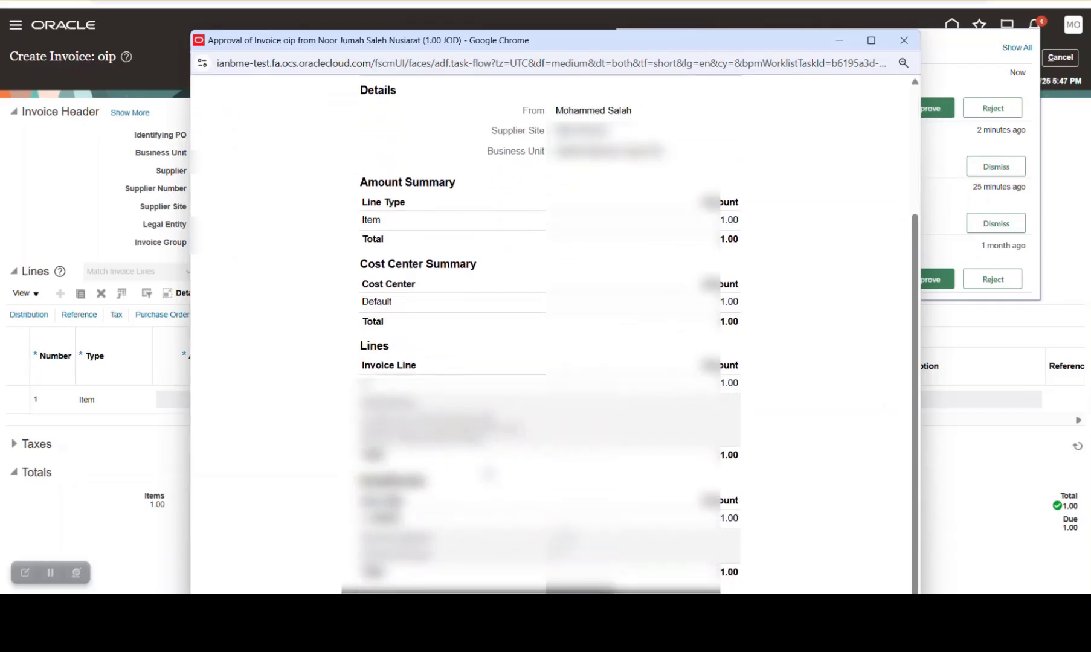
scroll(489, 474, "up", 3)
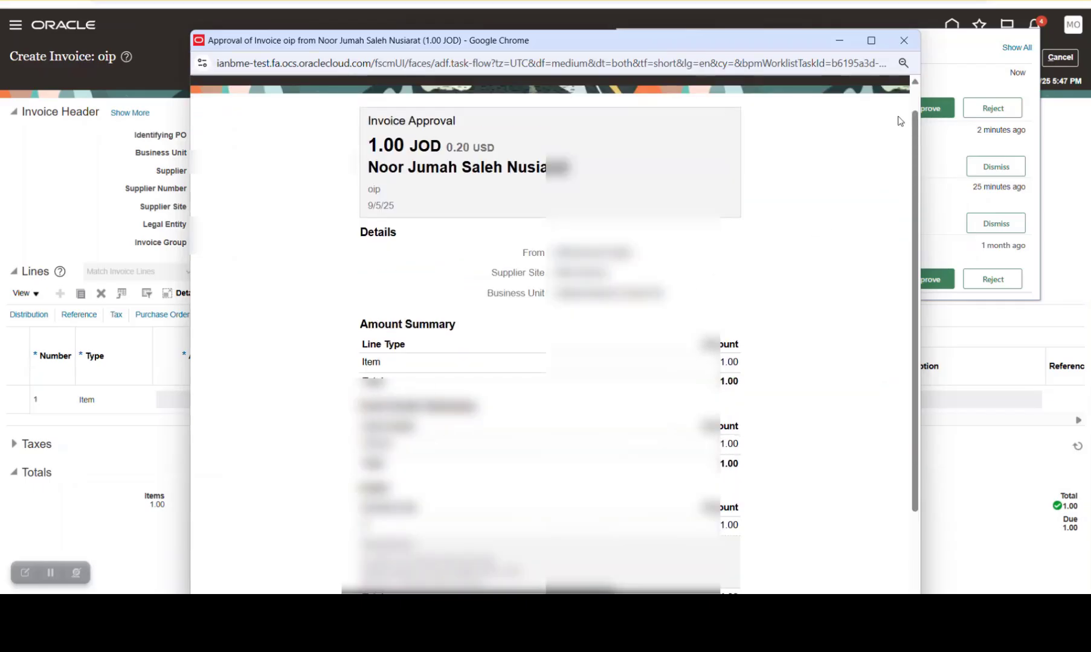
left_click(903, 42)
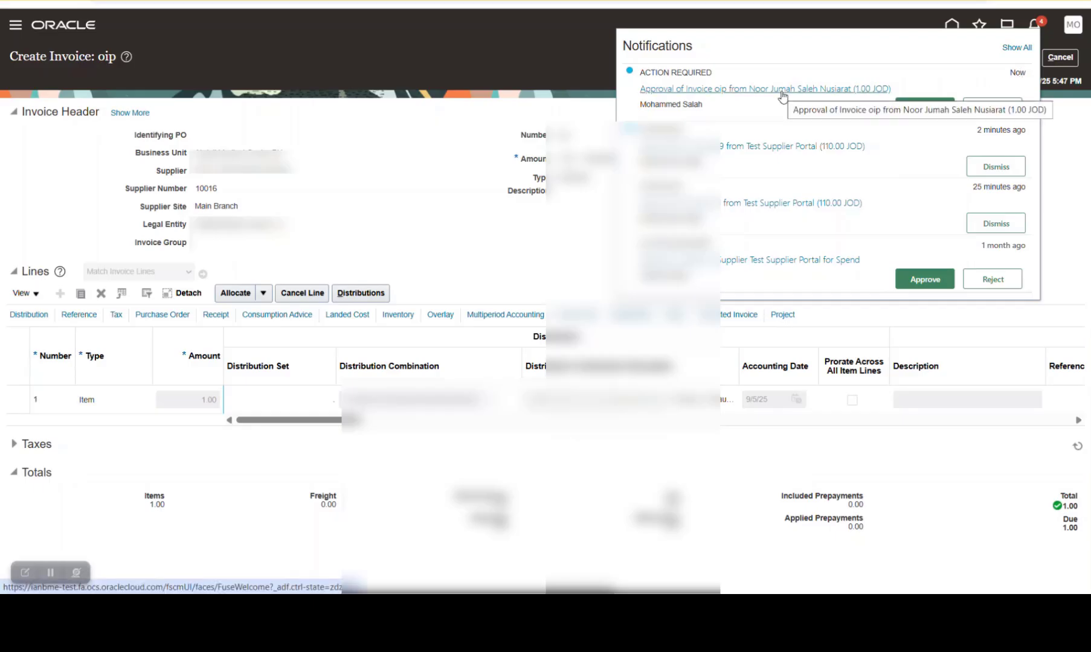
left_click(1076, 166)
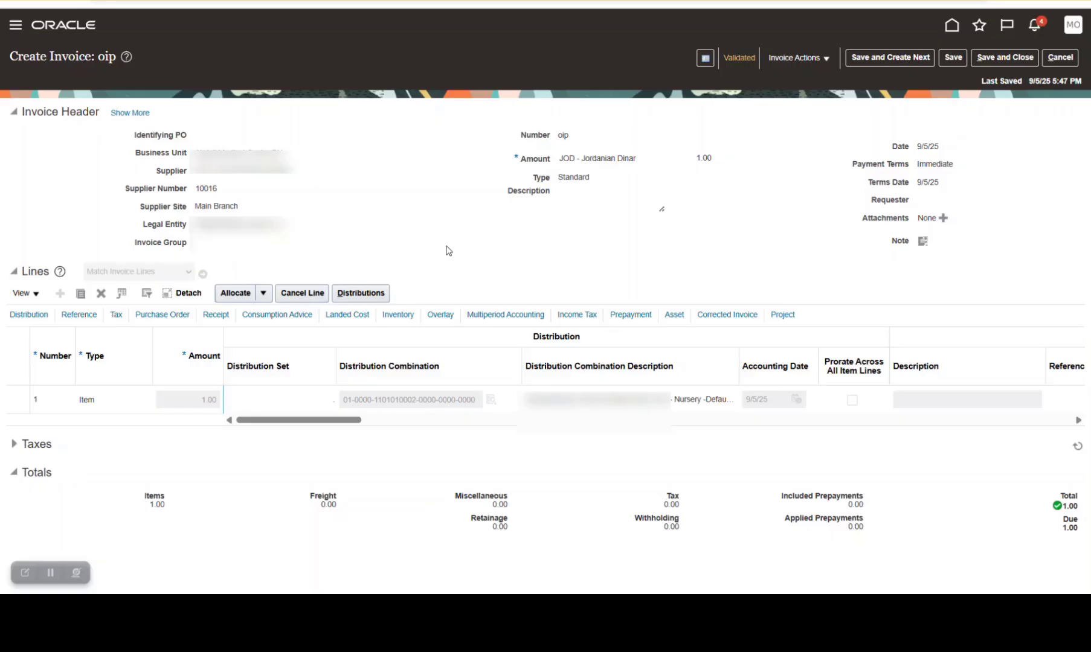
Switch to the Excel Invoice Approval Rules sheet and review the matched rule's approval routing and both rules' PO Matched conditions
key("alt+Tab")
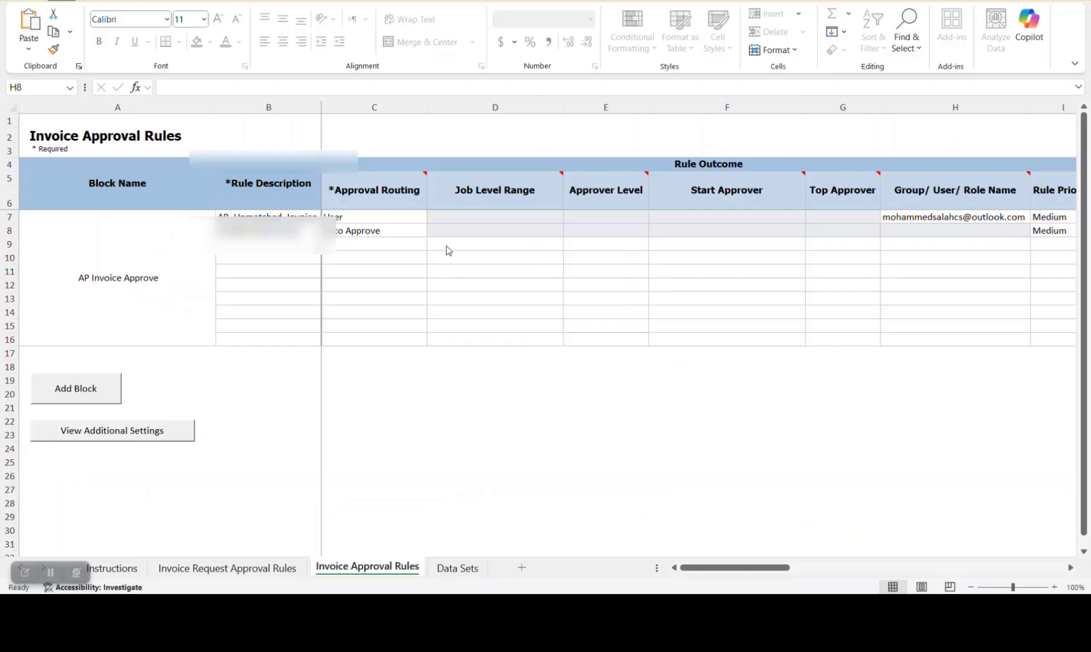
left_click(367, 230)
left_click_drag(734, 568, 886, 567)
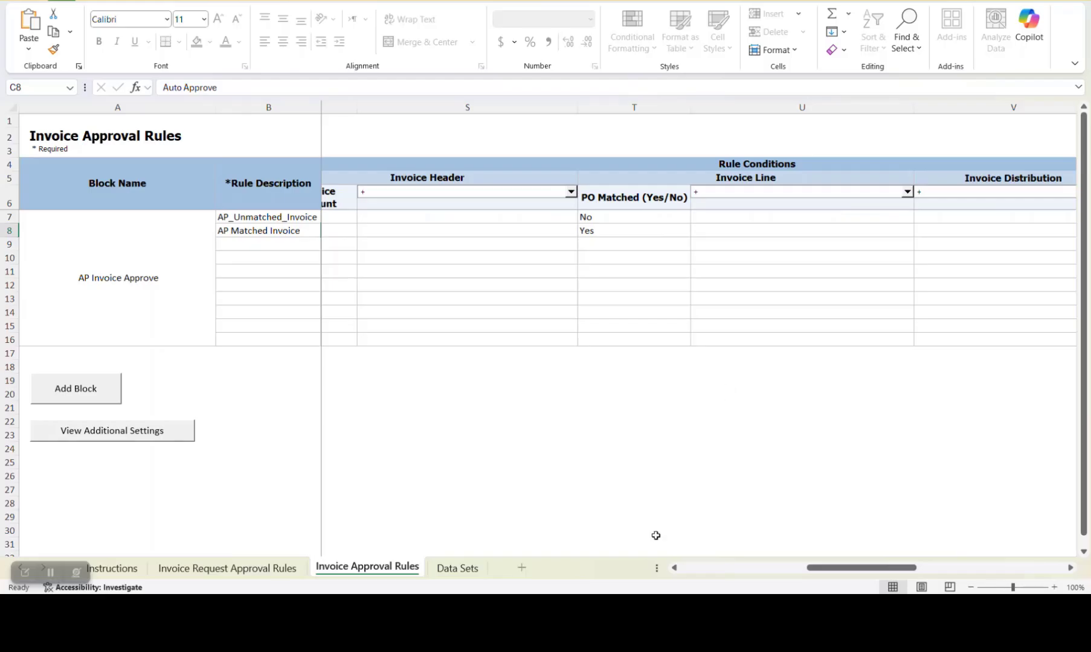
Switch to the Word requirements document and review scenario 1, the "PO" rule that auto-approves PO matched lines
left_click(518, 549)
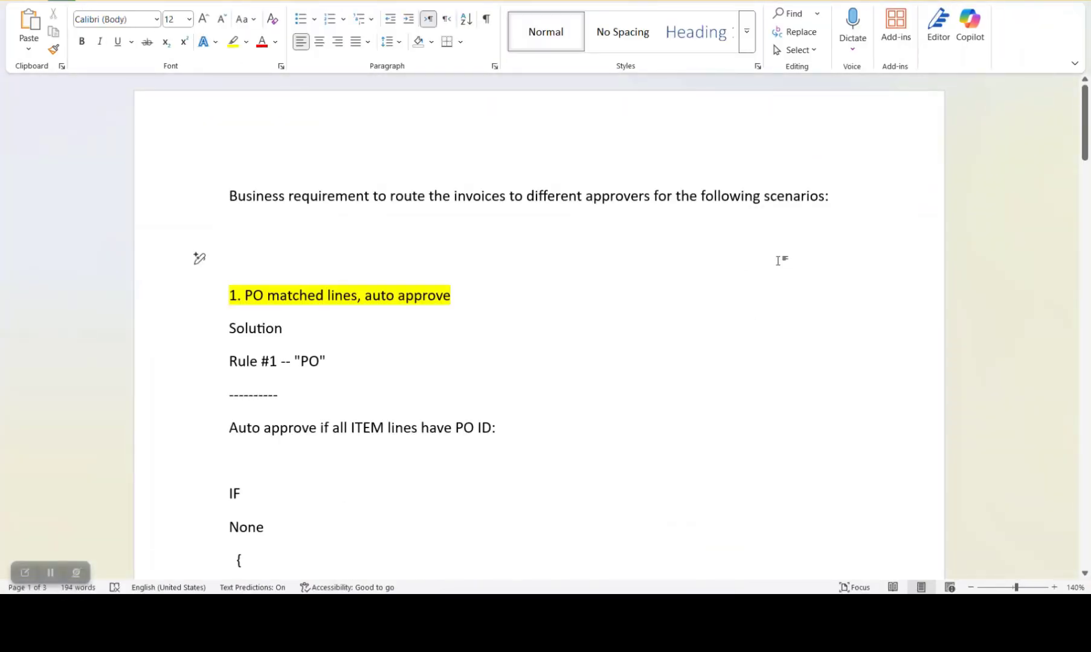
scroll(778, 261, "down", 1)
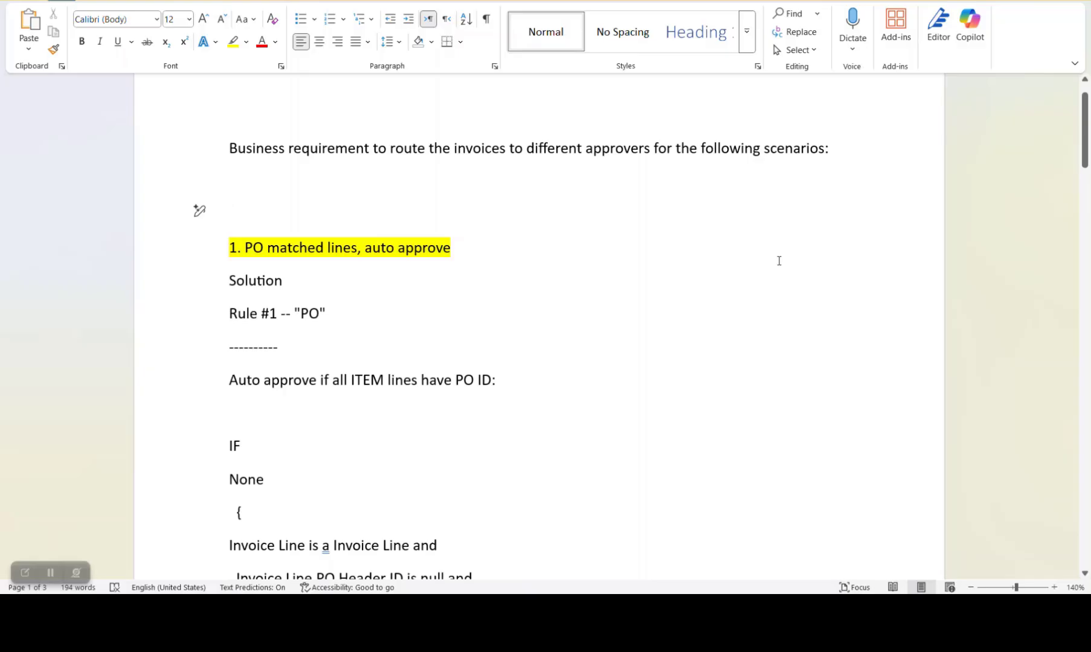
scroll(779, 260, "down", 3)
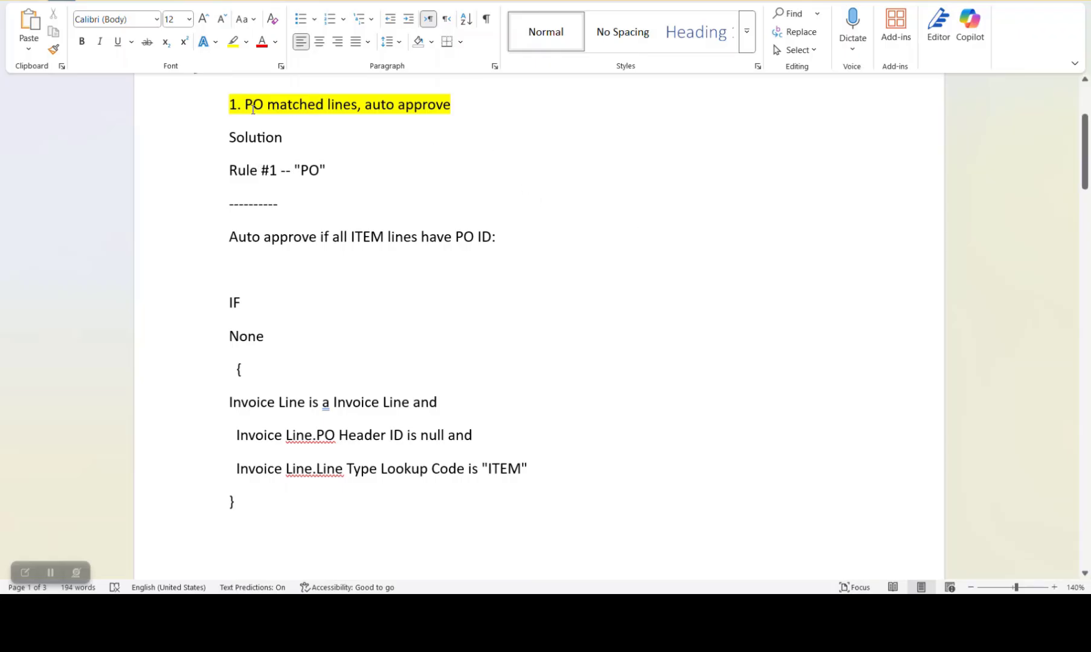
left_click_drag(253, 110, 401, 109)
scroll(381, 213, "down", 2)
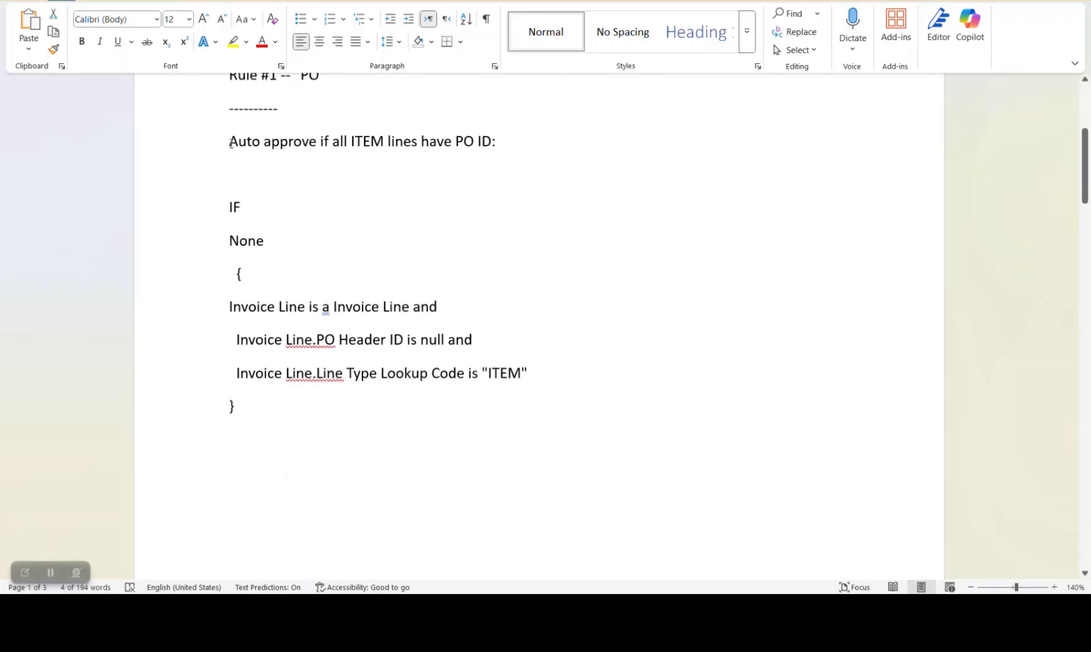
left_click_drag(230, 143, 521, 144)
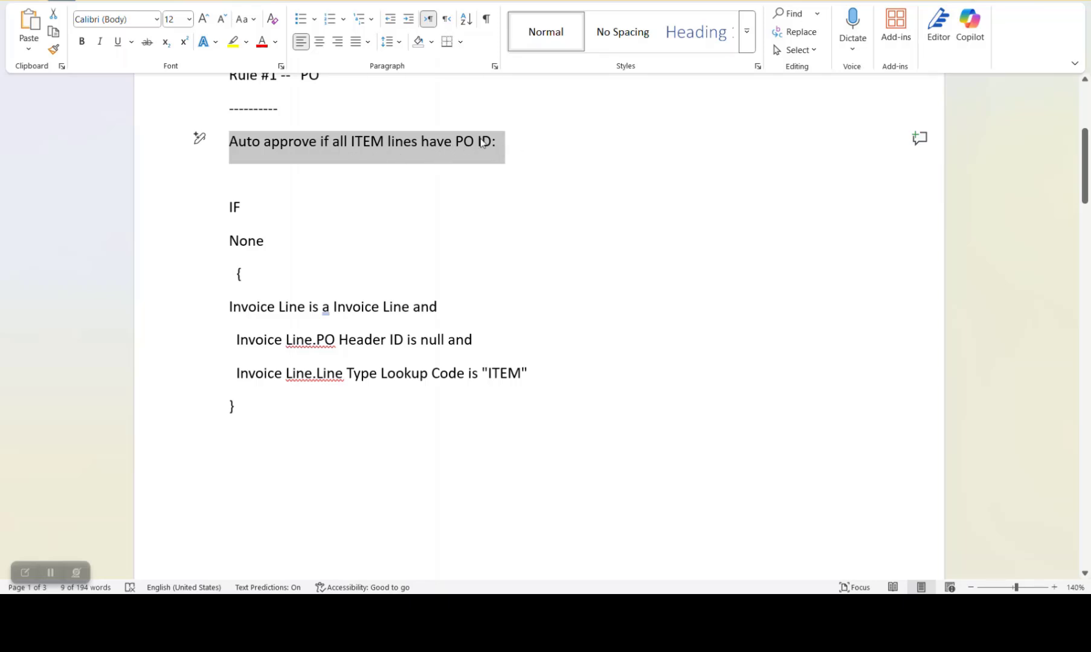
left_click(431, 203)
scroll(363, 253, "down", 2)
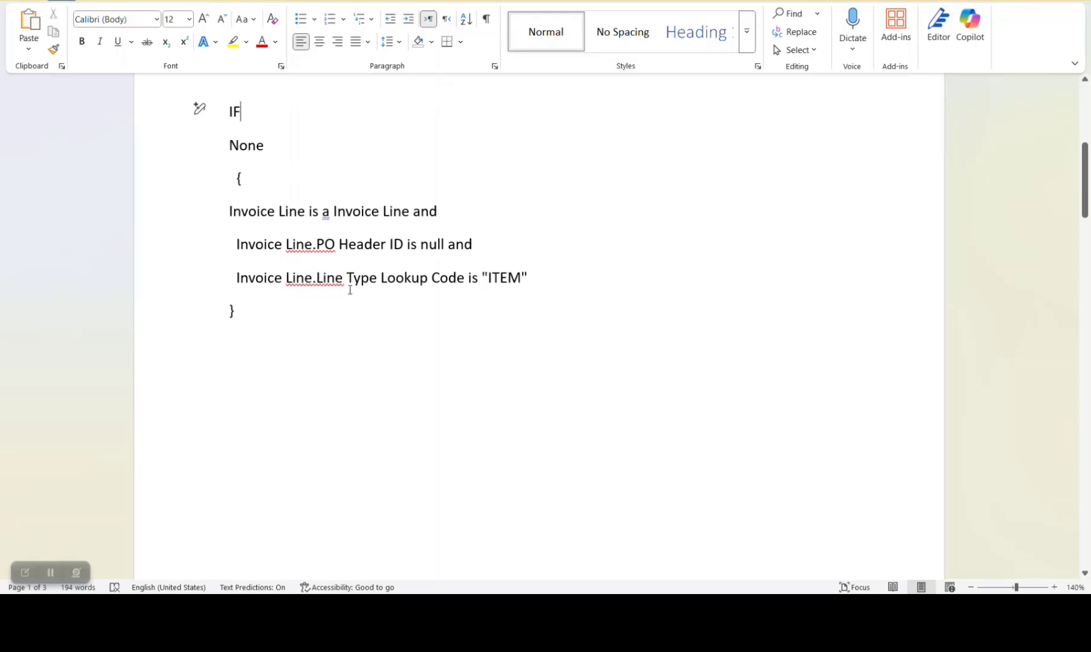
Review scenario 2 in the requirements document, the "Non PO" rule routing non-PO matched lines to approver1, including its IF condition
scroll(404, 276, "down", 12)
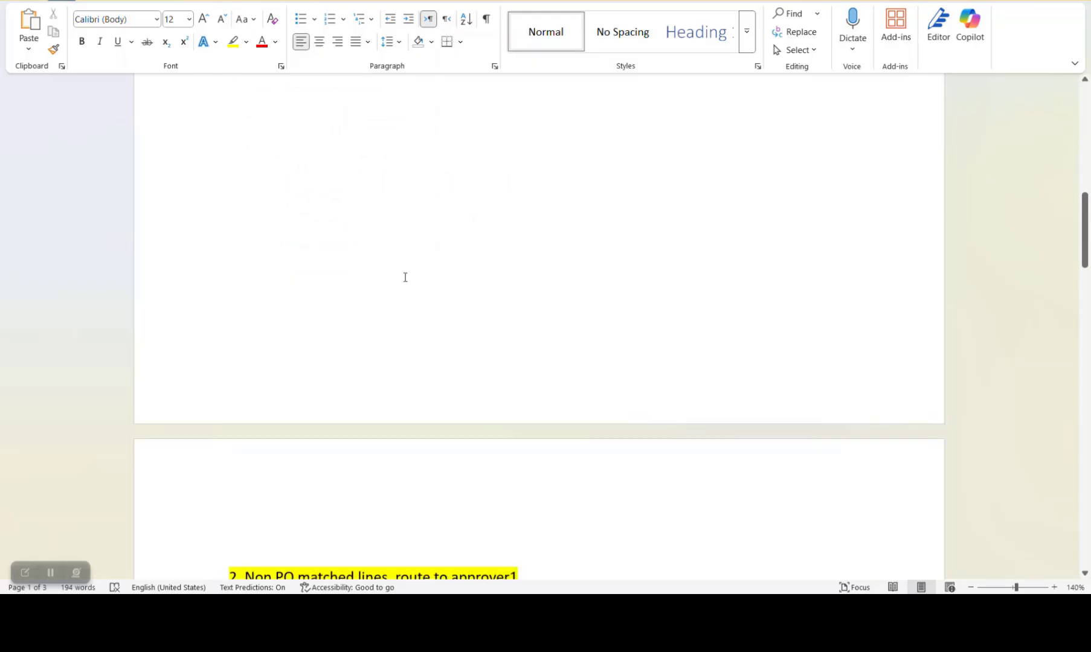
left_click_drag(244, 197, 396, 197)
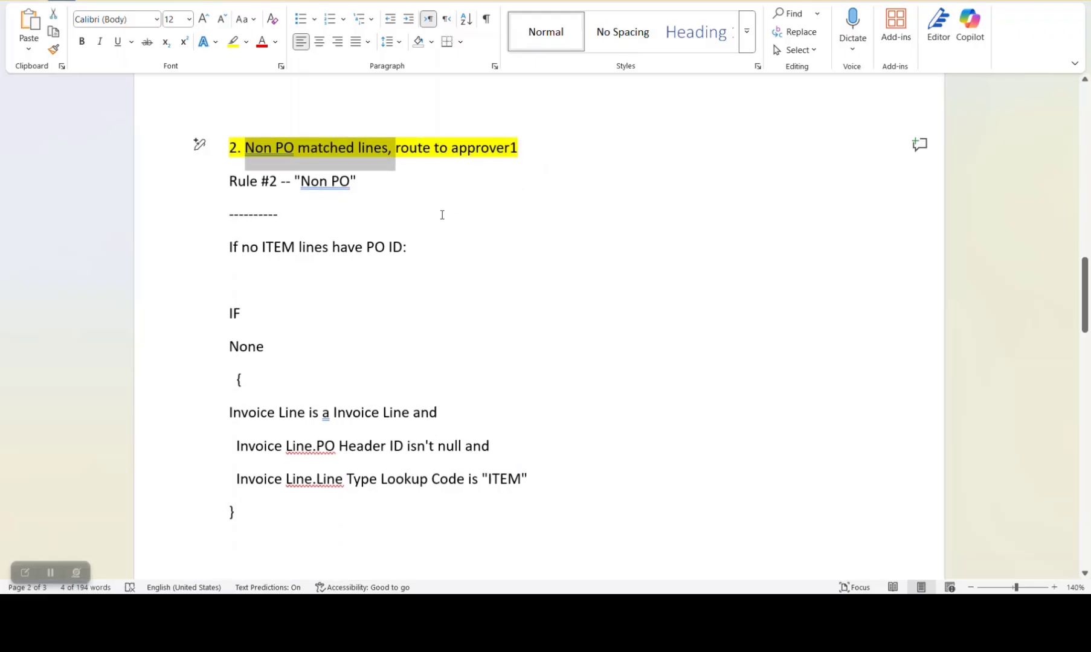
scroll(438, 230, "down", 1)
scroll(433, 249, "up", 1)
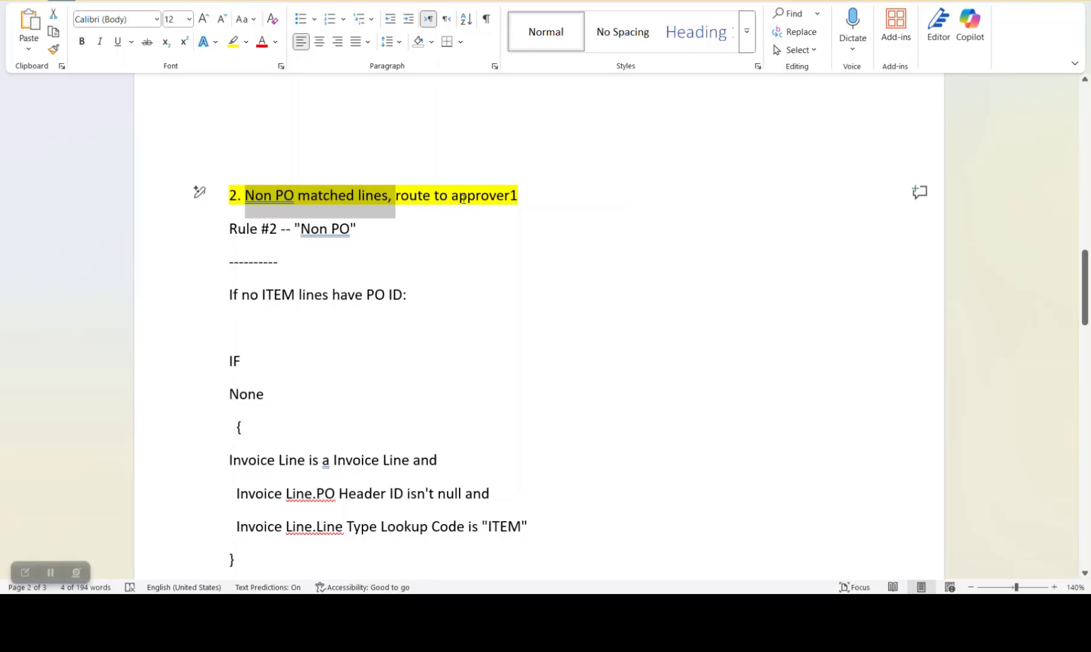
scroll(546, 194, "down", 1)
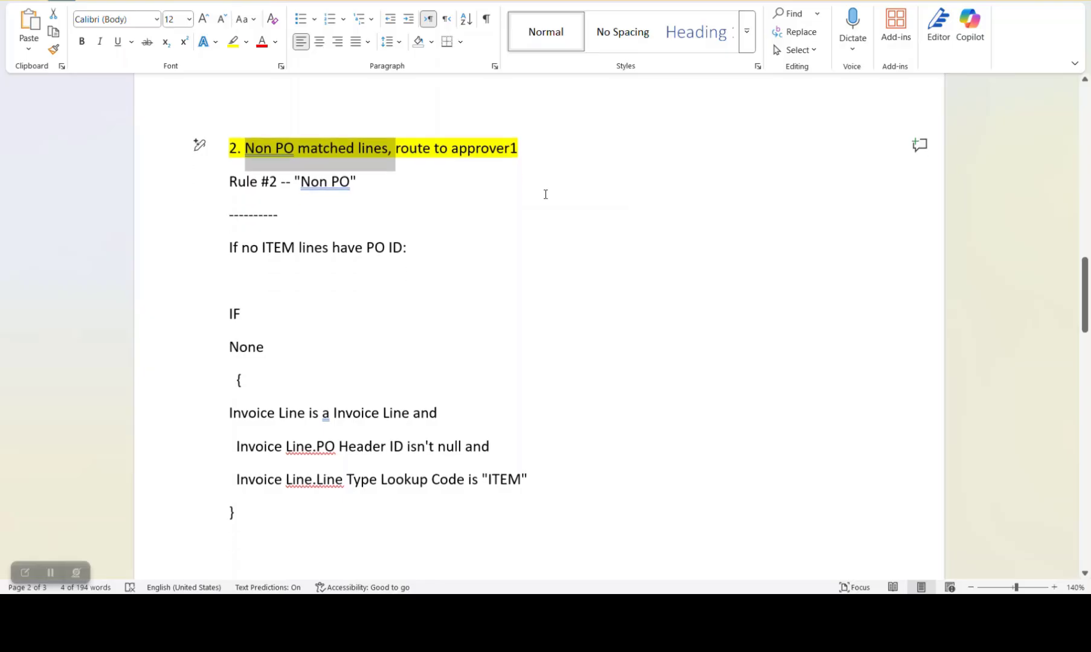
scroll(546, 194, "down", 2)
scroll(537, 199, "up", 1)
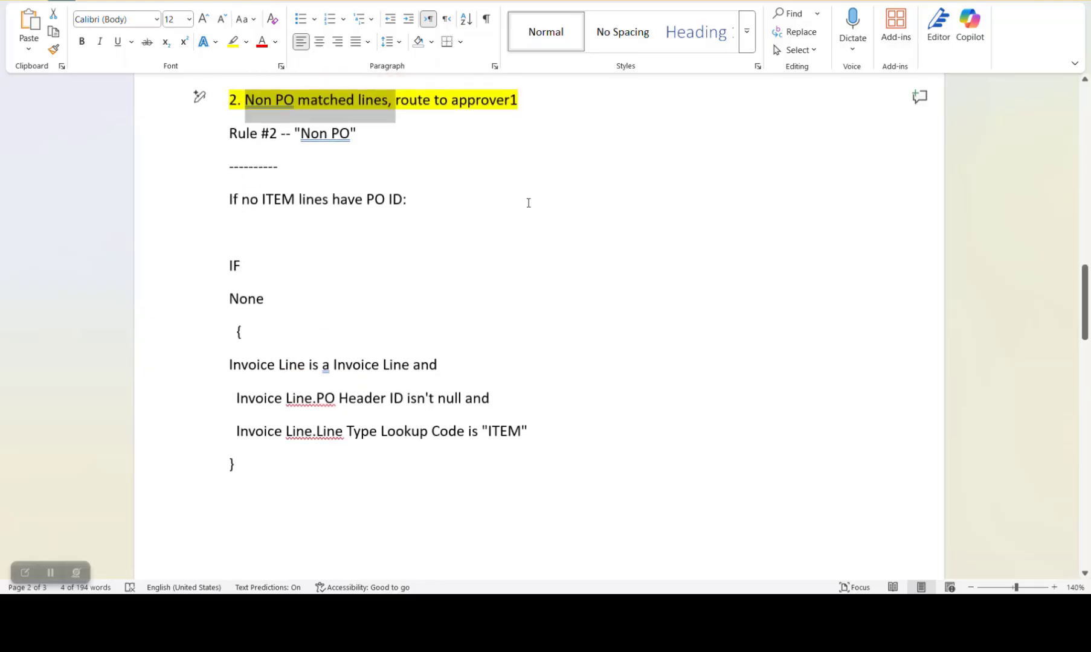
triple_click(307, 206)
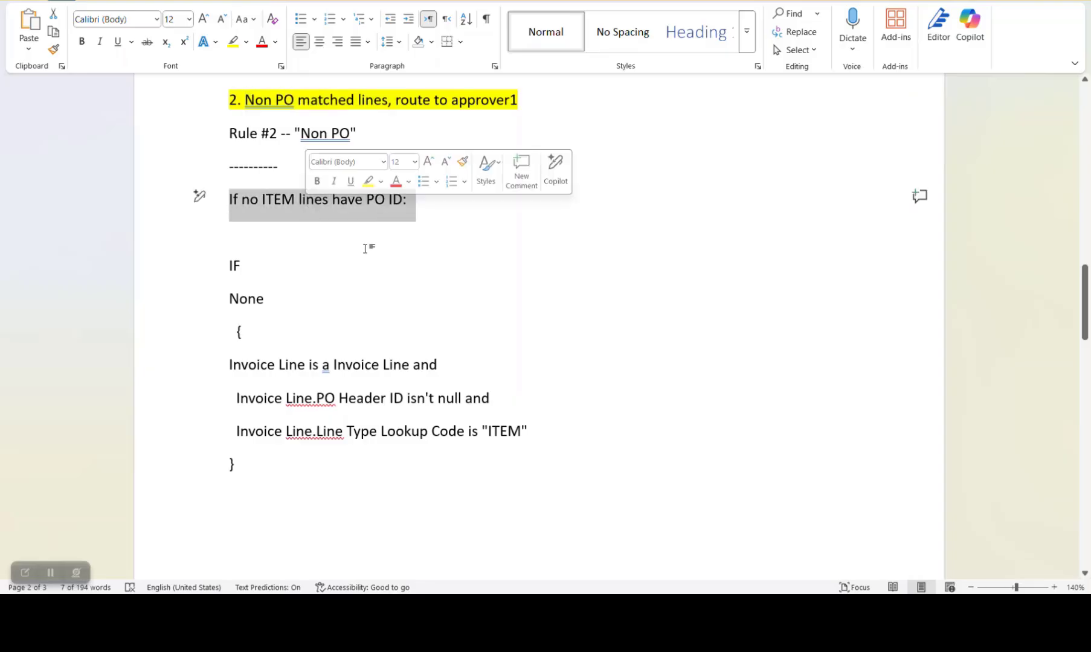
left_click(433, 232)
scroll(180, 294, "down", 3)
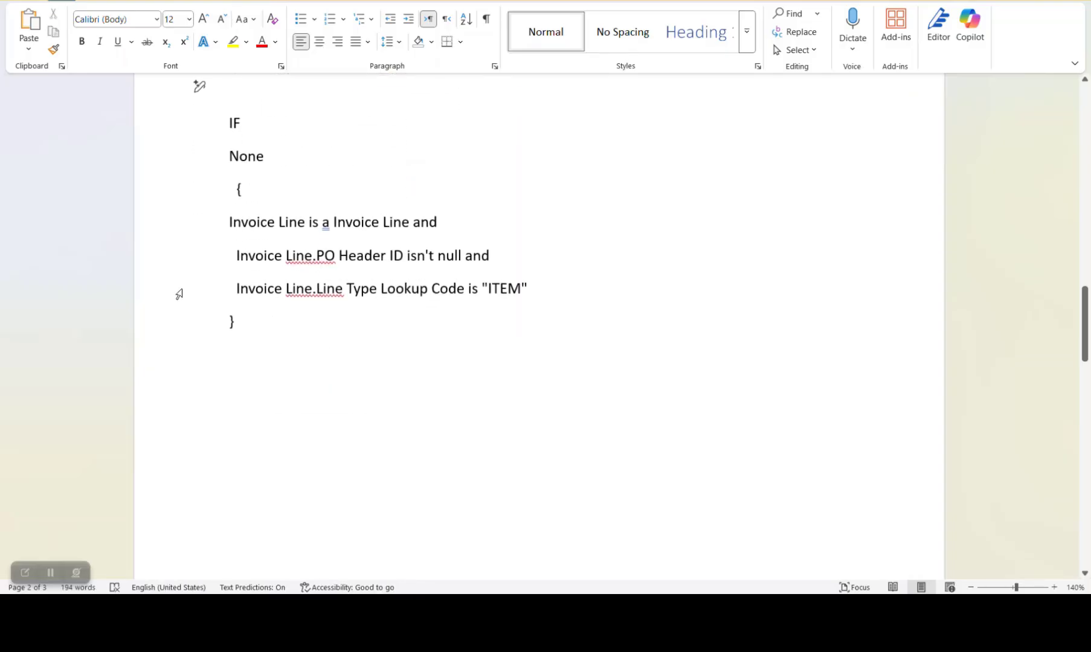
Review scenario 3, the "POAndNonPO" rule for mixed lines, including both At least one conditions, and return to the document's first scenario
scroll(457, 271, "down", 15)
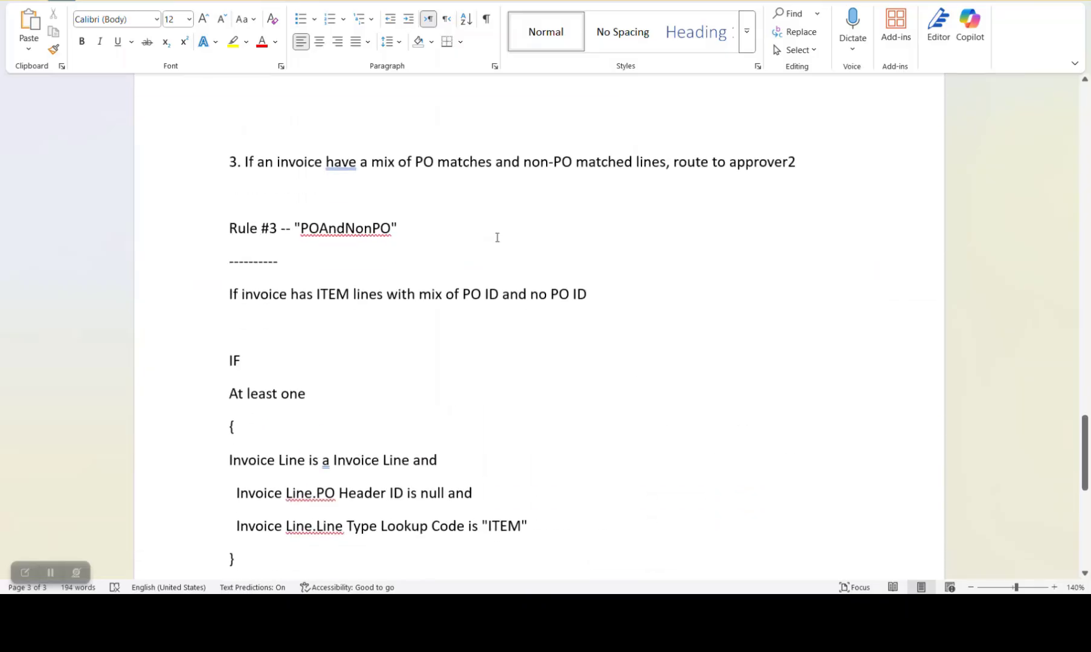
scroll(497, 238, "down", 3)
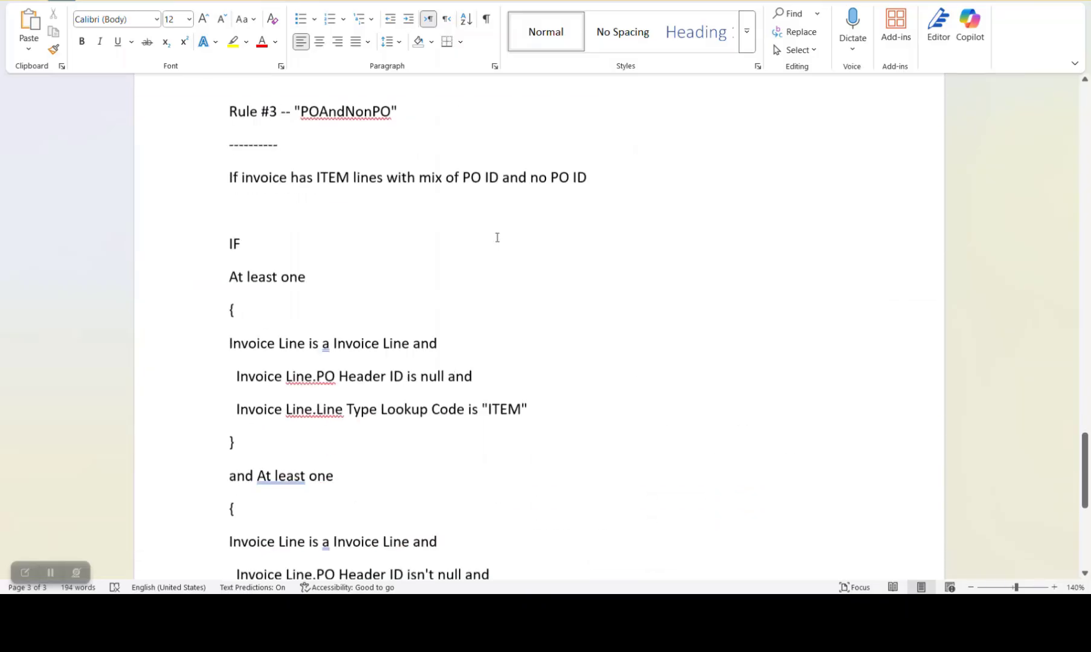
scroll(402, 212, "up", 1)
left_click_drag(261, 205, 436, 215)
scroll(331, 281, "down", 3)
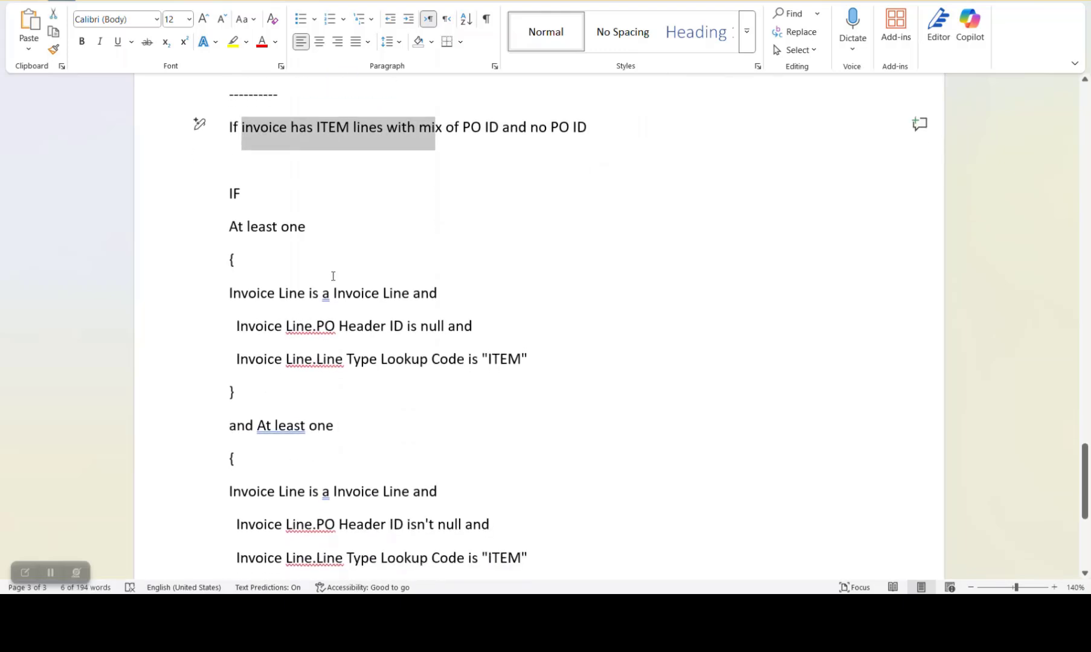
left_click_drag(548, 439, 239, 208)
scroll(277, 242, "up", 4)
scroll(277, 242, "up", 2)
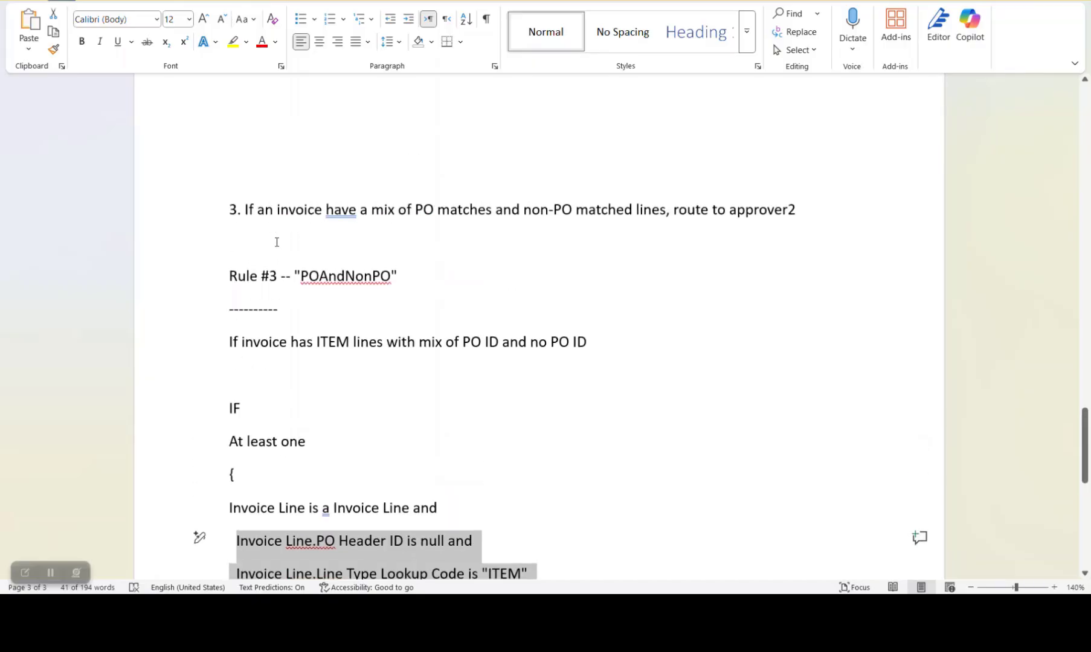
scroll(390, 252, "down", 5)
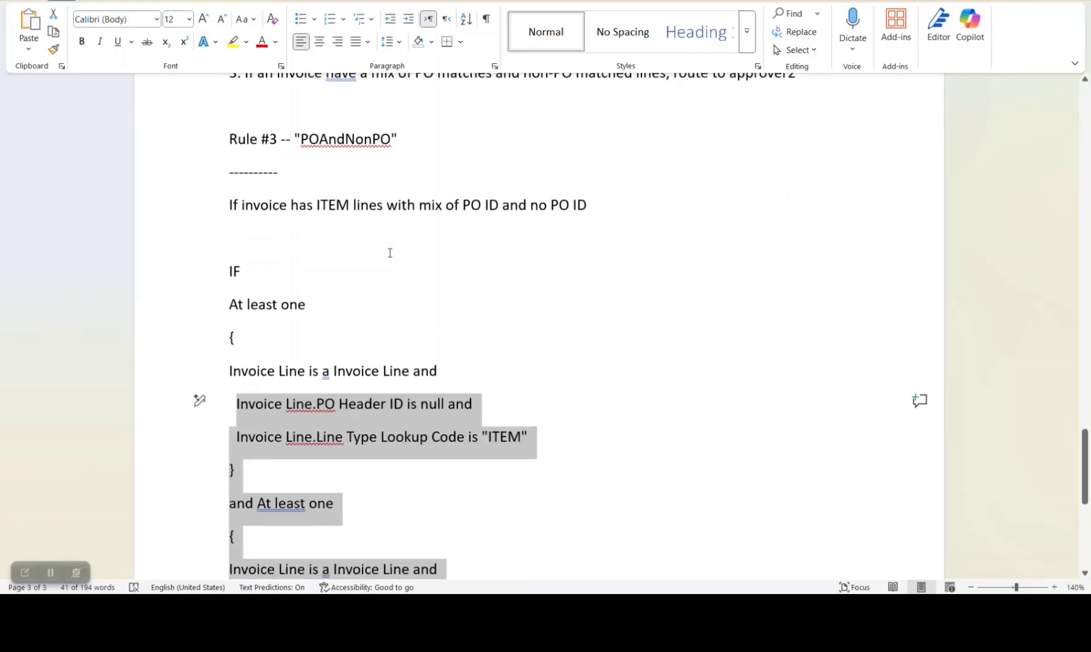
scroll(390, 254, "up", 10)
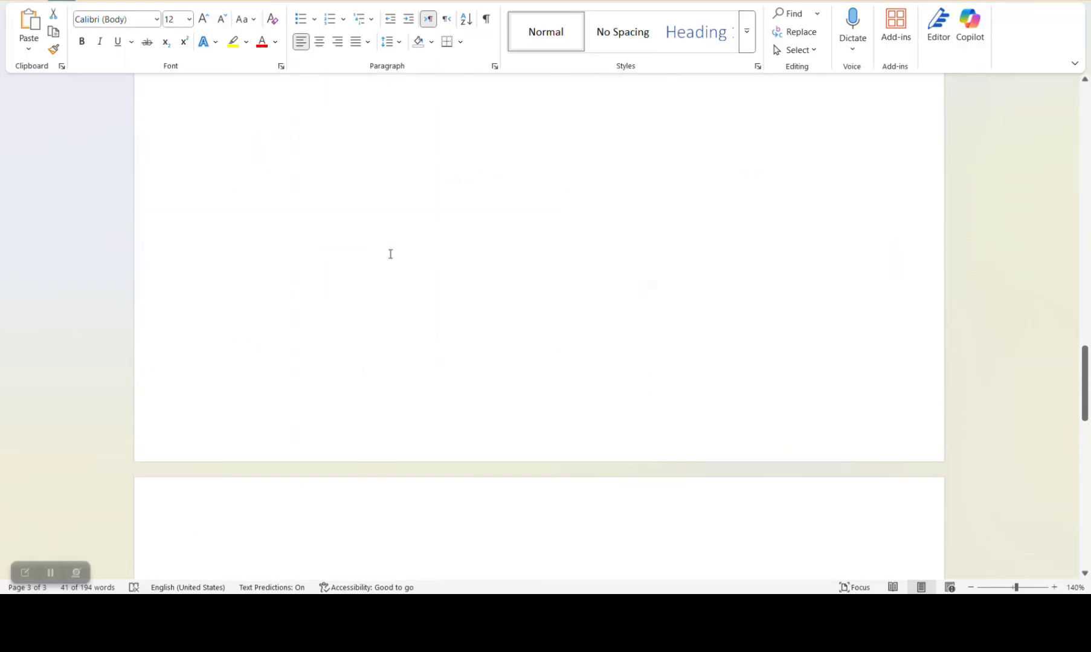
scroll(390, 254, "up", 15)
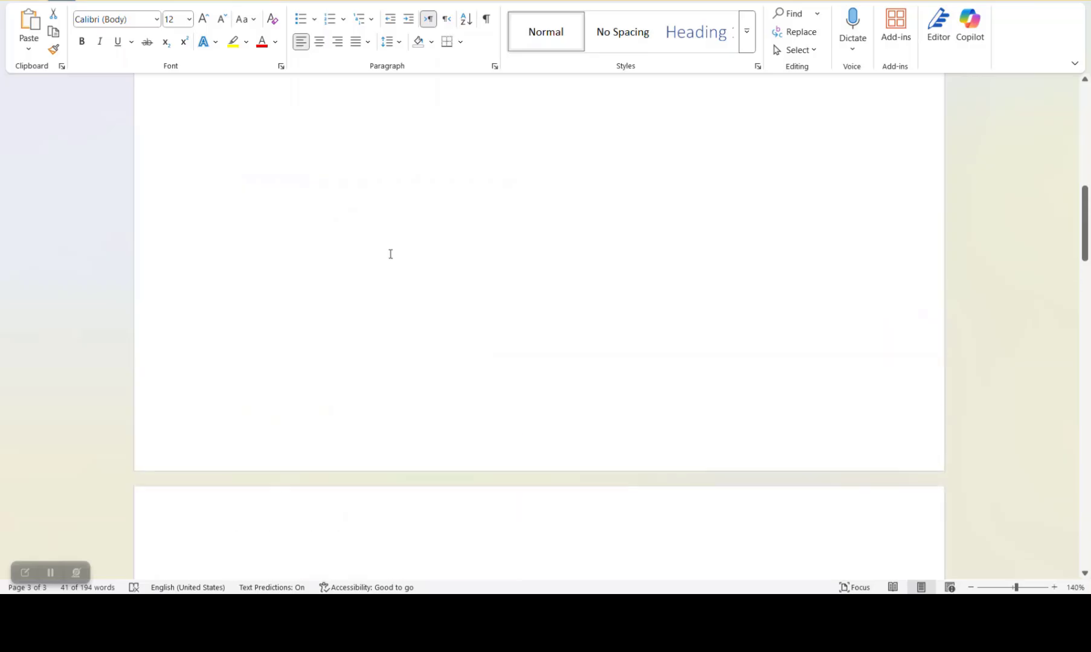
scroll(390, 254, "up", 8)
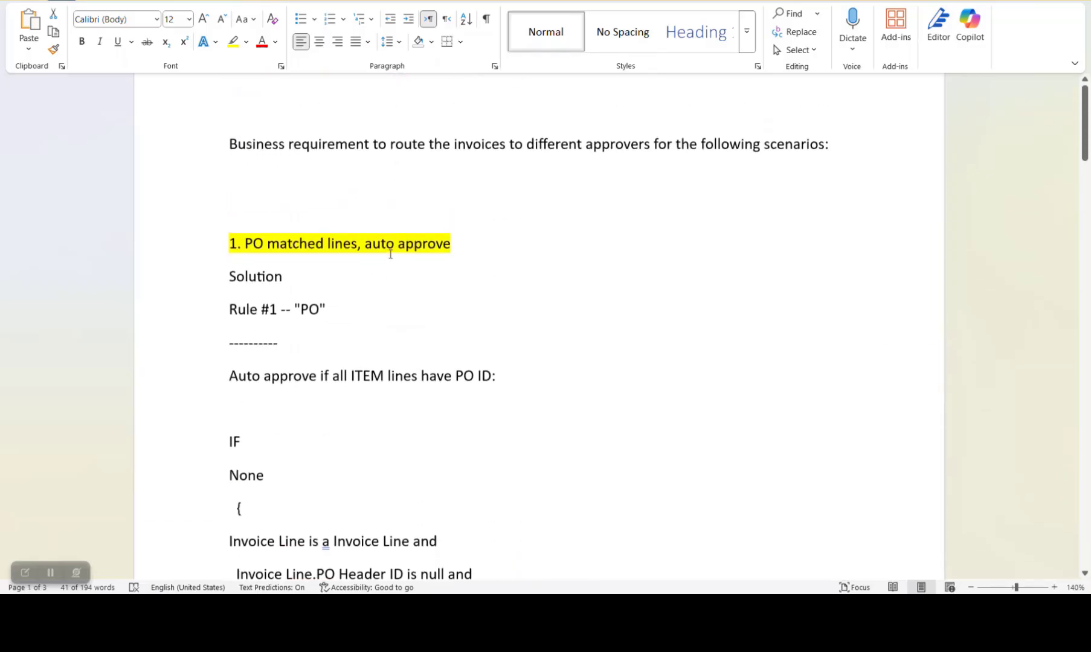
Switch back to the Excel Invoice Approval Rules sheet and compare both rules' approver, priority and PO Matched columns
key("alt+Tab")
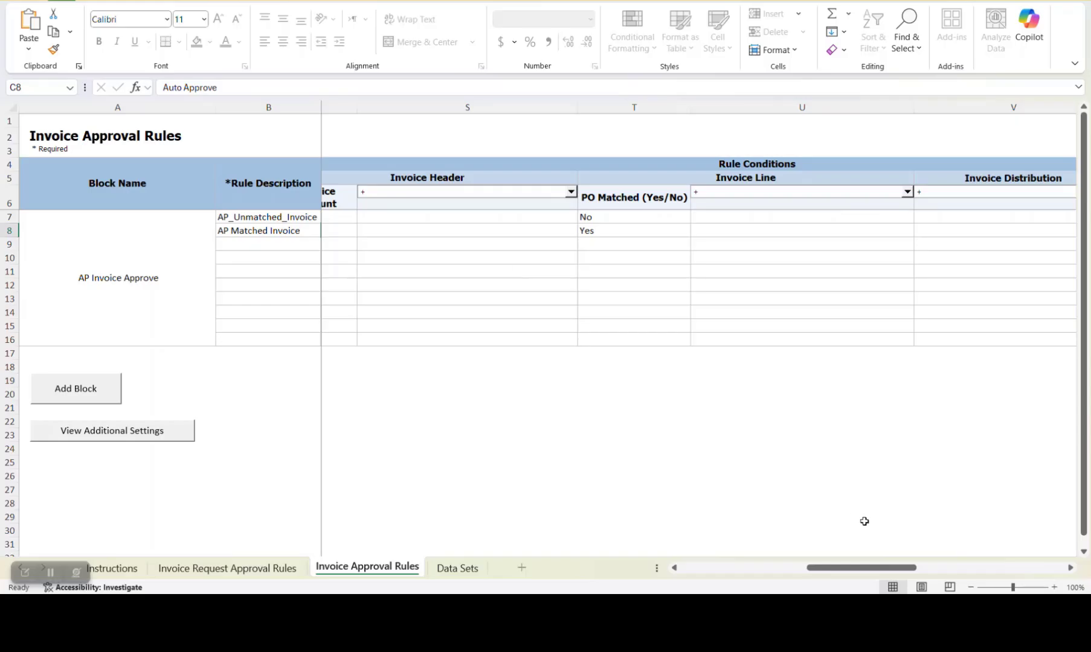
left_click_drag(845, 571, 793, 582)
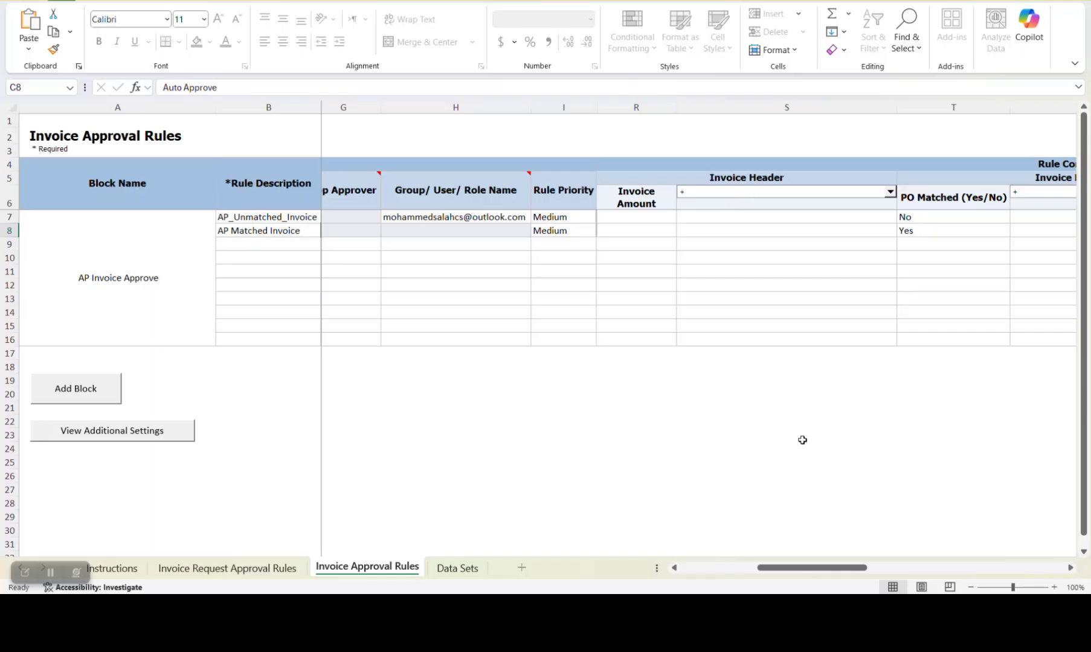
left_click_drag(803, 568, 850, 563)
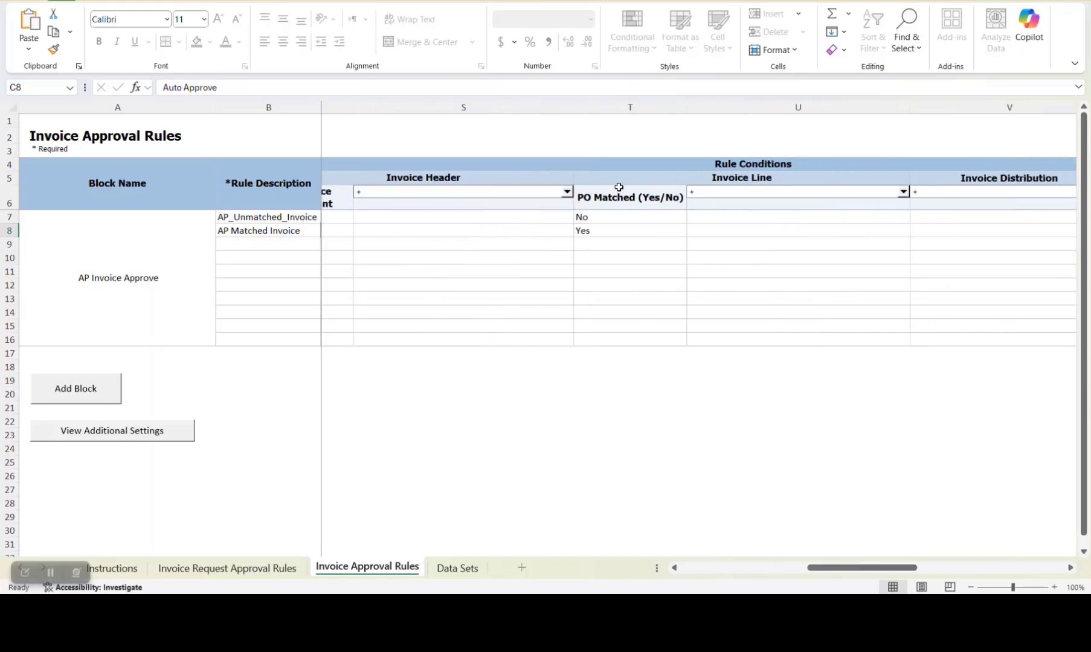